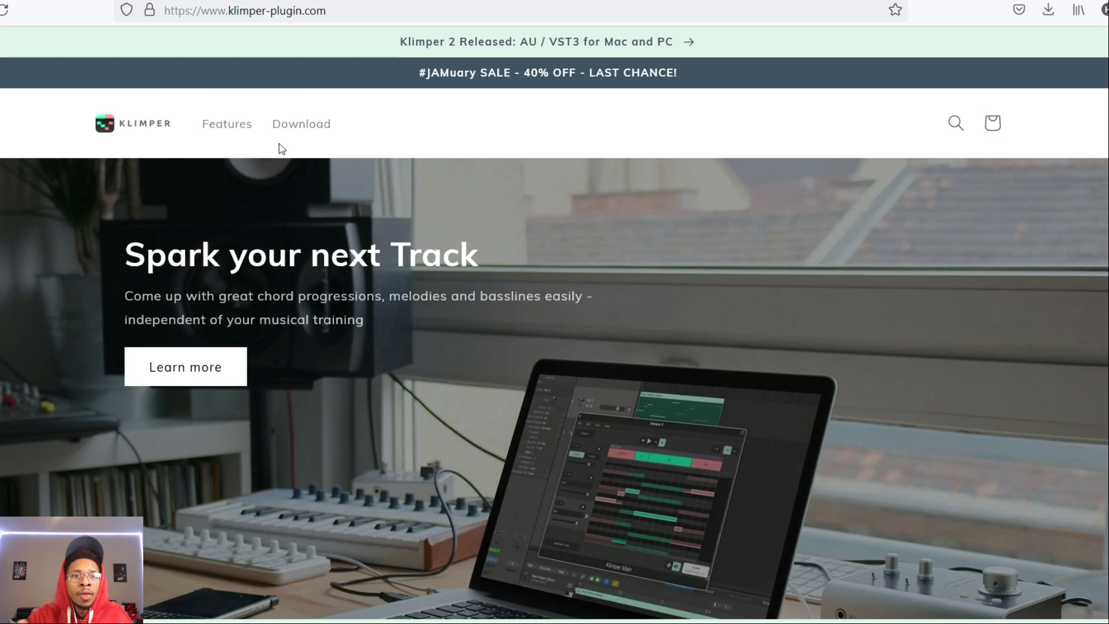
pyautogui.click(226, 127)
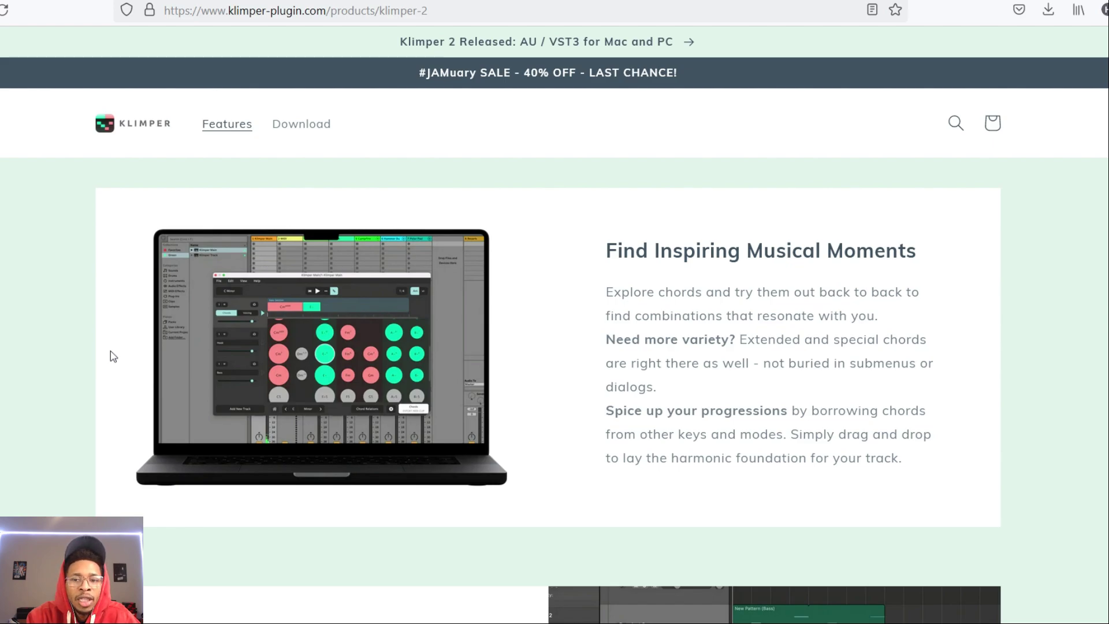
pyautogui.scroll(-6, 110, 351)
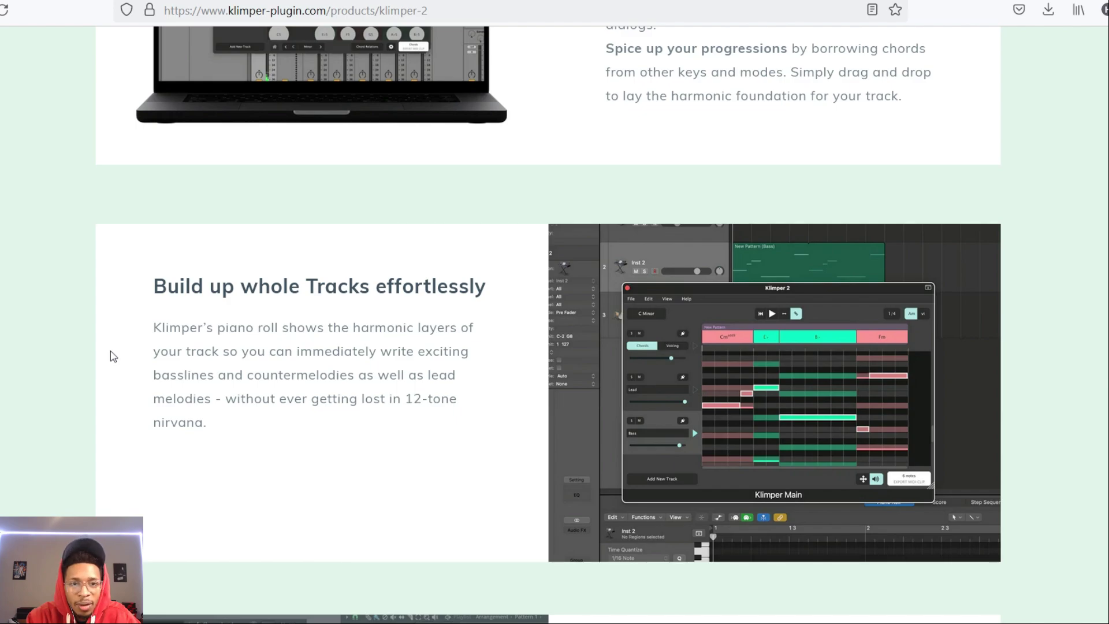
pyautogui.scroll(-6, 110, 351)
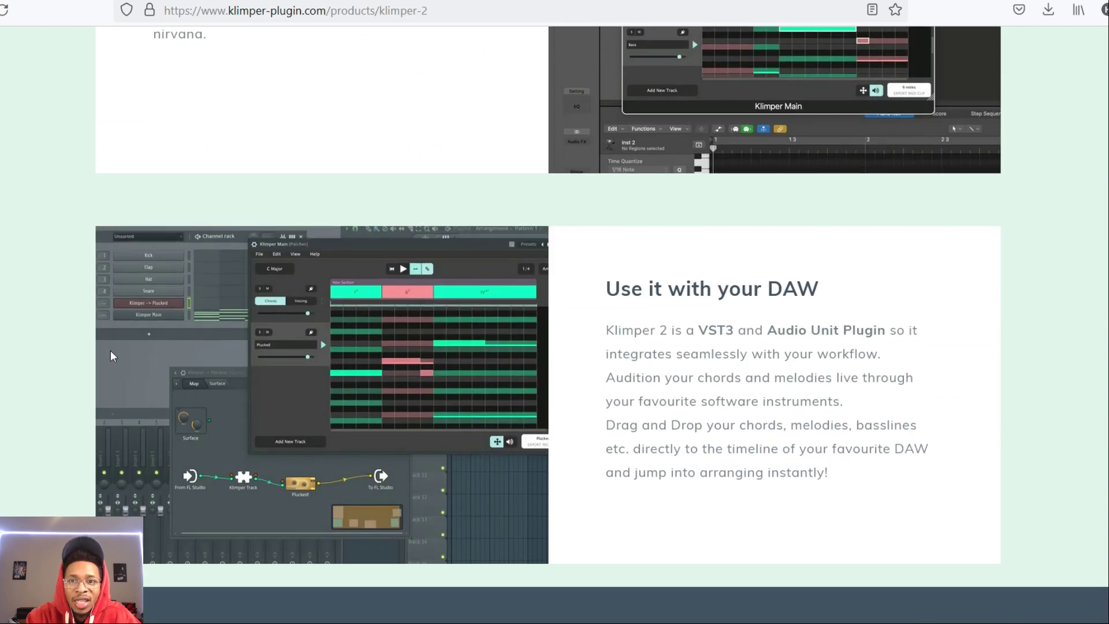
pyautogui.scroll(-2, 111, 352)
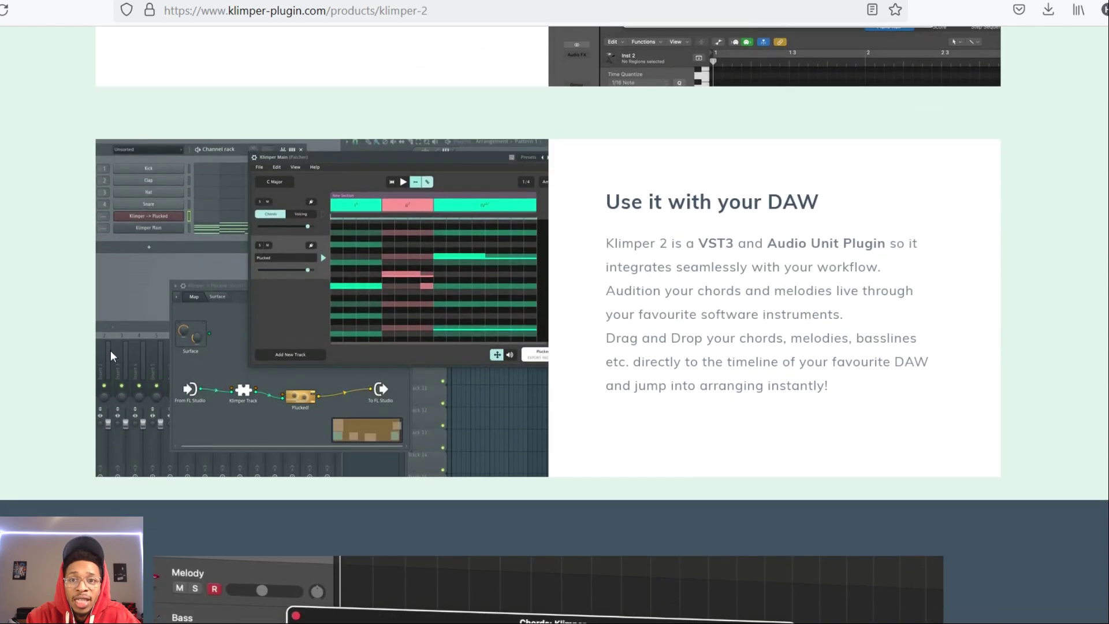
pyautogui.scroll(-5, 110, 350)
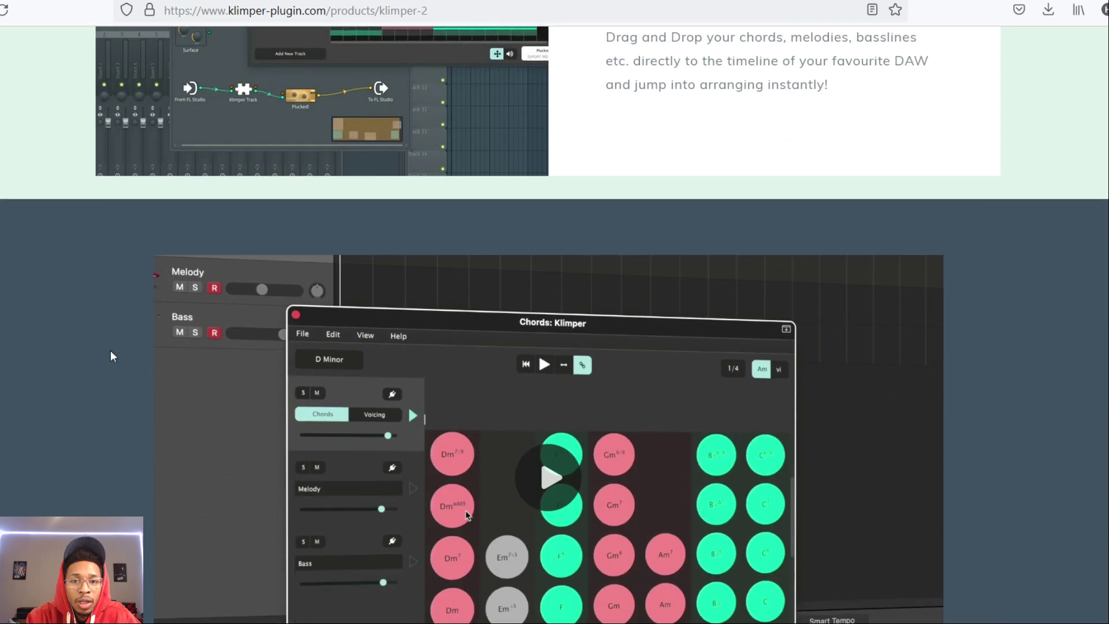
pyautogui.scroll(-3, 109, 350)
pyautogui.scroll(-1, 248, 300)
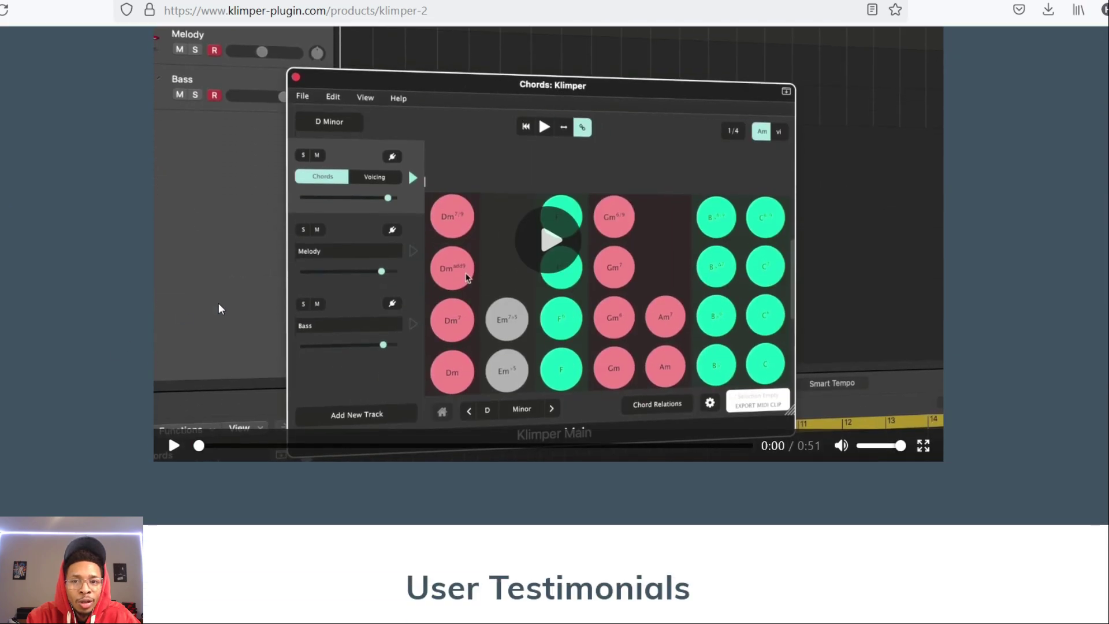
pyautogui.scroll(10, 328, 300)
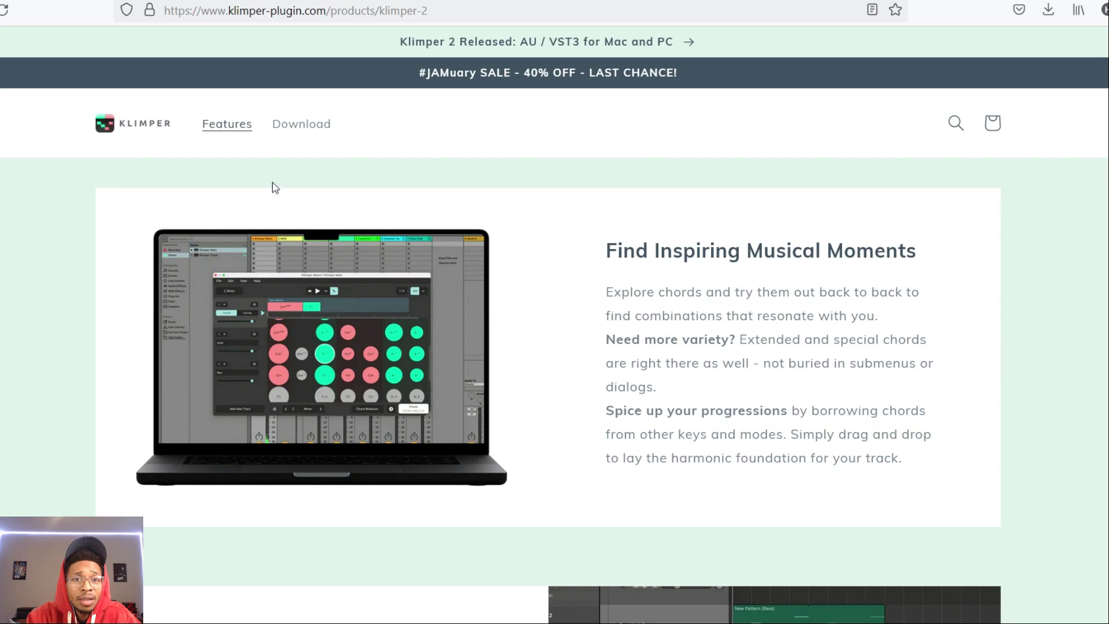
pyautogui.click(151, 123)
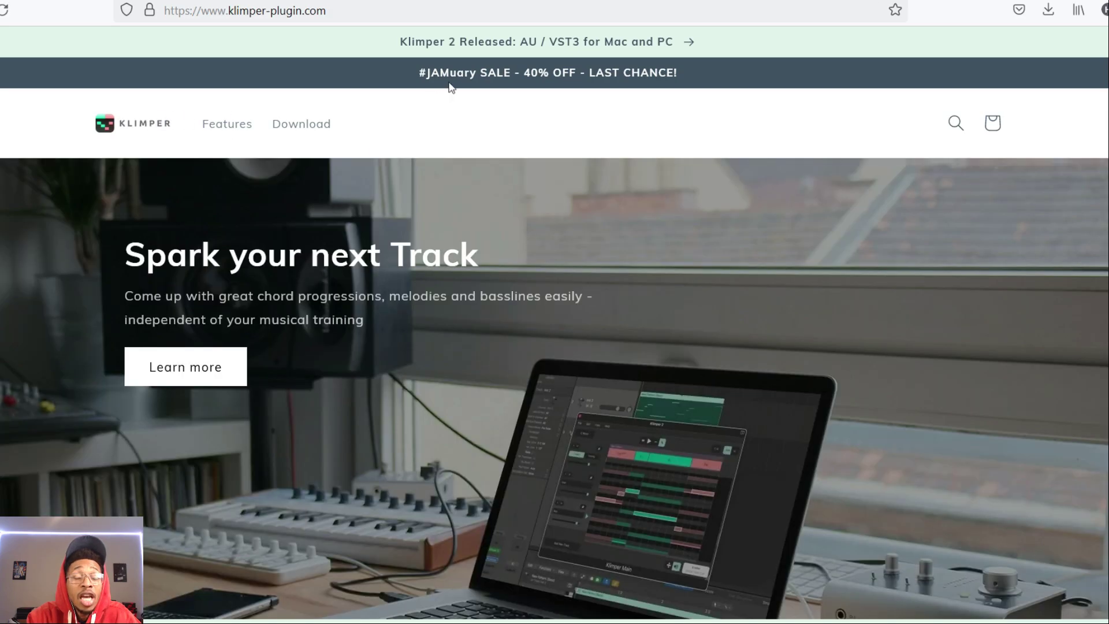
pyautogui.scroll(-15, 567, 92)
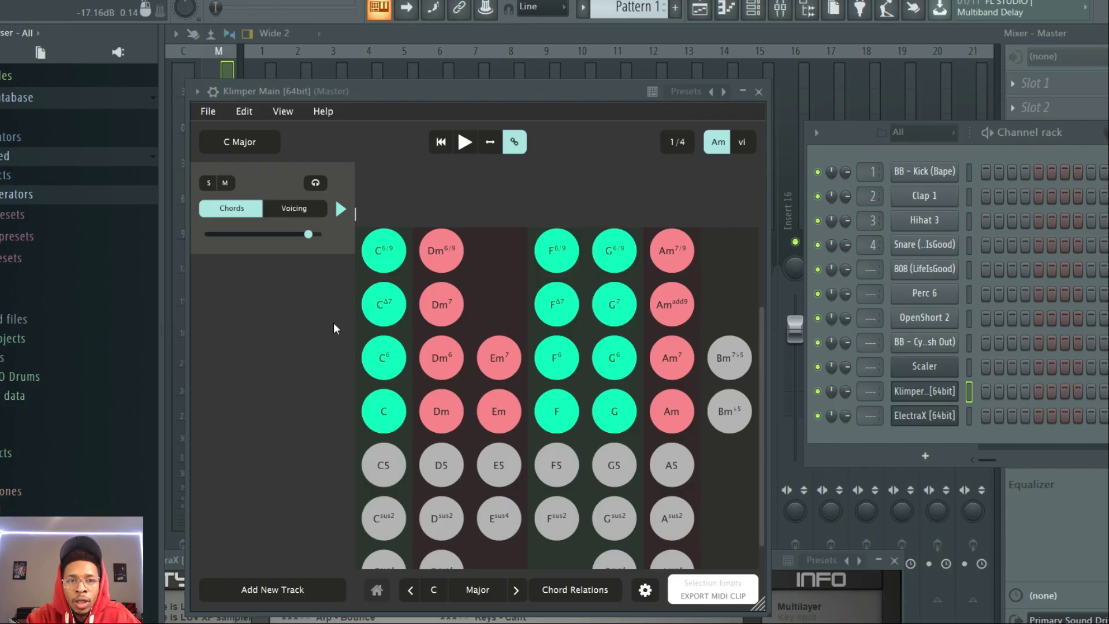
# Change Klimper's key from C Major to D Minor
pyautogui.click(259, 141)
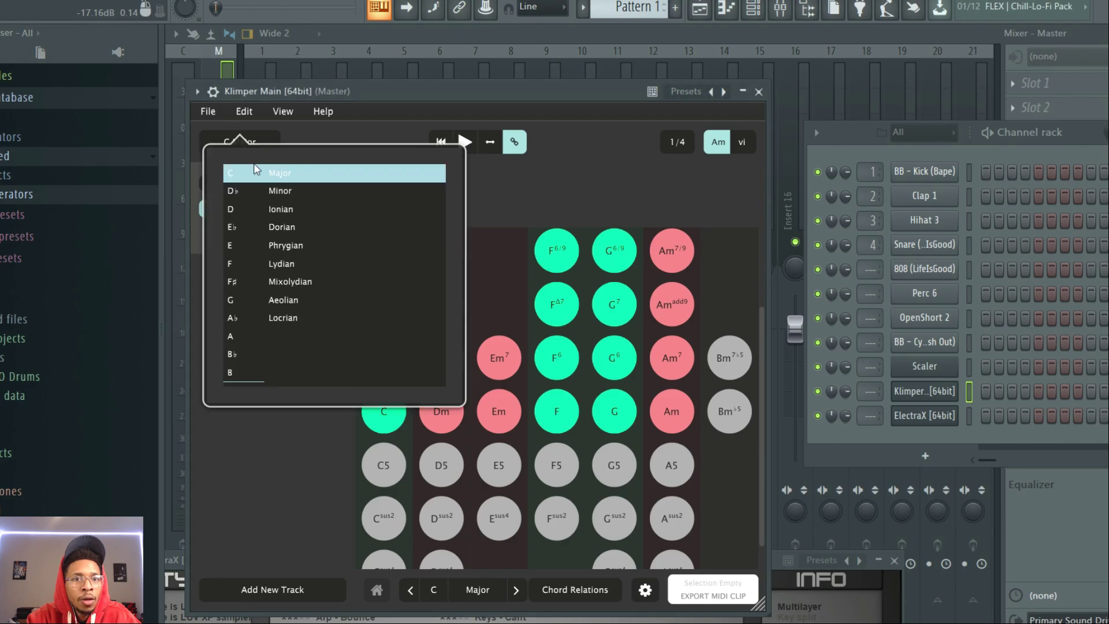
pyautogui.click(230, 210)
pyautogui.click(281, 190)
pyautogui.click(504, 197)
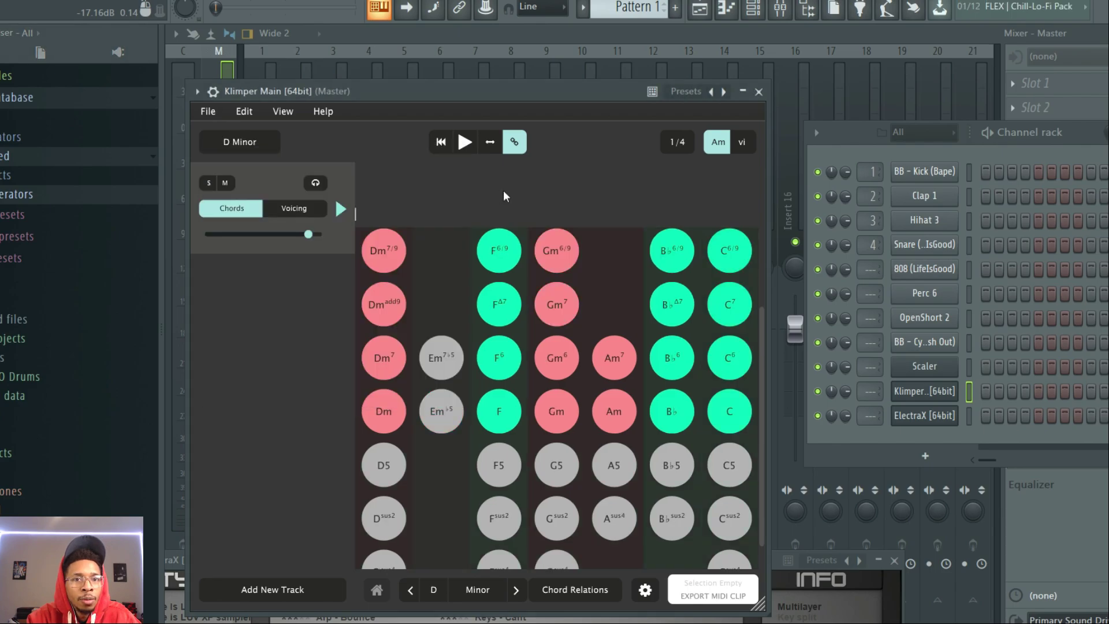
# Toggle from the voicing view back to the chord palette and turn on loop playback
pyautogui.click(293, 209)
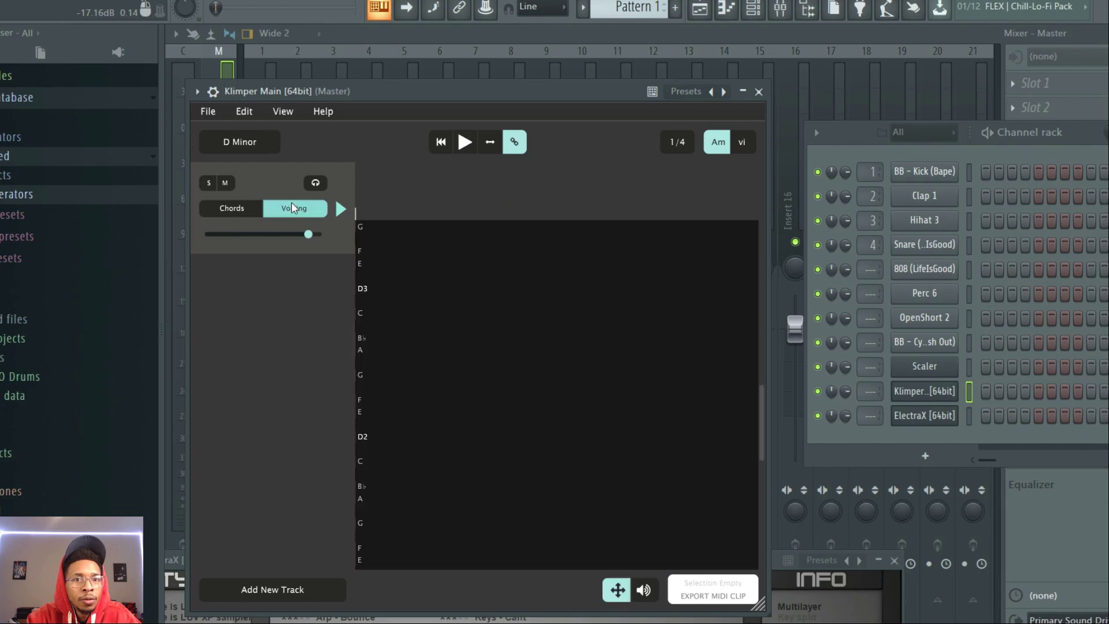
pyautogui.click(243, 209)
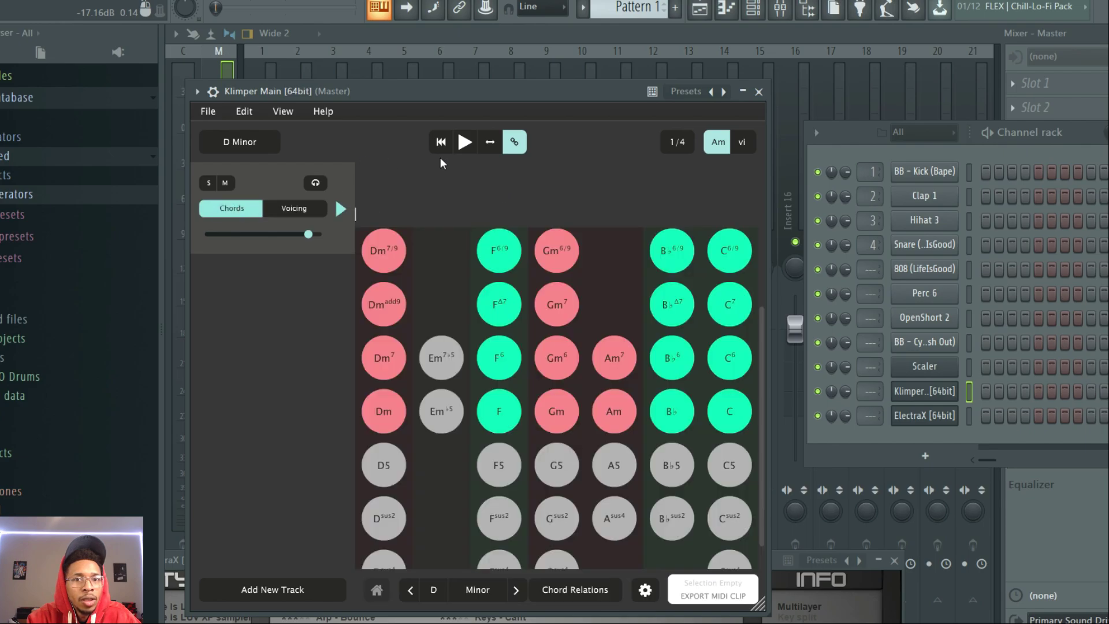
pyautogui.click(463, 143)
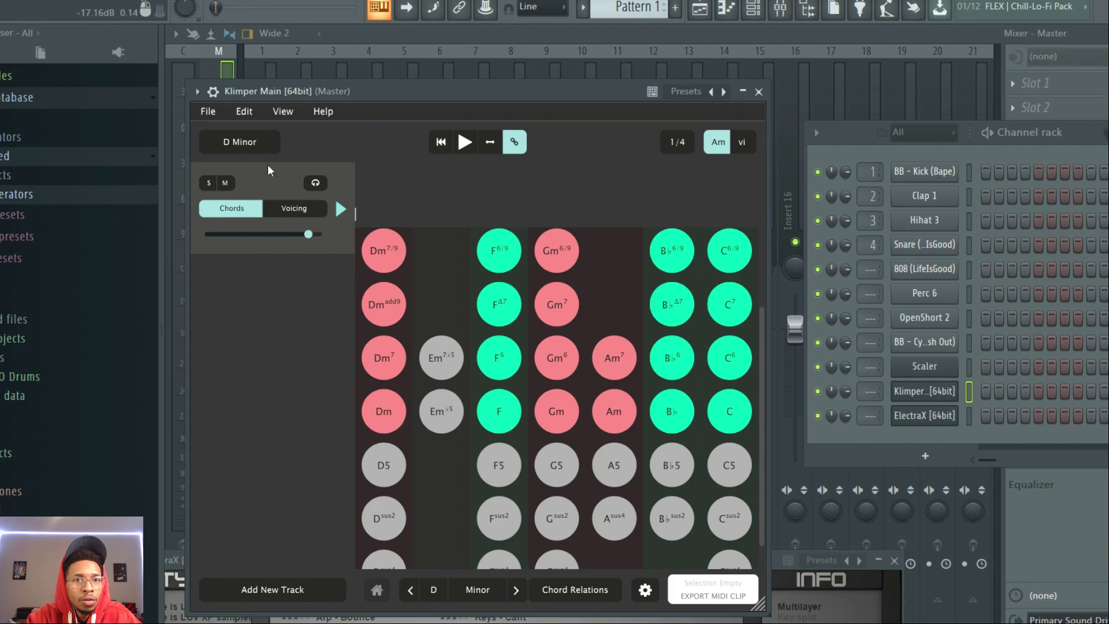
# Leave quantize at 1/4 and audition the Dm7/9 and F6/9 chords twice each
pyautogui.click(677, 142)
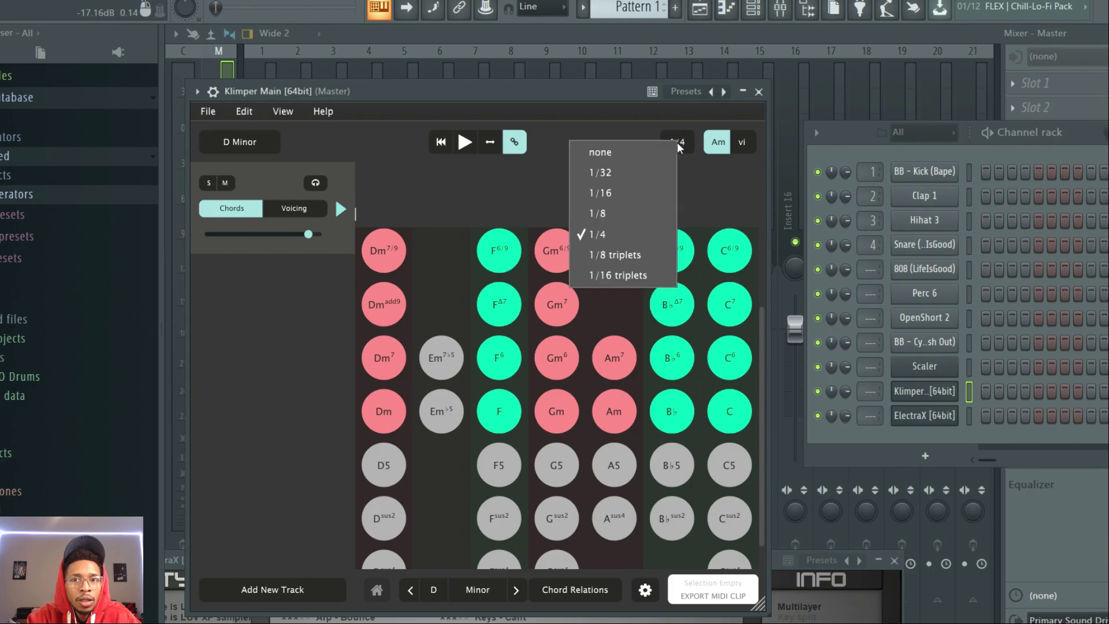
pyautogui.click(677, 142)
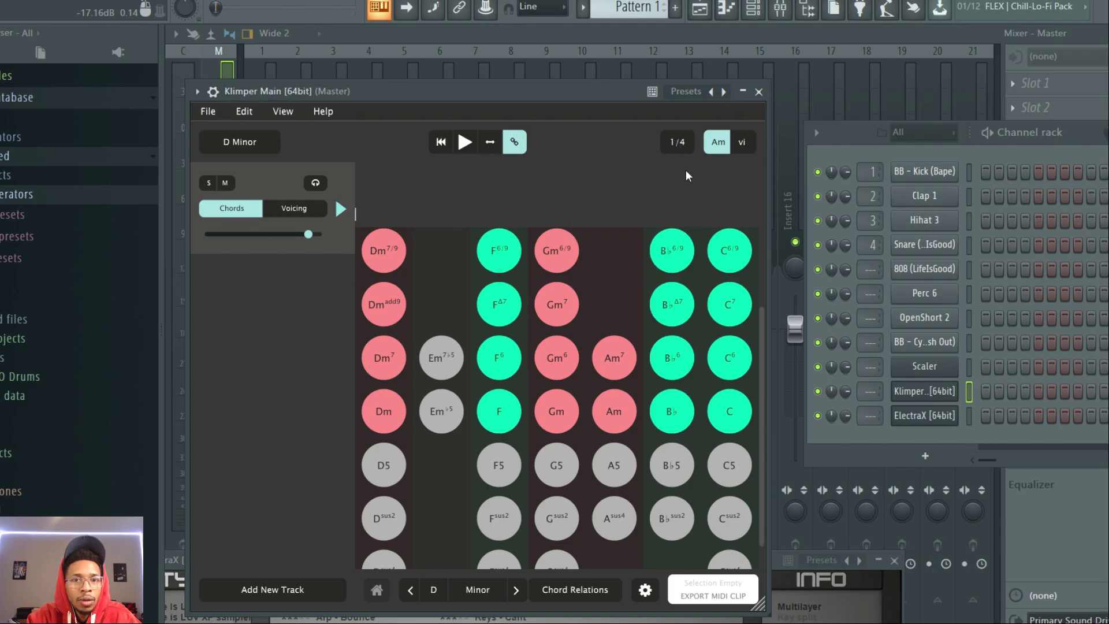
pyautogui.click(383, 250)
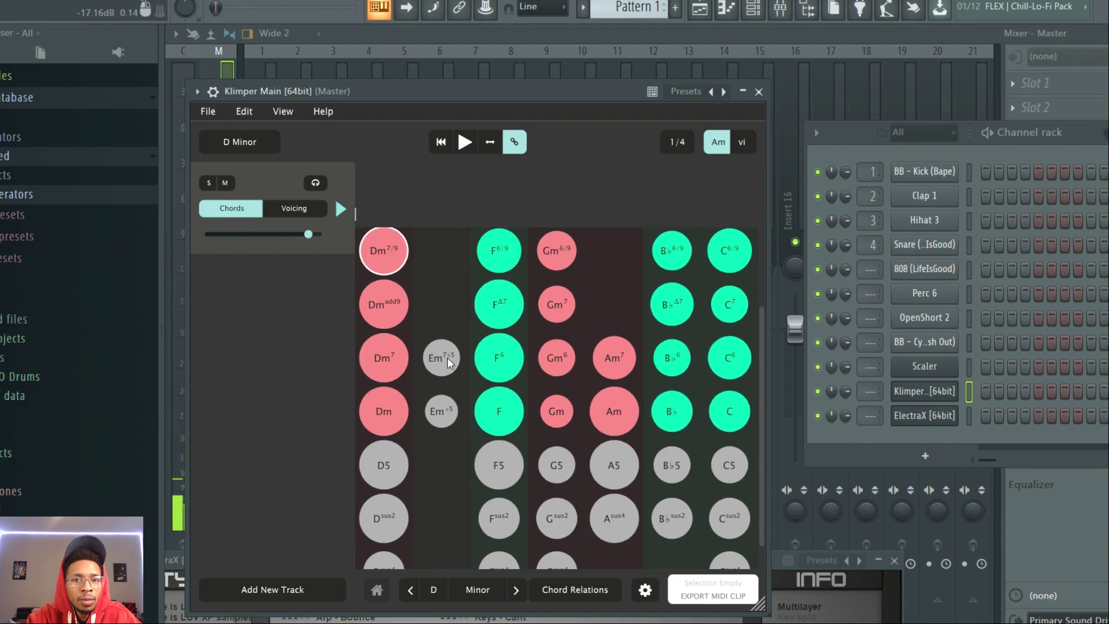
pyautogui.click(500, 256)
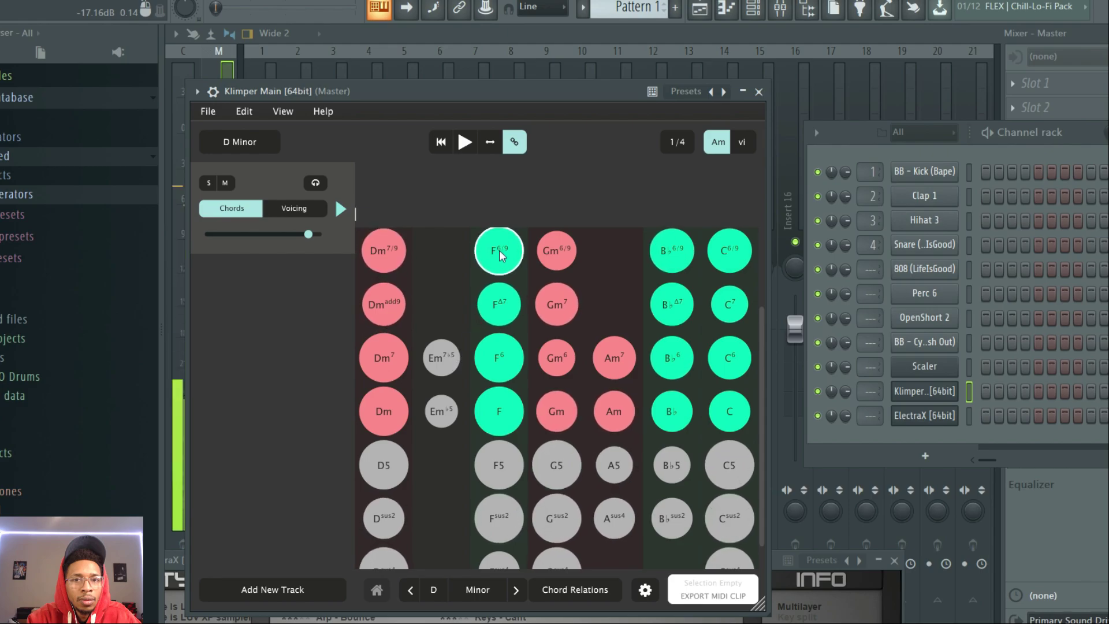
pyautogui.click(390, 247)
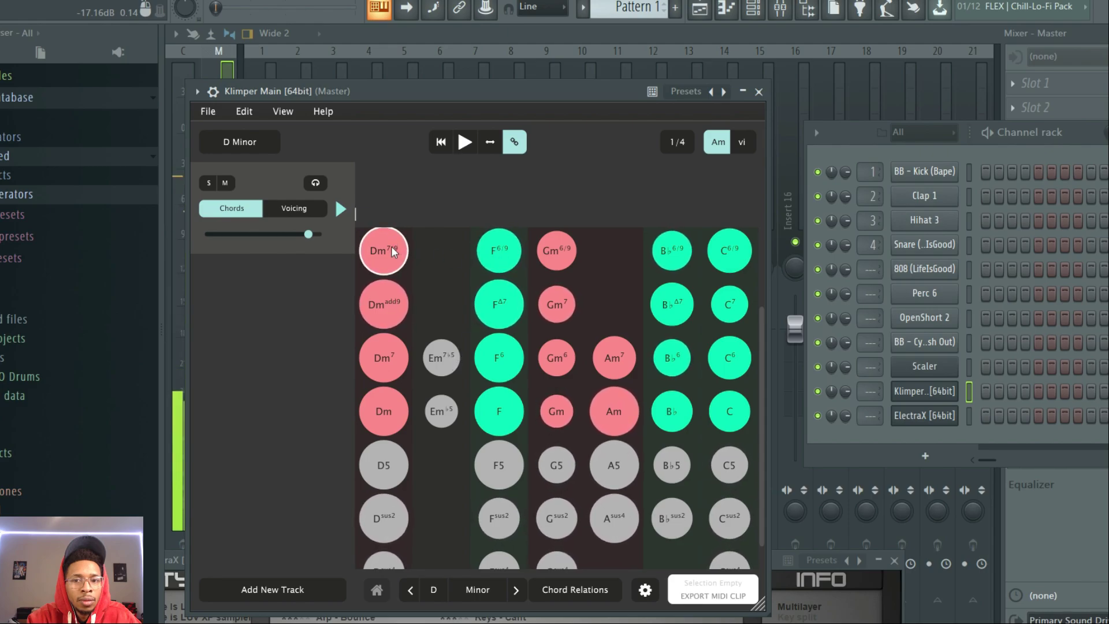
pyautogui.click(499, 249)
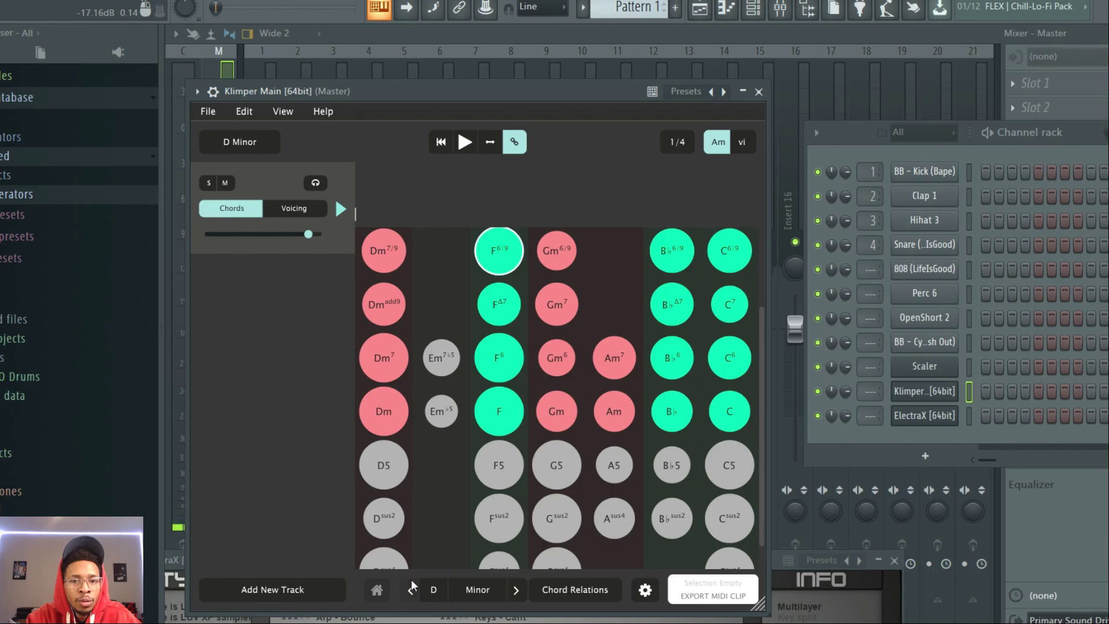
# Preview Dm7/9 and switch off chord relation highlighting in the matching options
pyautogui.click(566, 591)
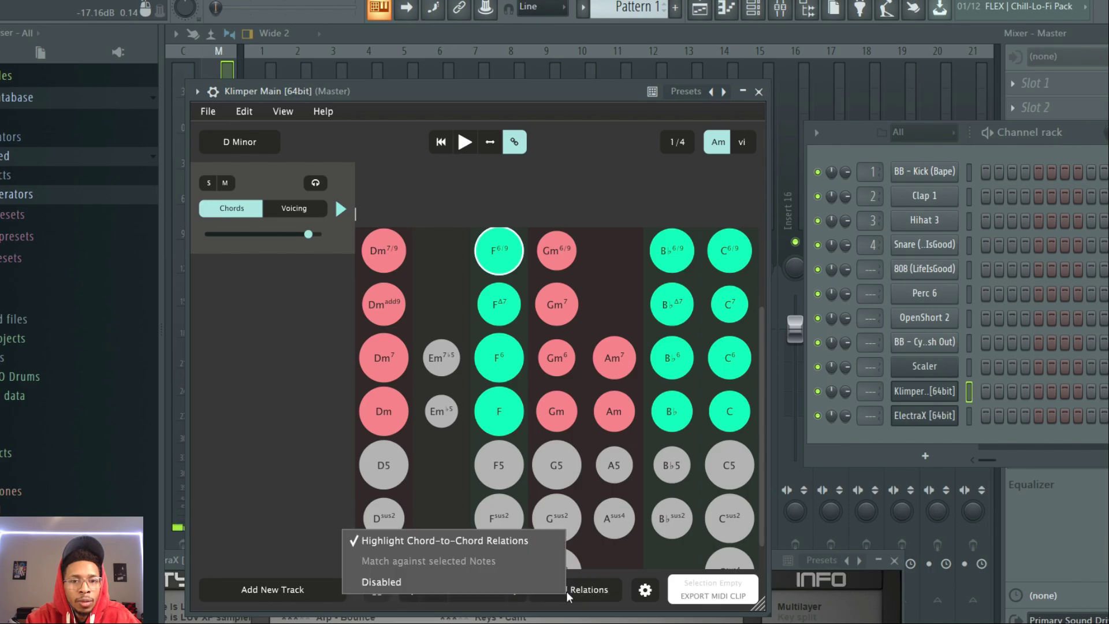
pyautogui.click(484, 543)
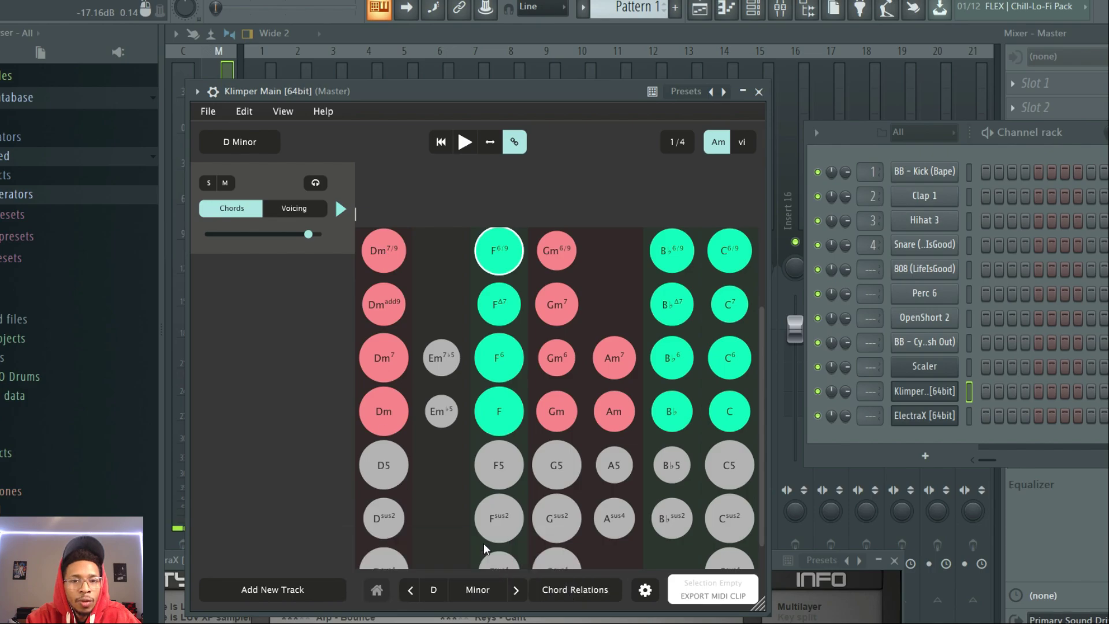
pyautogui.click(559, 586)
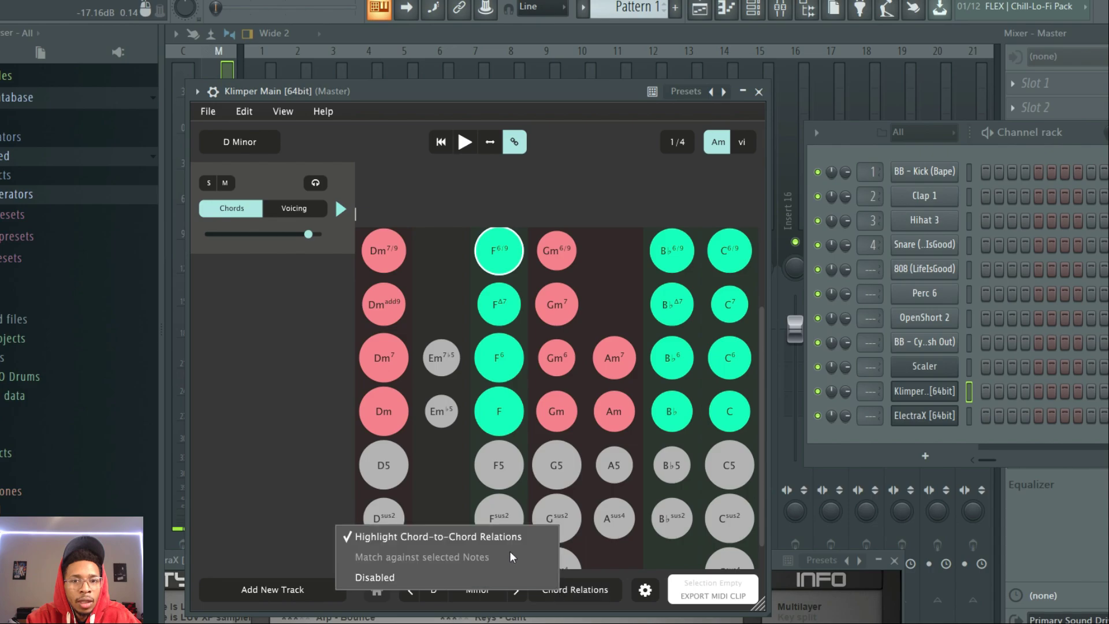
pyautogui.click(469, 539)
pyautogui.click(385, 246)
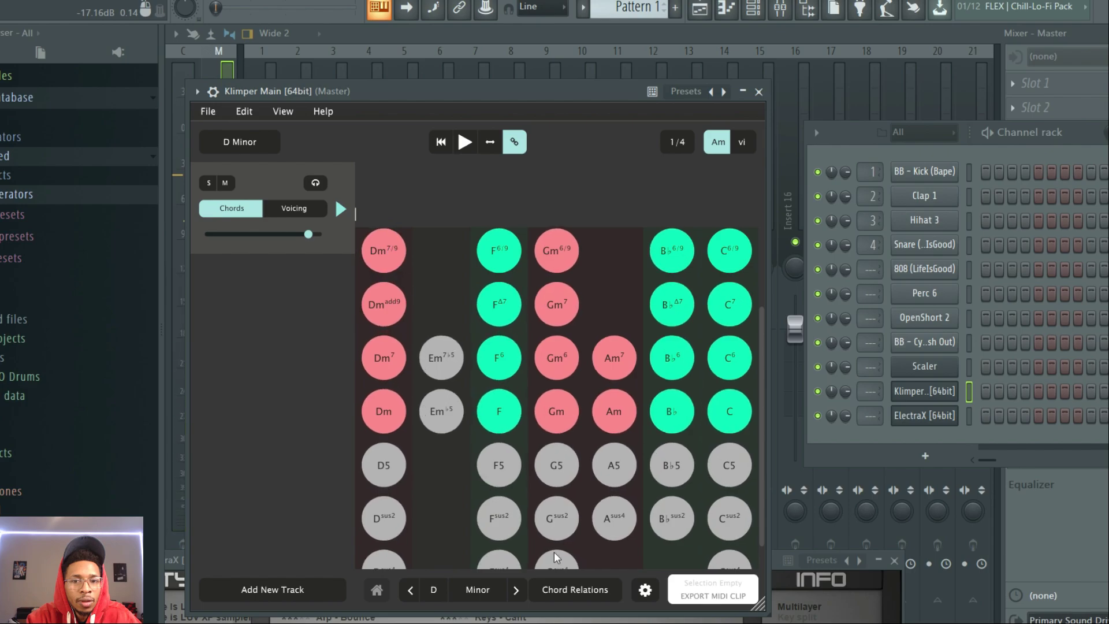
pyautogui.click(563, 587)
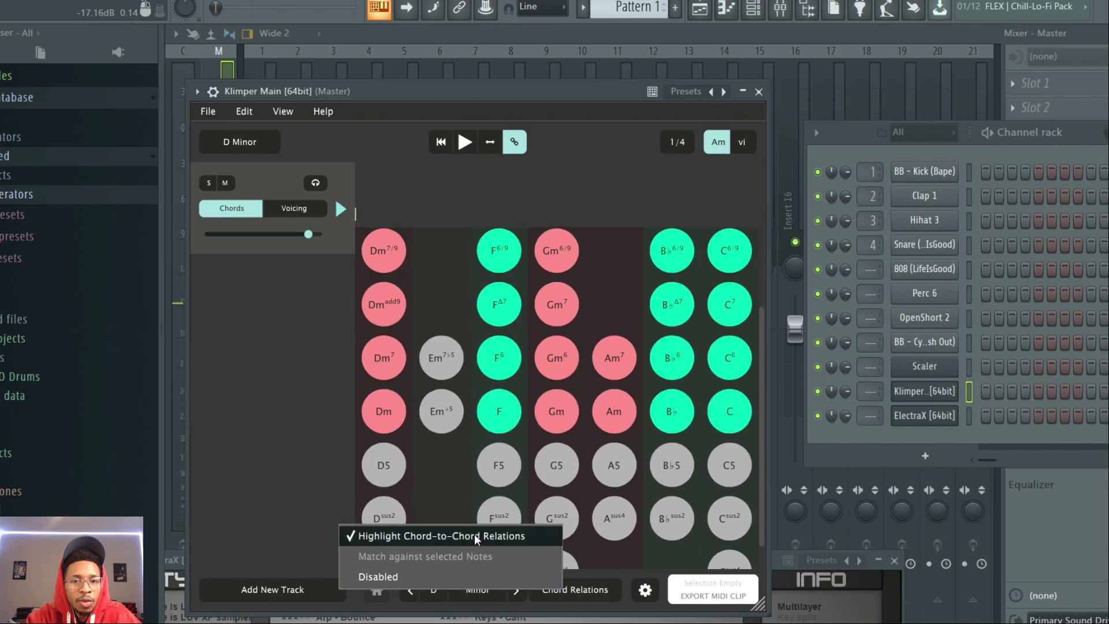
pyautogui.click(410, 576)
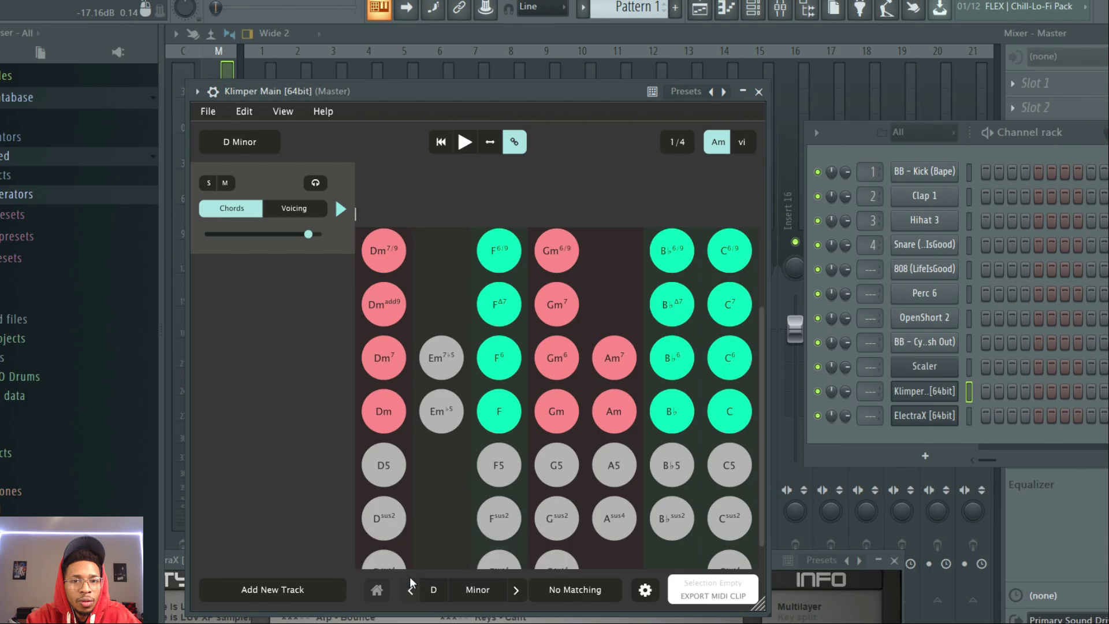
# Audition Dm7/9, Em7♭5 and F6, then choose Highlight Chord-to-Chord Relations
pyautogui.click(375, 265)
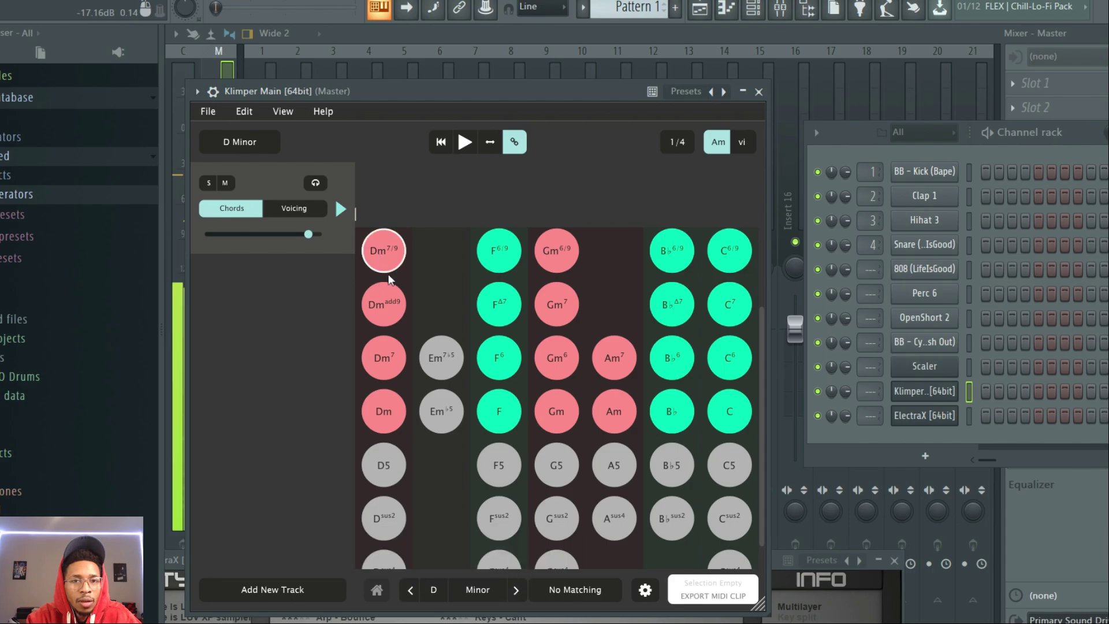
pyautogui.click(438, 354)
pyautogui.click(501, 362)
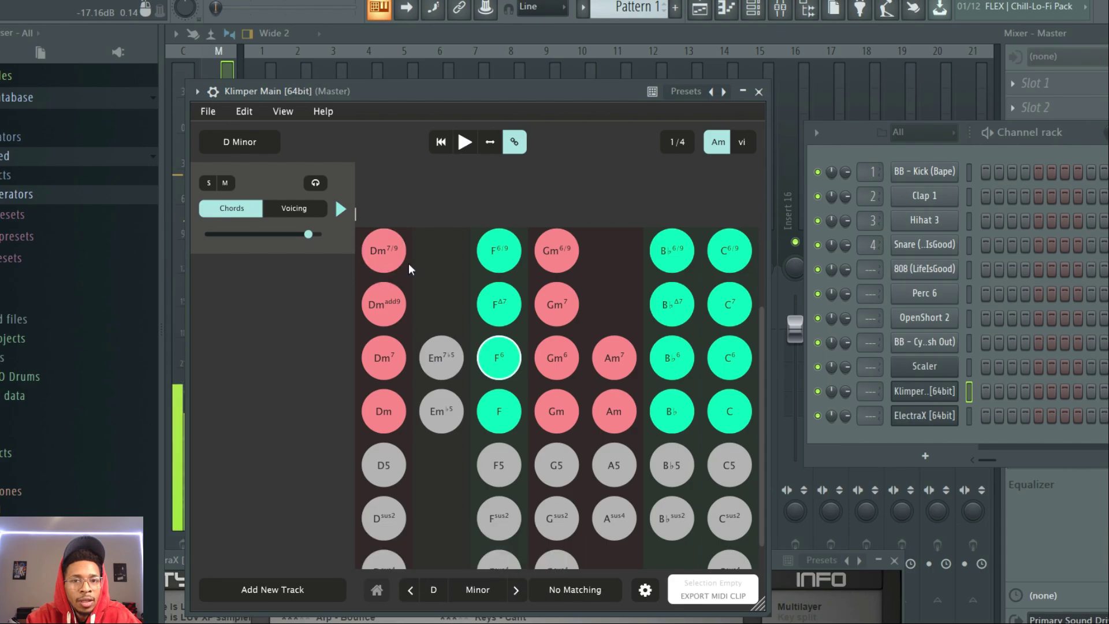
pyautogui.click(571, 594)
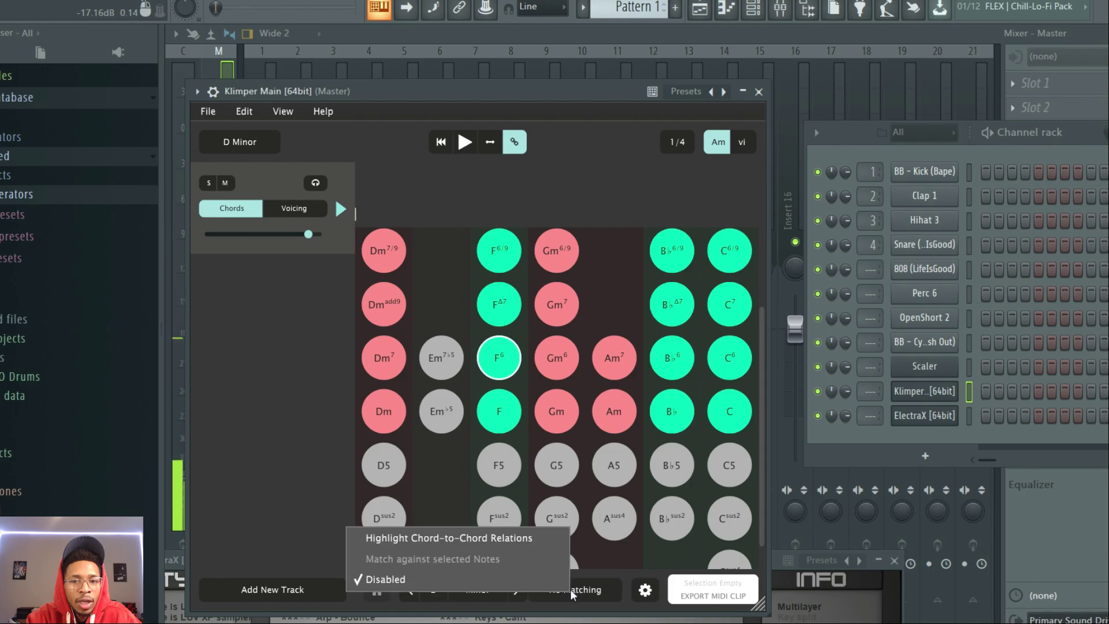
pyautogui.click(504, 533)
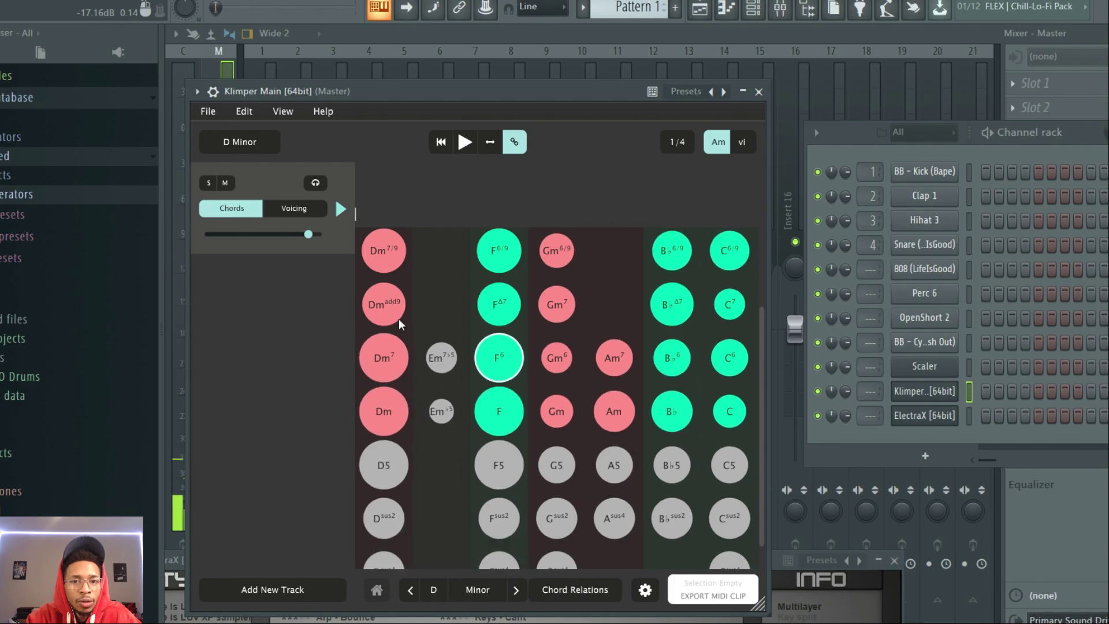
# Audition F6/9, Am7 and B♭6, then Dm7/9, F6, Gm, Am and C
pyautogui.click(487, 262)
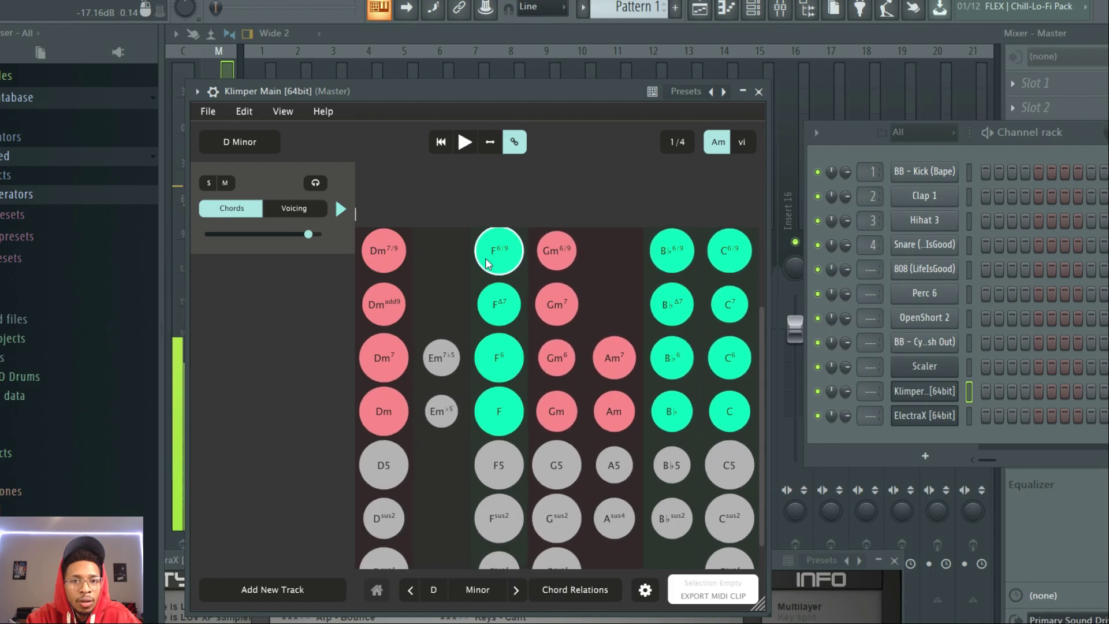
pyautogui.click(607, 359)
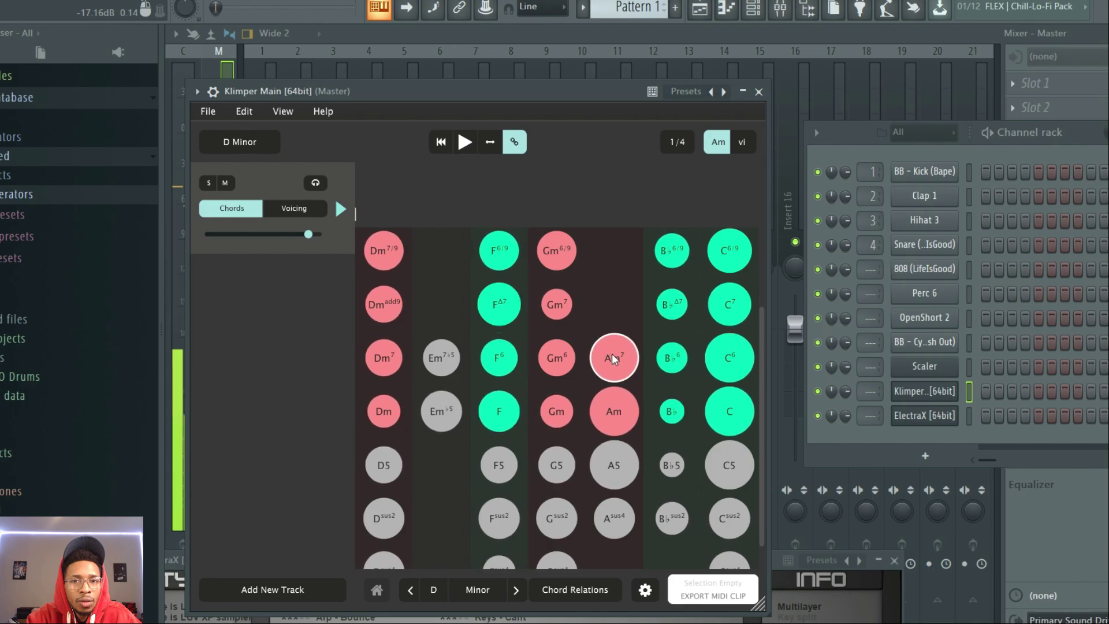
pyautogui.click(681, 358)
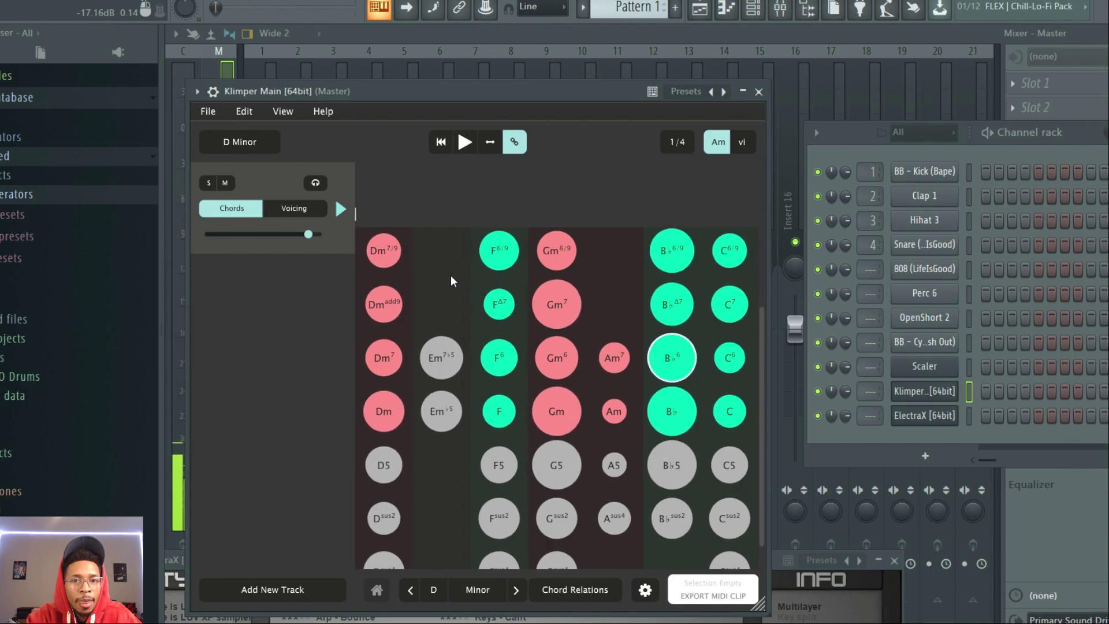
pyautogui.click(383, 249)
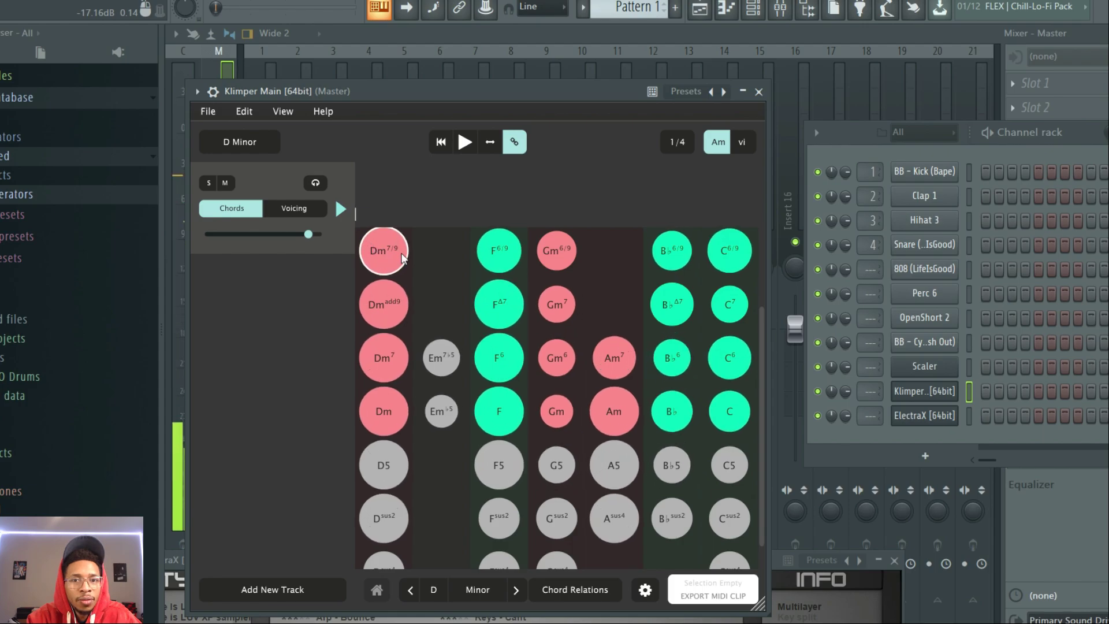
pyautogui.click(499, 362)
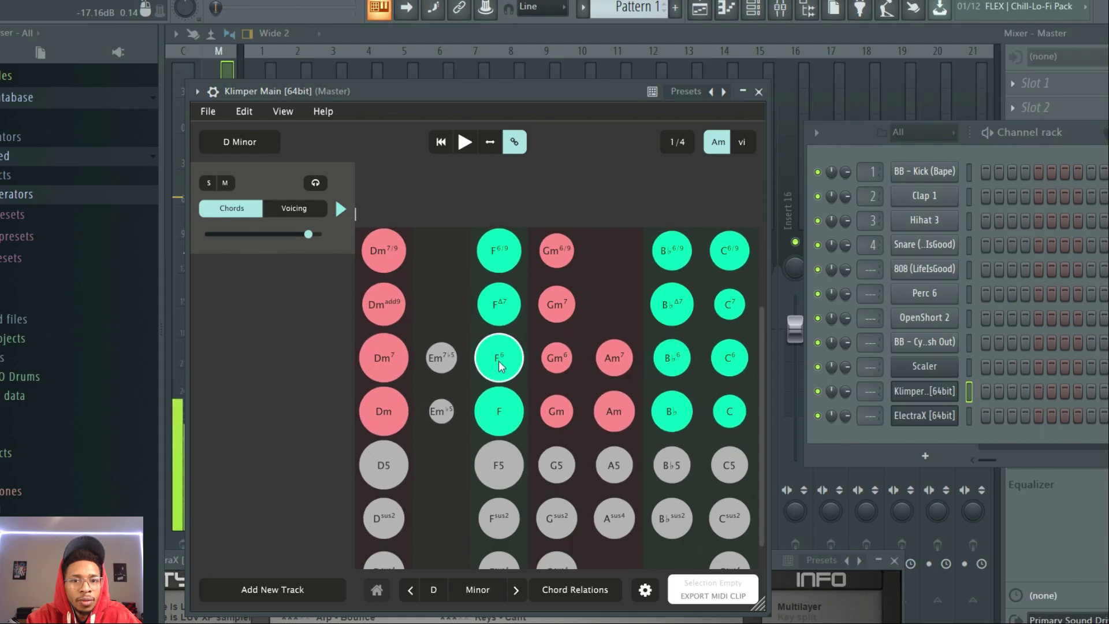
pyautogui.click(558, 417)
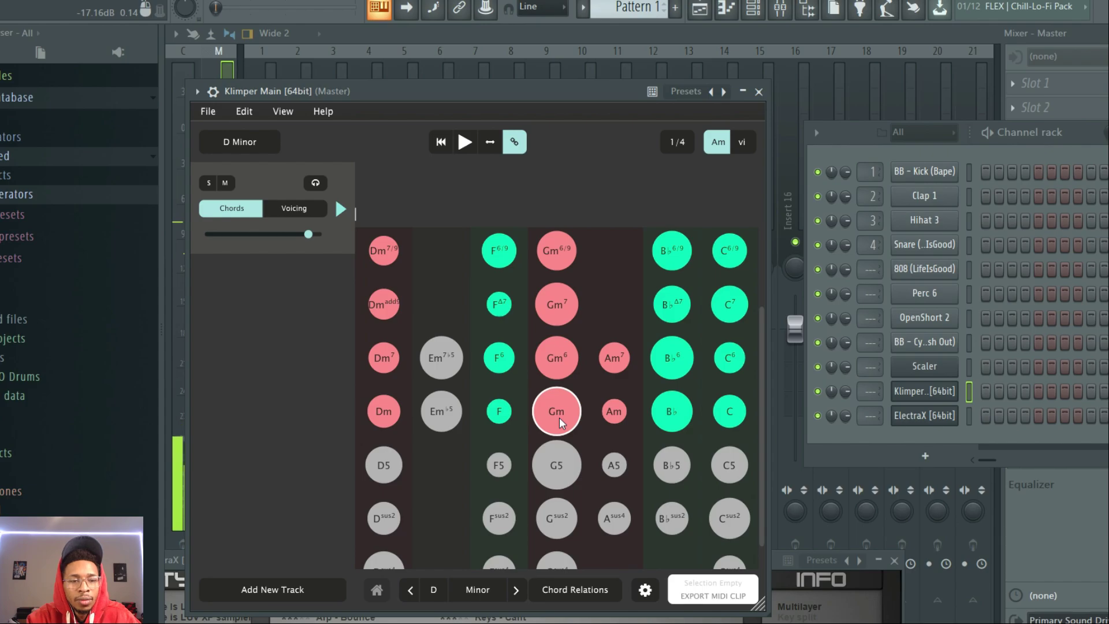
pyautogui.click(617, 413)
pyautogui.click(727, 415)
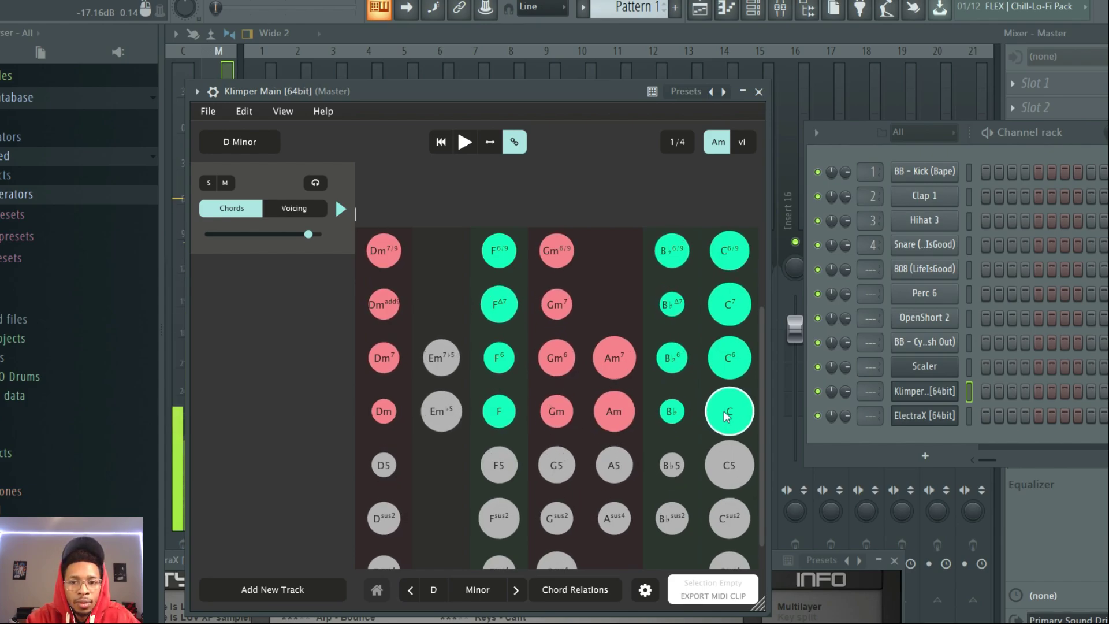
# Set Klimper's chord strumming to 1/64 in the gear menu
pyautogui.click(646, 590)
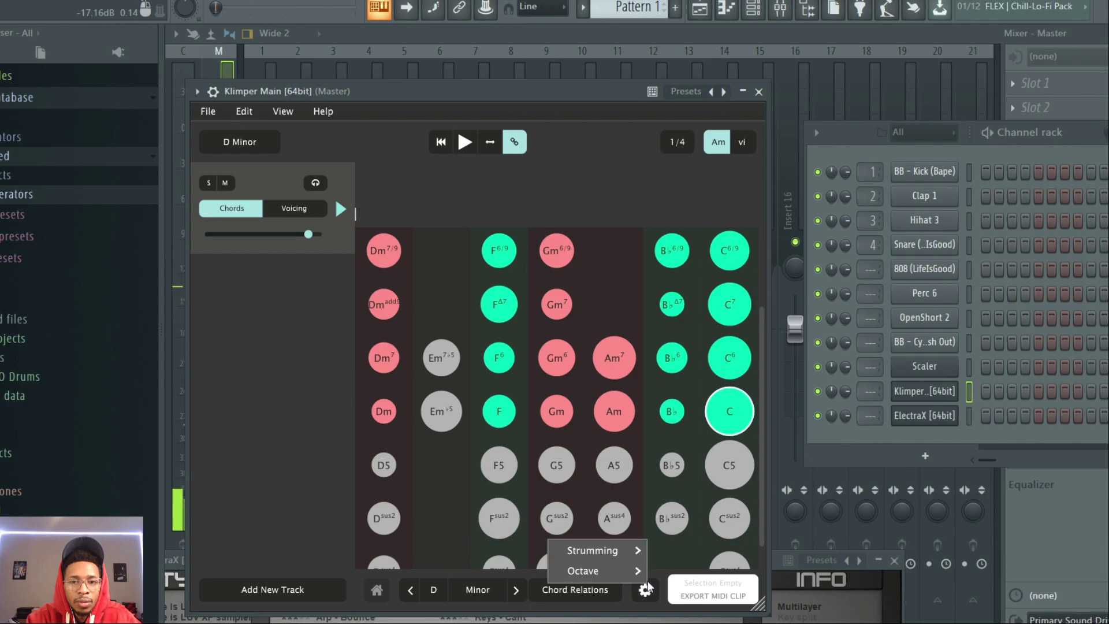
pyautogui.moveTo(624, 550)
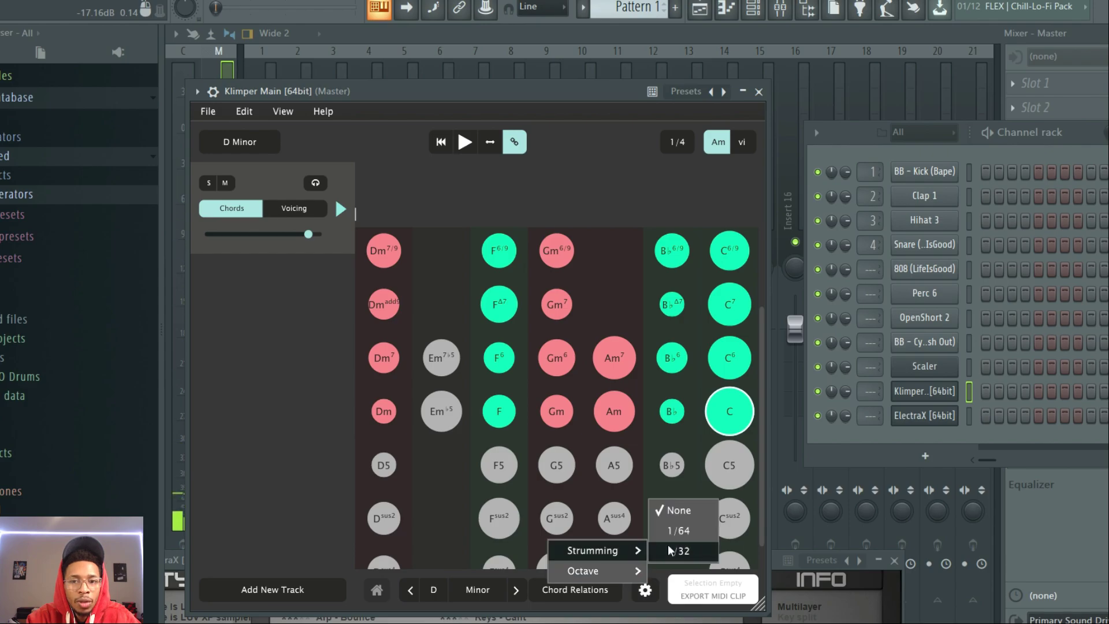
pyautogui.click(680, 531)
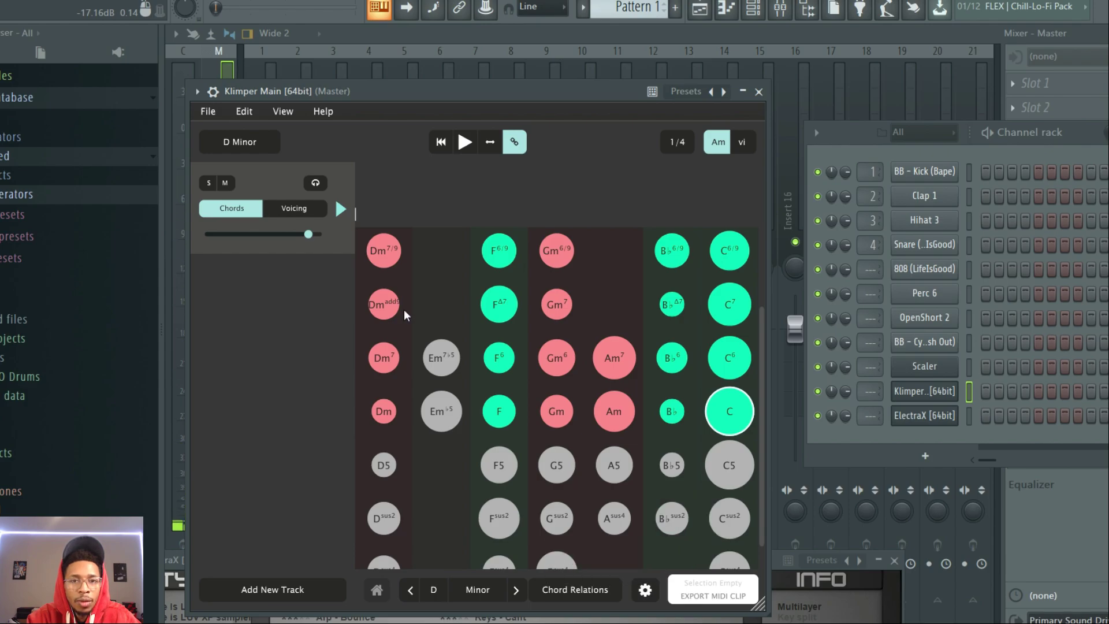
# Play Dm7/9, F6/9, Gm7, B♭Δ7 and Dm7/9 strummed, then switch labels to Roman numerals
pyautogui.click(386, 242)
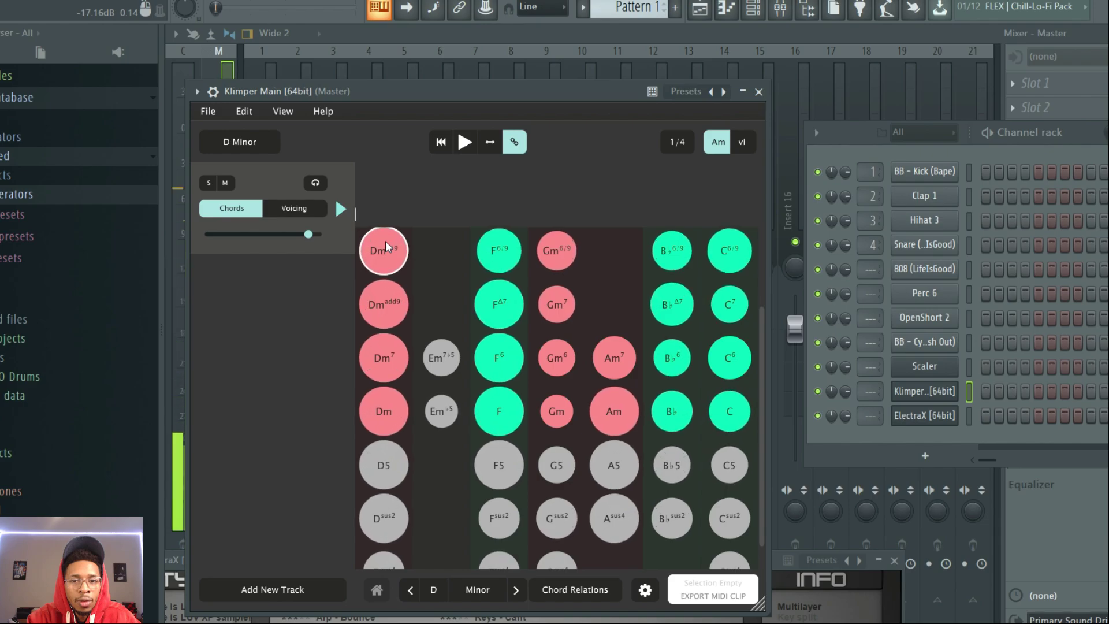
pyautogui.click(491, 257)
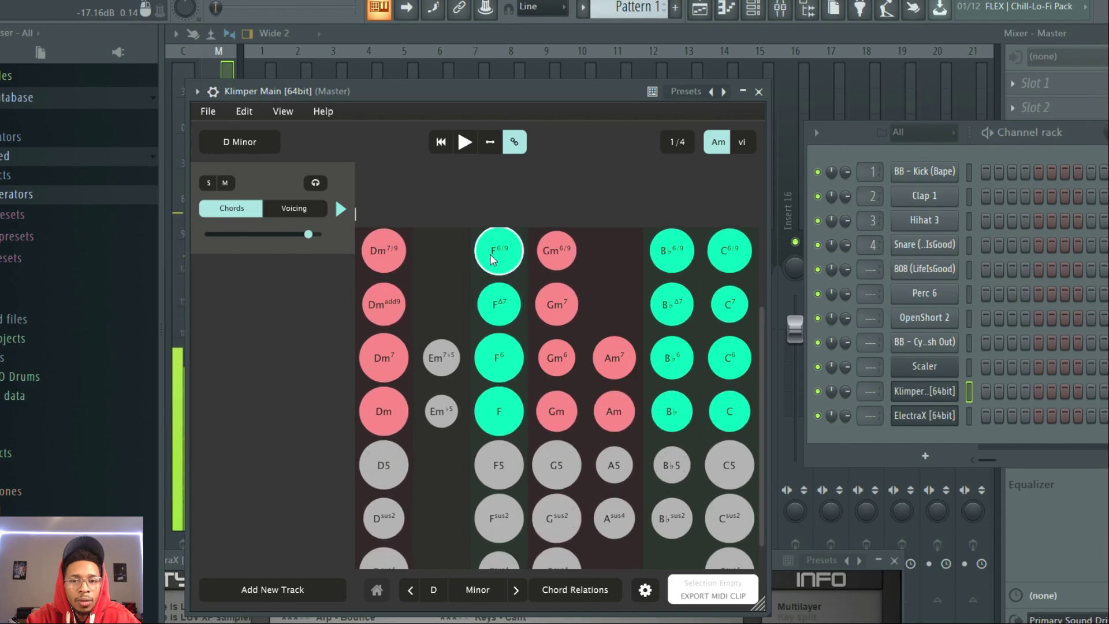
pyautogui.click(552, 295)
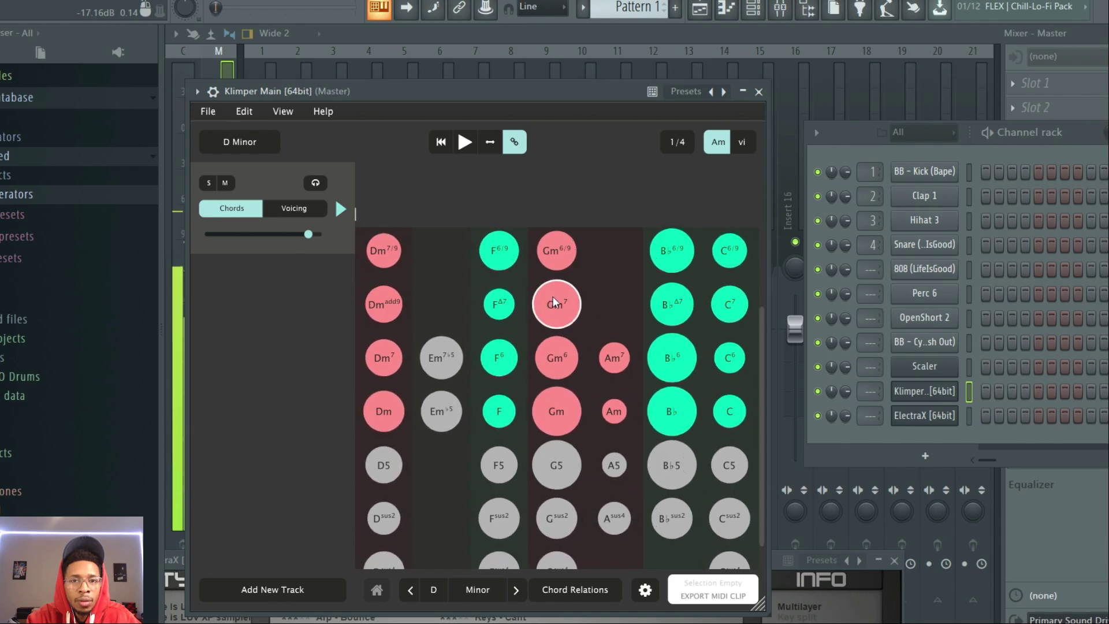
pyautogui.click(674, 309)
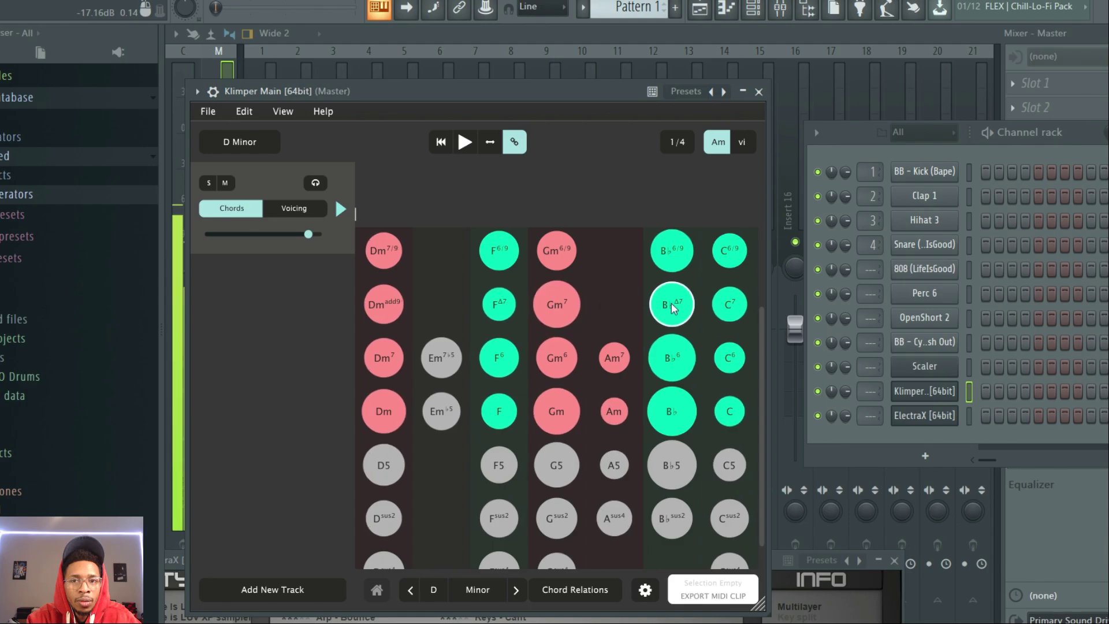
pyautogui.click(386, 256)
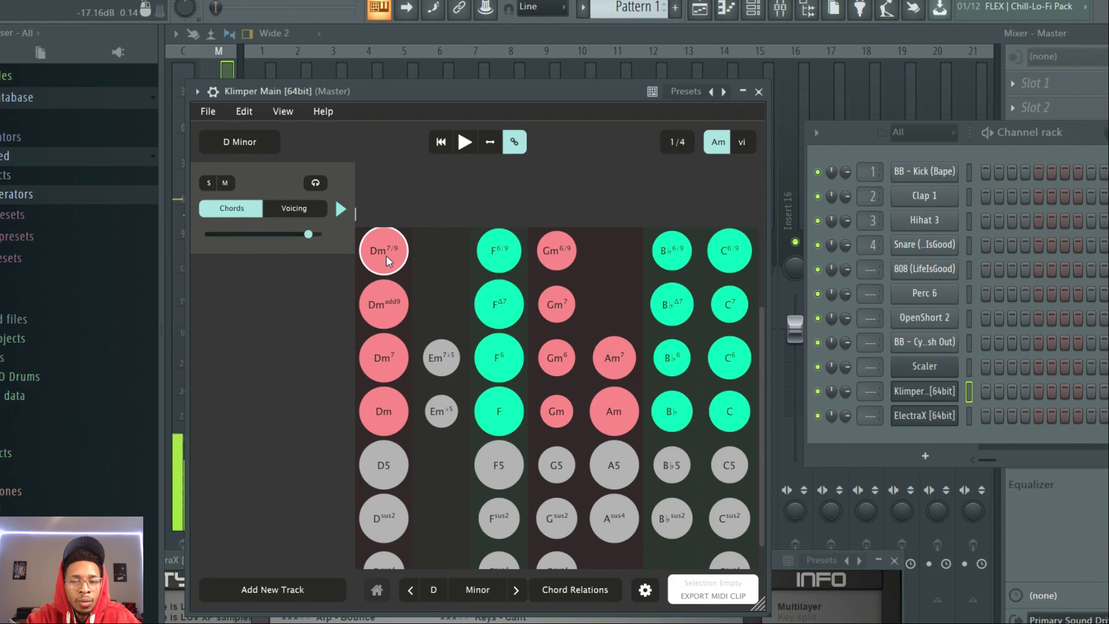
pyautogui.click(739, 143)
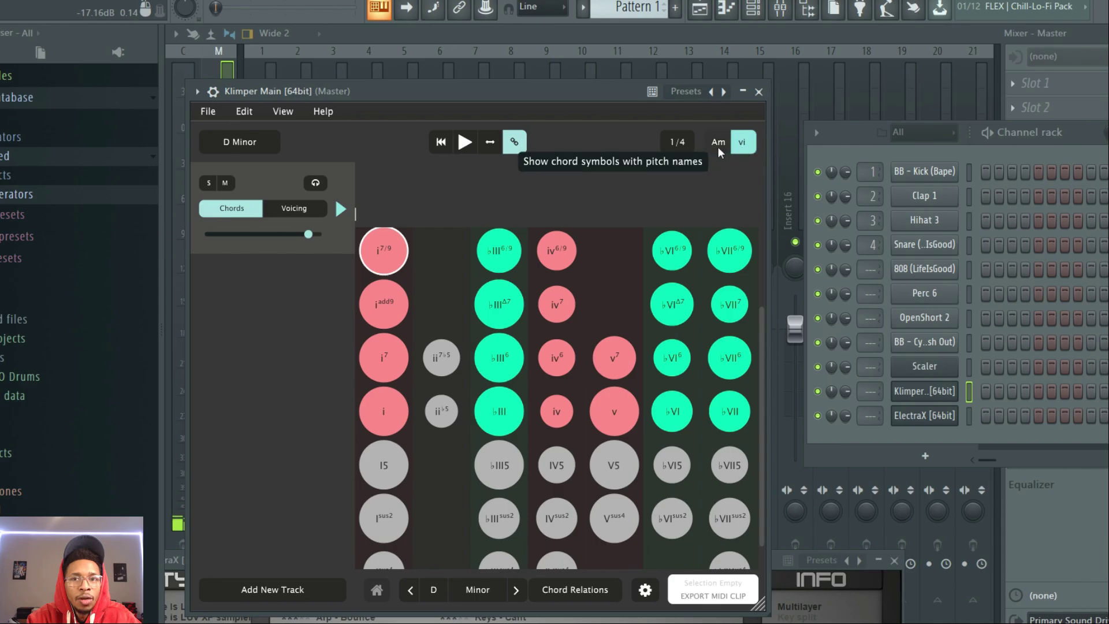
pyautogui.click(719, 146)
pyautogui.click(686, 143)
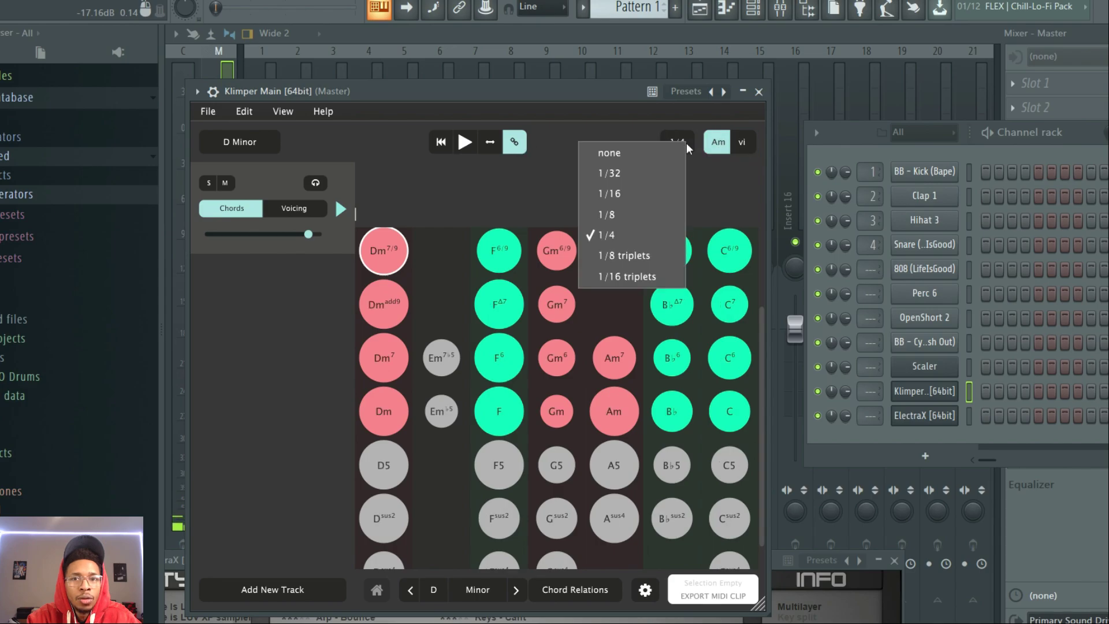
pyautogui.click(639, 190)
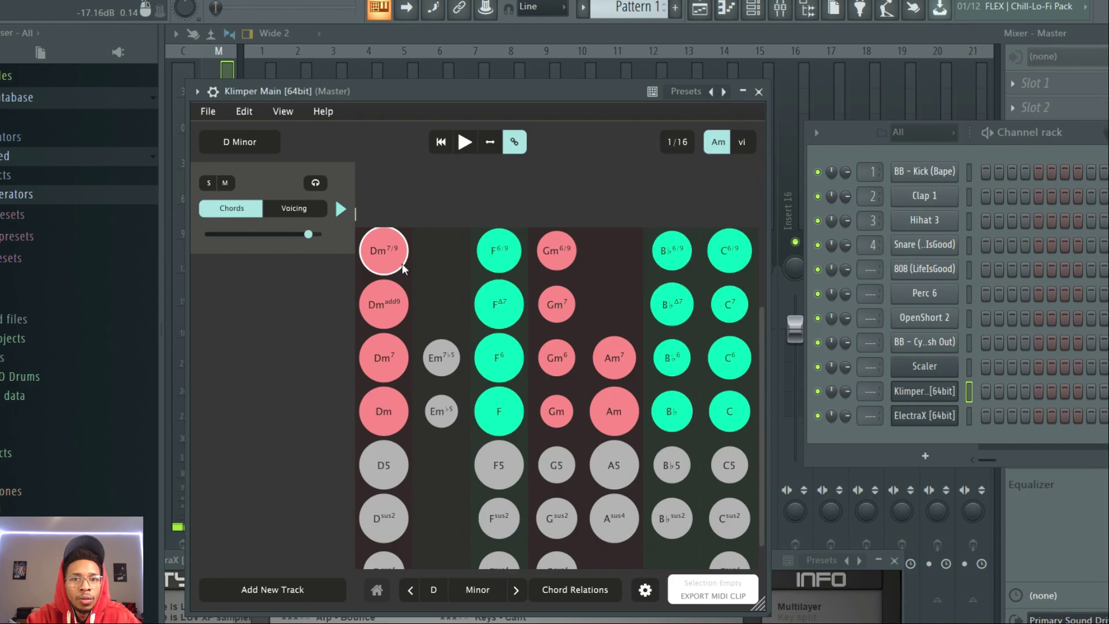
pyautogui.click(376, 255)
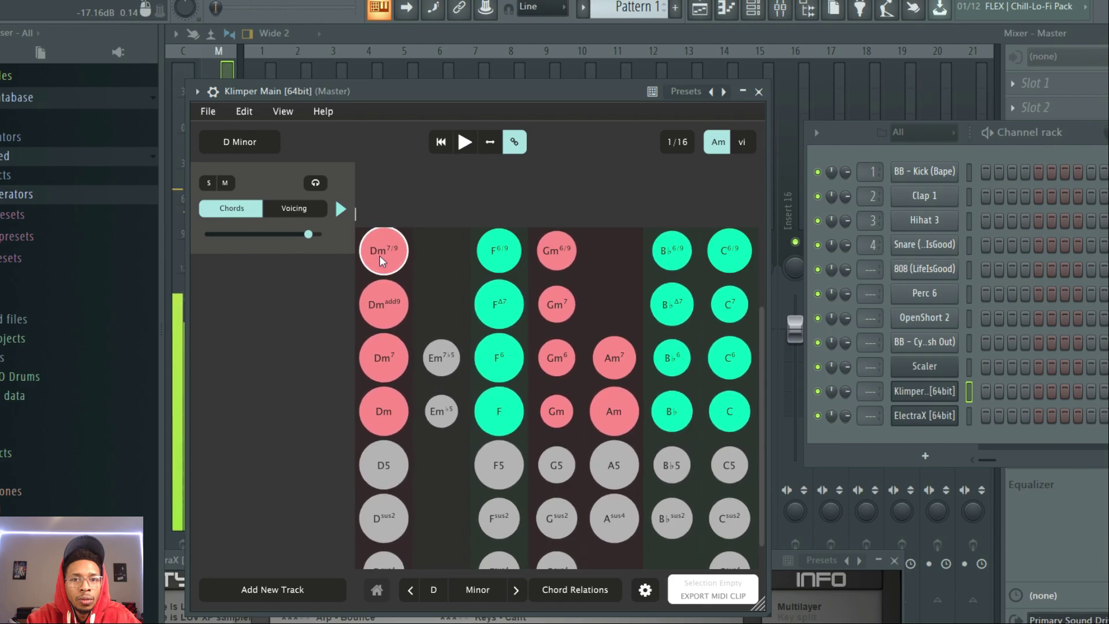
pyautogui.click(496, 254)
pyautogui.click(556, 305)
pyautogui.click(672, 305)
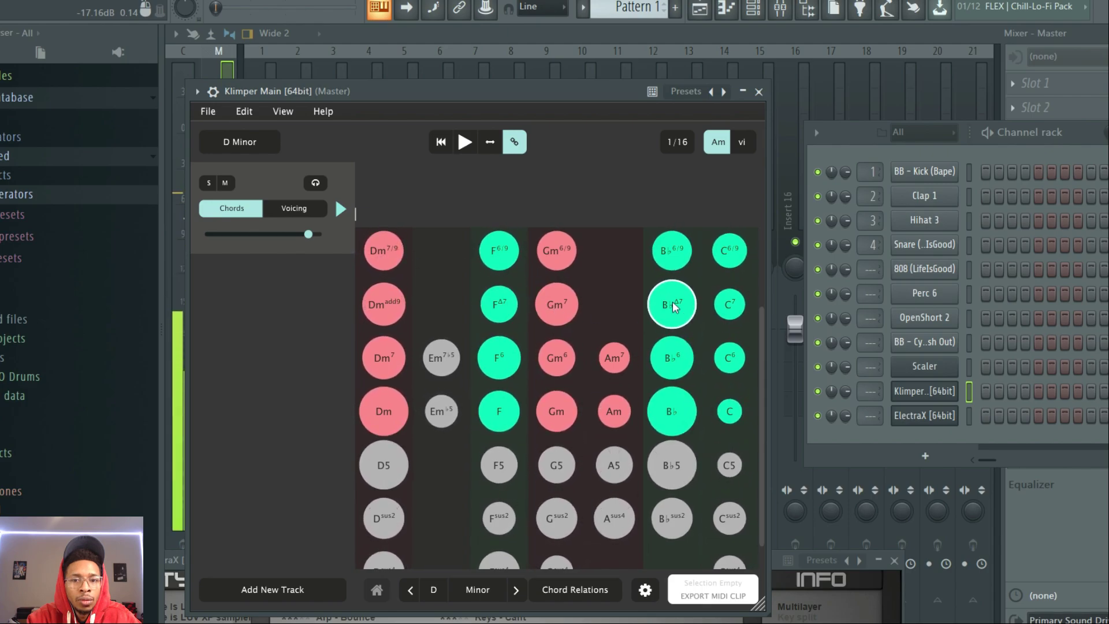
pyautogui.click(514, 590)
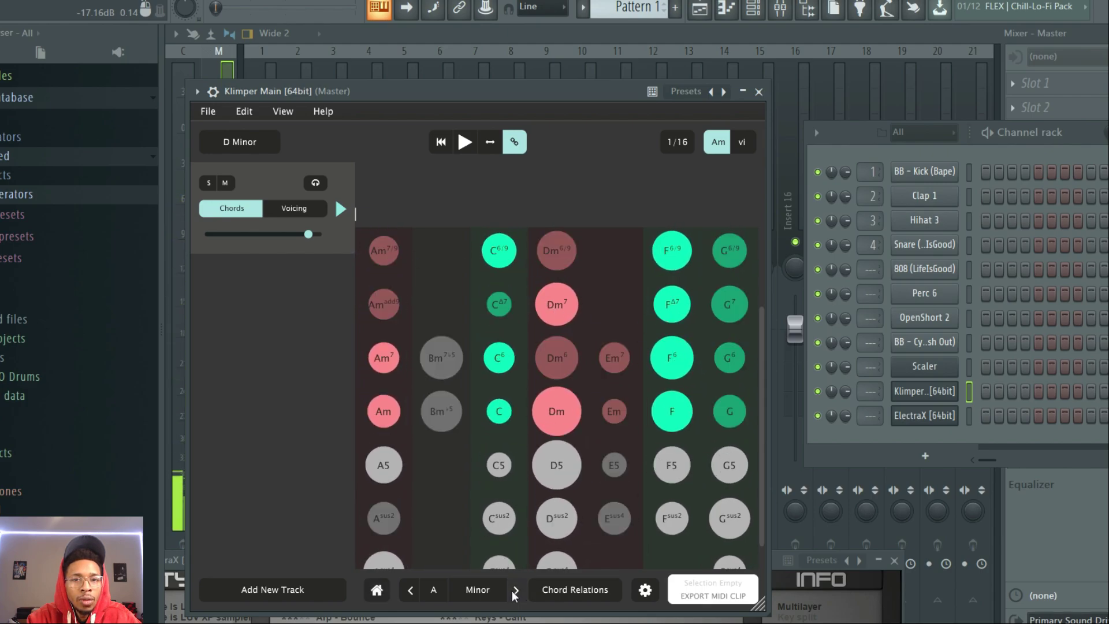
pyautogui.click(514, 590)
pyautogui.click(514, 589)
pyautogui.click(514, 590)
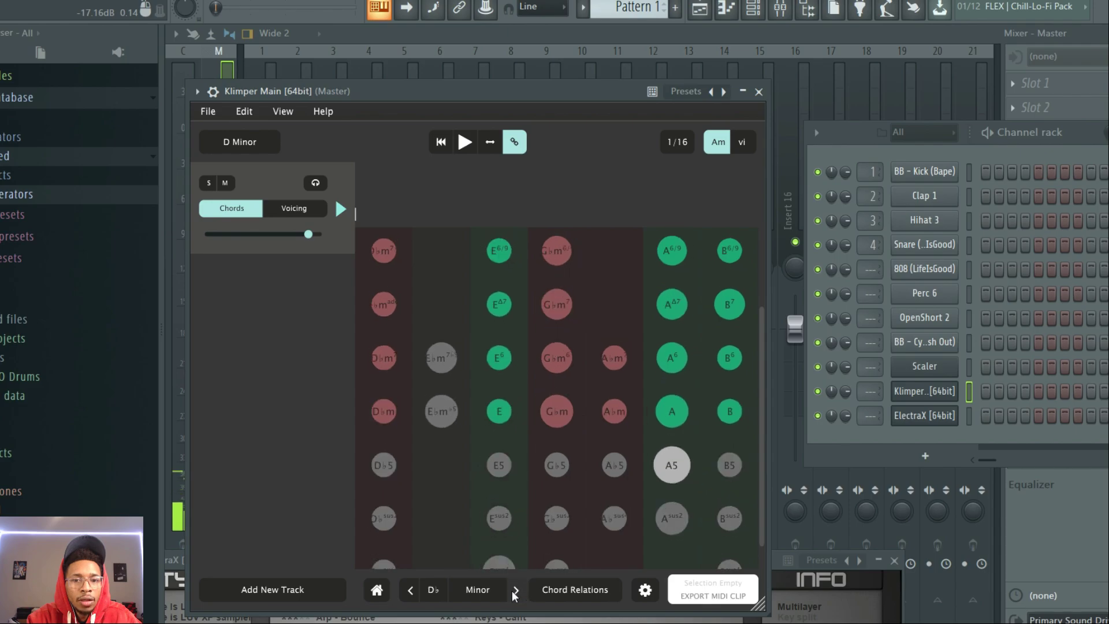
pyautogui.scroll(3, 436, 588)
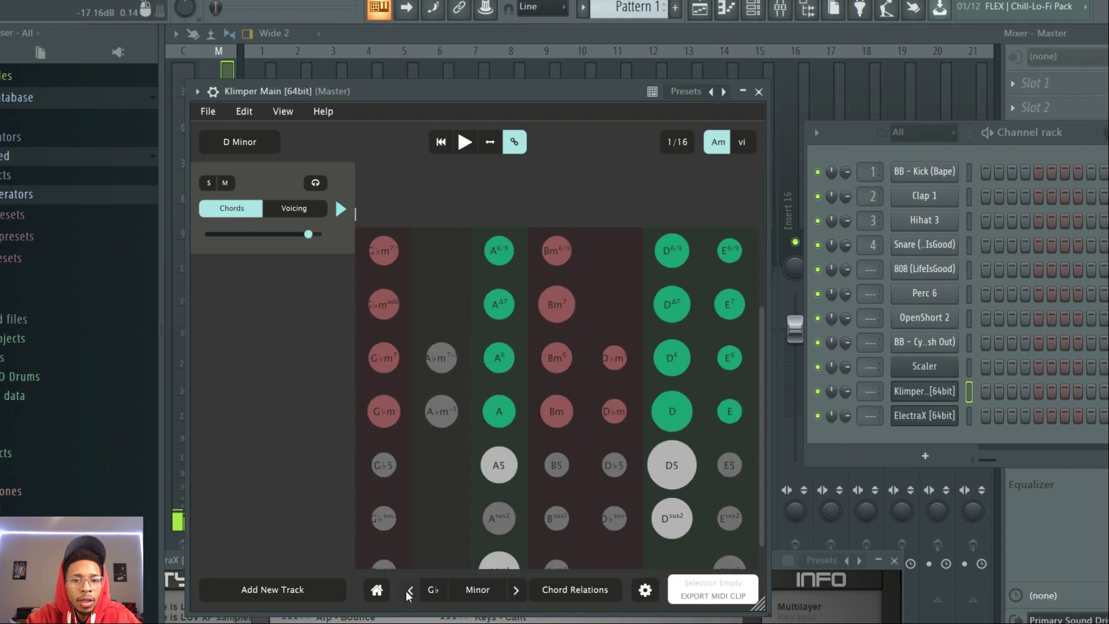
pyautogui.click(480, 581)
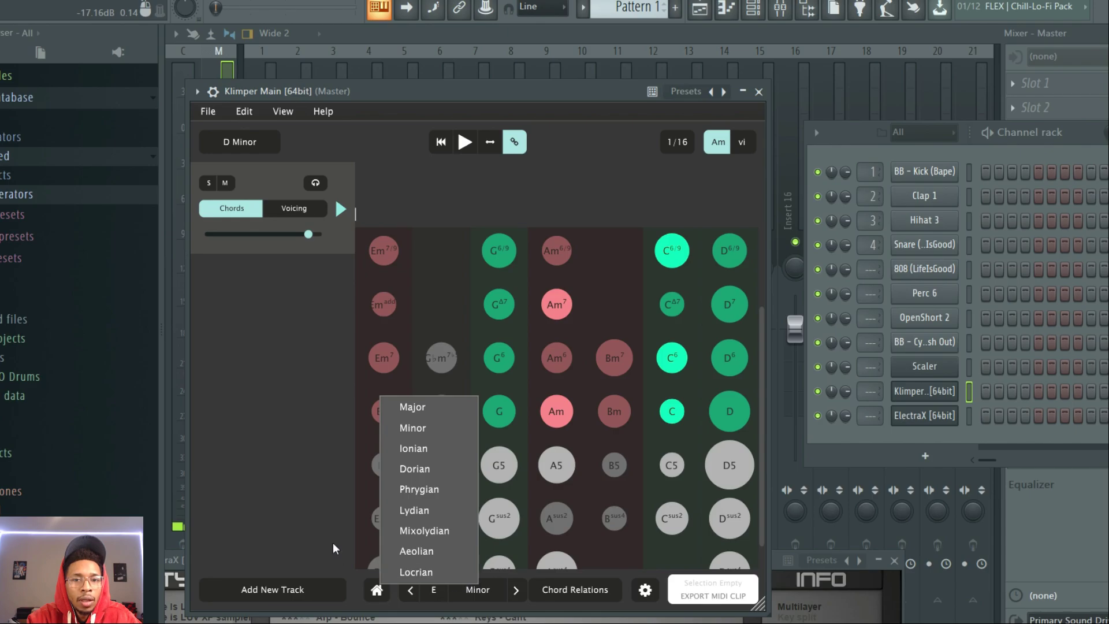
pyautogui.click(372, 586)
pyautogui.click(376, 589)
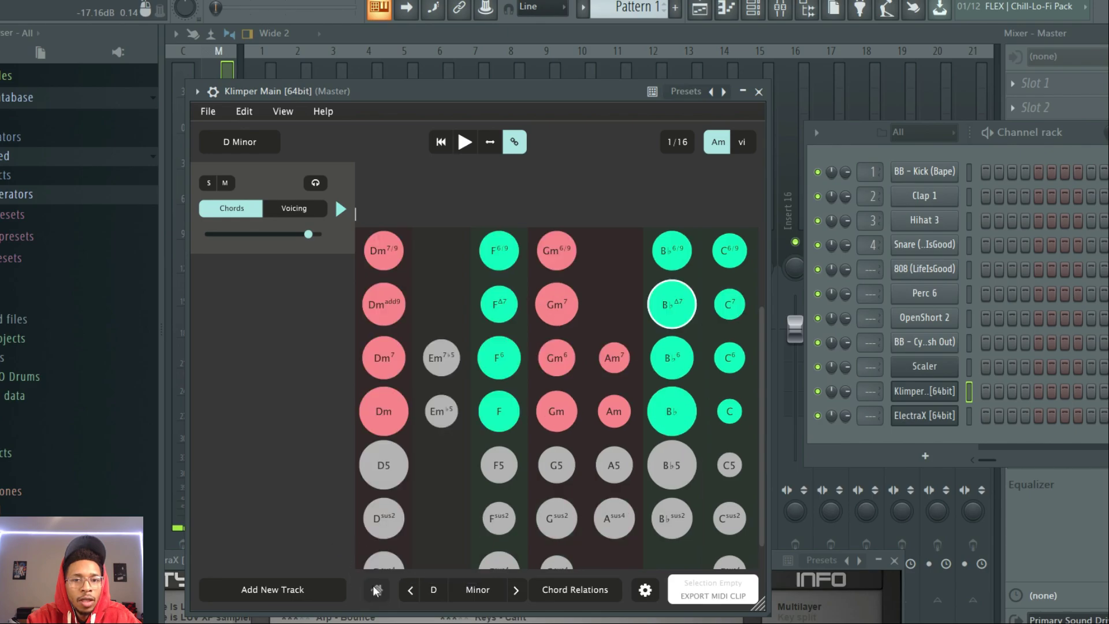
pyautogui.click(554, 591)
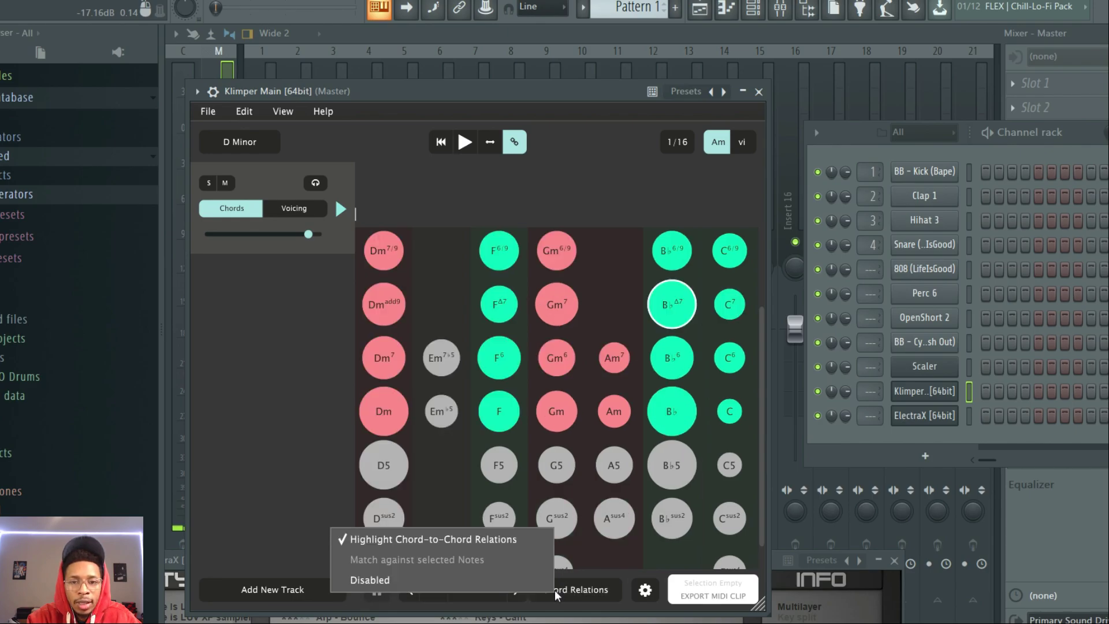
pyautogui.click(693, 592)
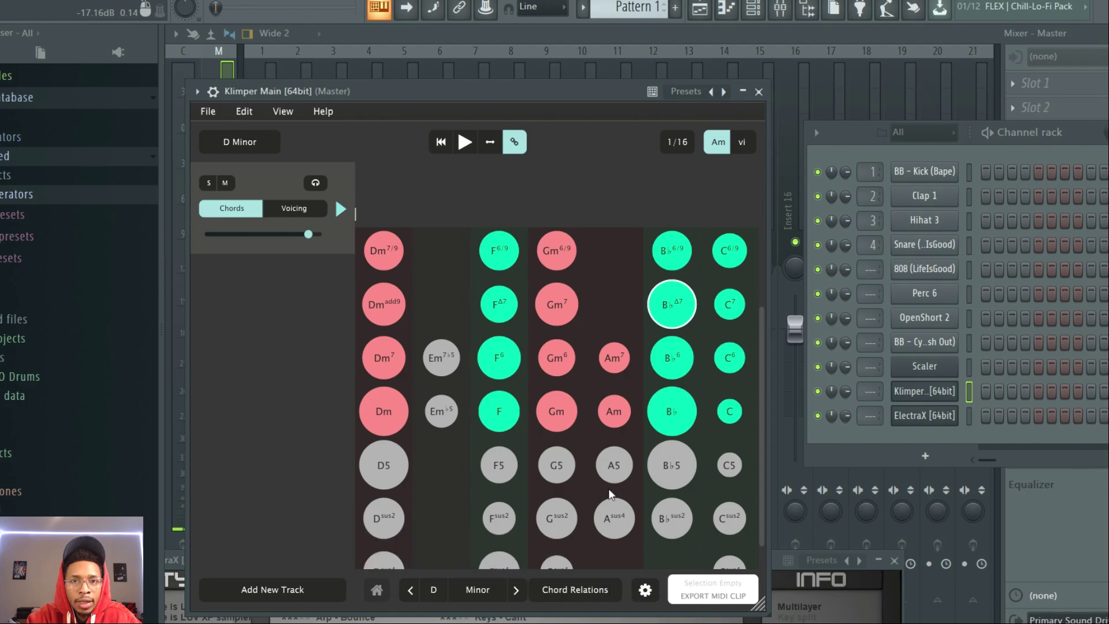
pyautogui.click(511, 142)
pyautogui.click(511, 142)
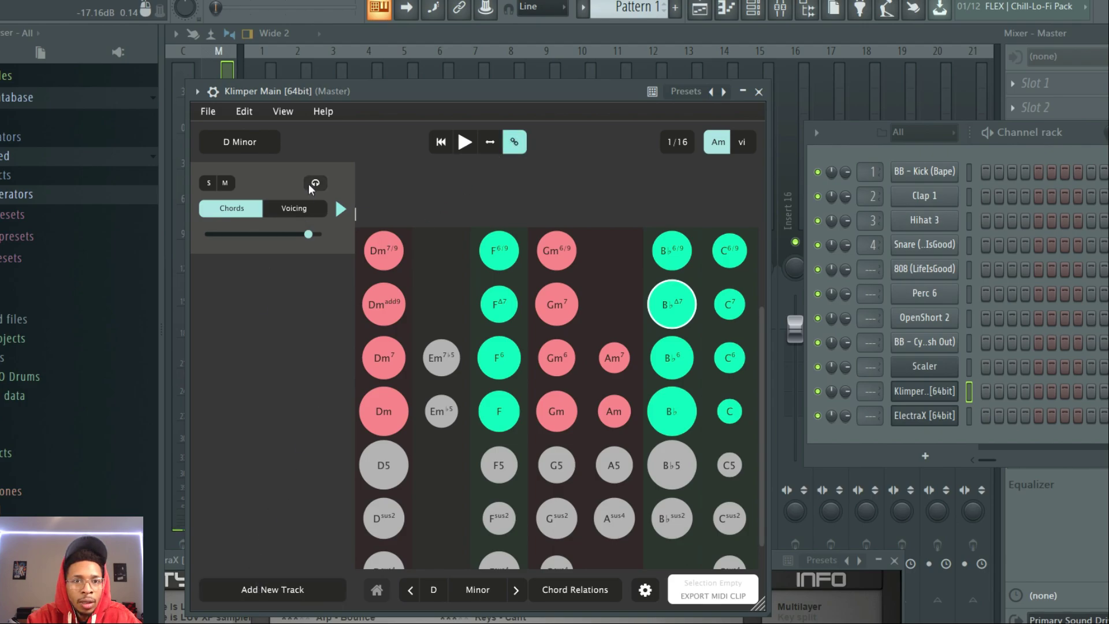
# Add a second Klimper track, view its empty lane, then reselect the original Chords track
pyautogui.click(272, 587)
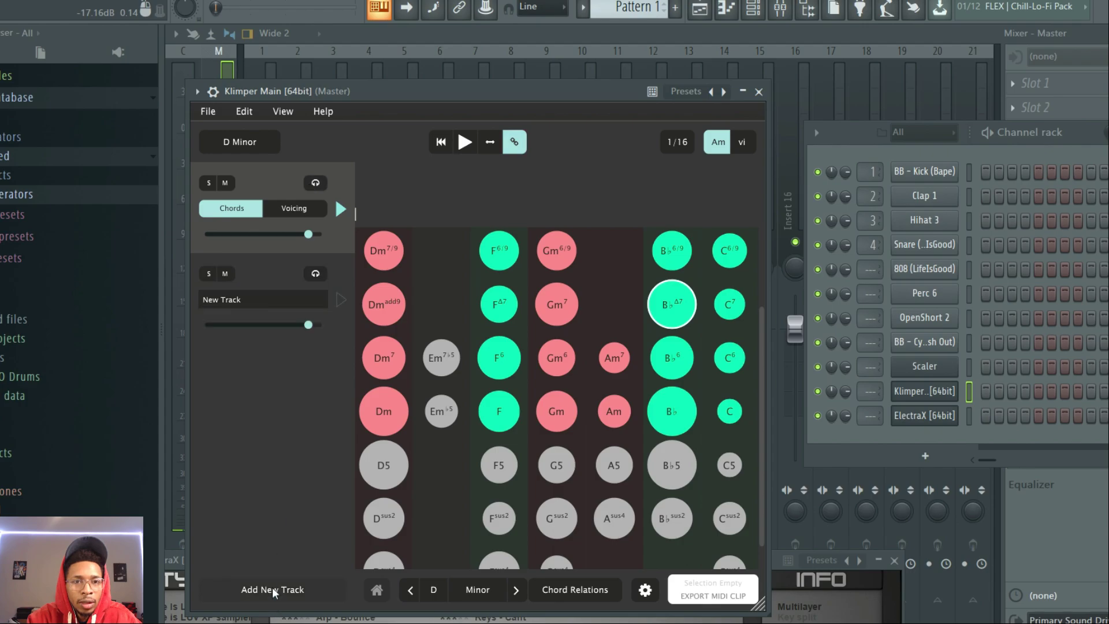
pyautogui.click(259, 279)
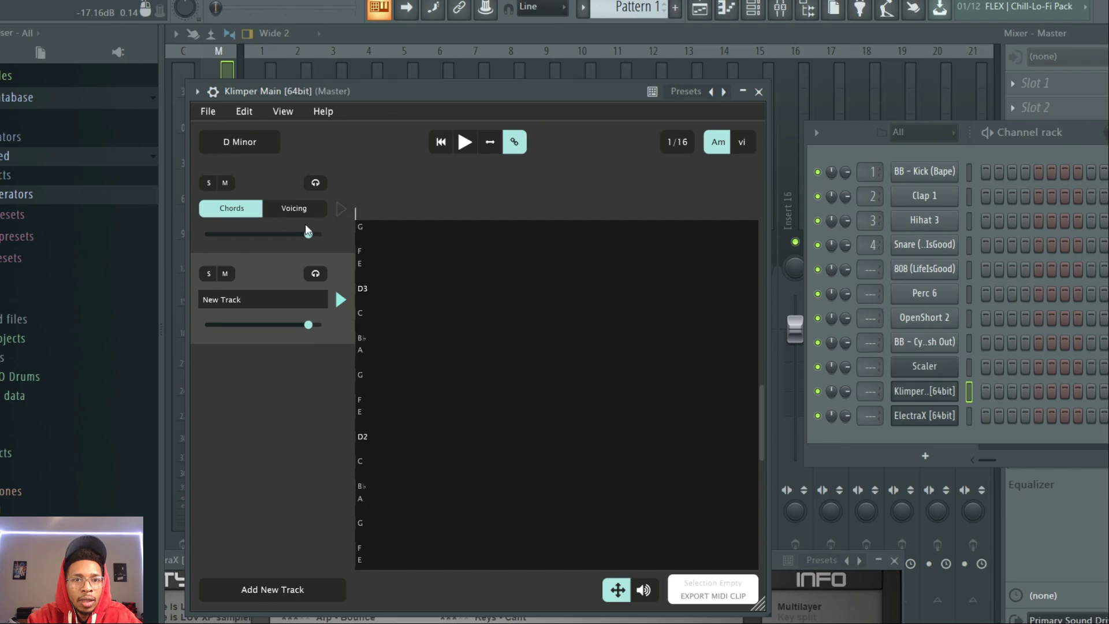
pyautogui.click(268, 193)
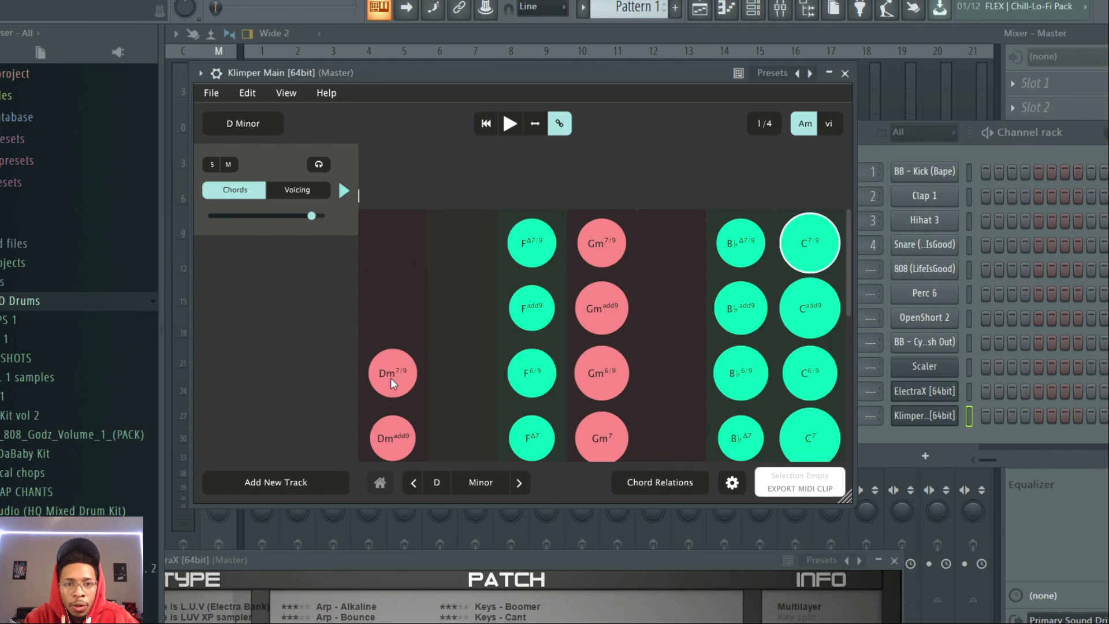
# Place Dm7/9, F∆7/9, Gm7/9 and B♭∆7/9 in the section and drag Export MIDI Clip toward ElectraX
pyautogui.moveTo(391, 378); pyautogui.dragTo(394, 173)
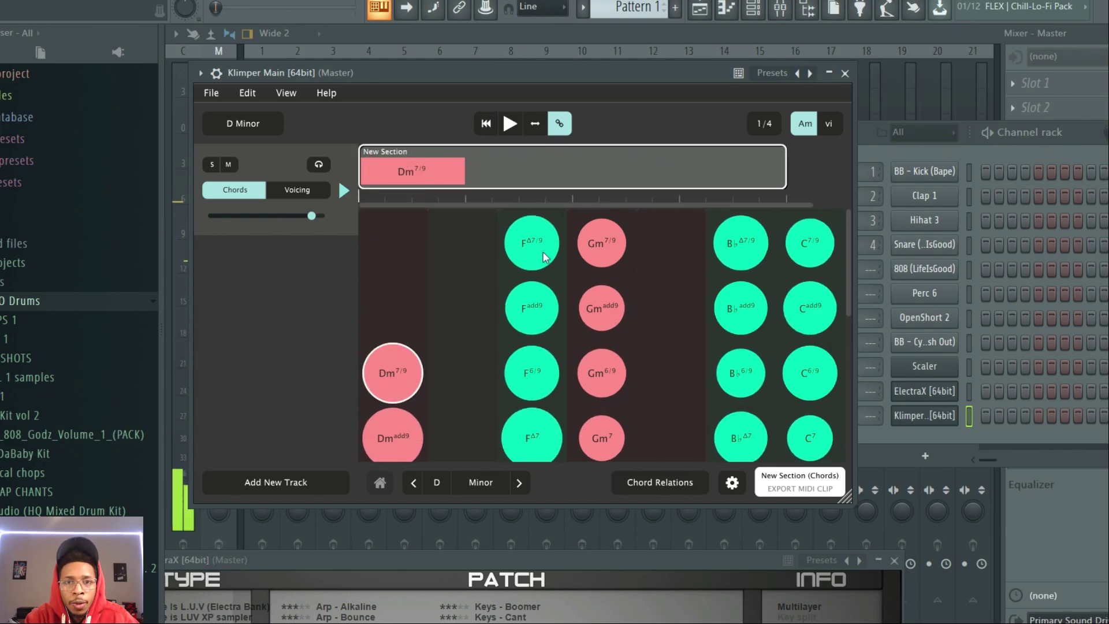
pyautogui.click(394, 373)
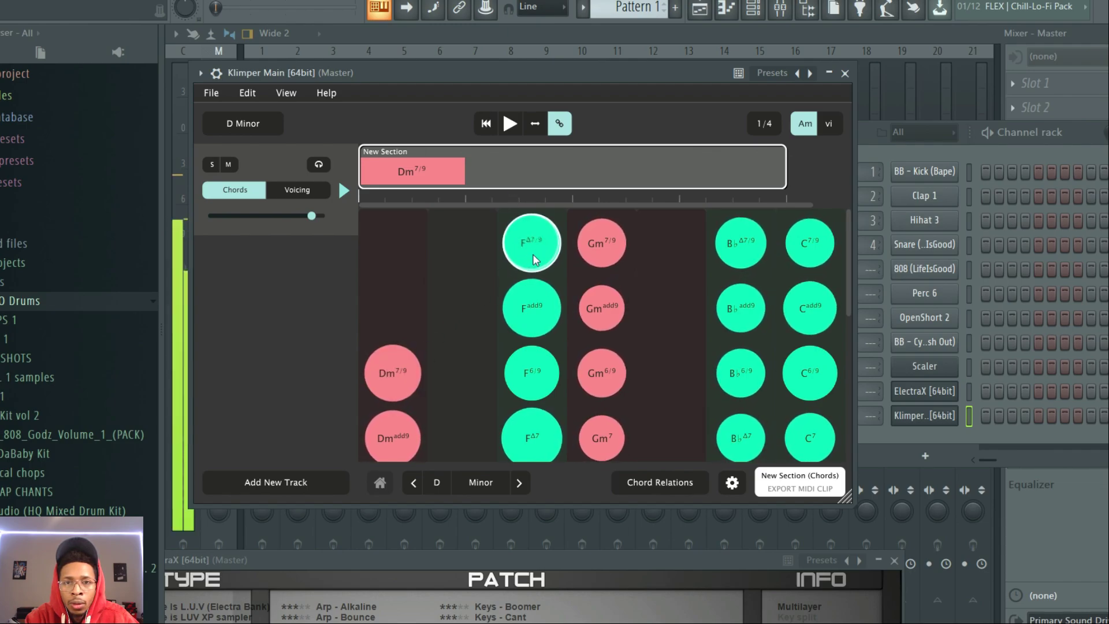
pyautogui.moveTo(533, 254); pyautogui.dragTo(516, 182)
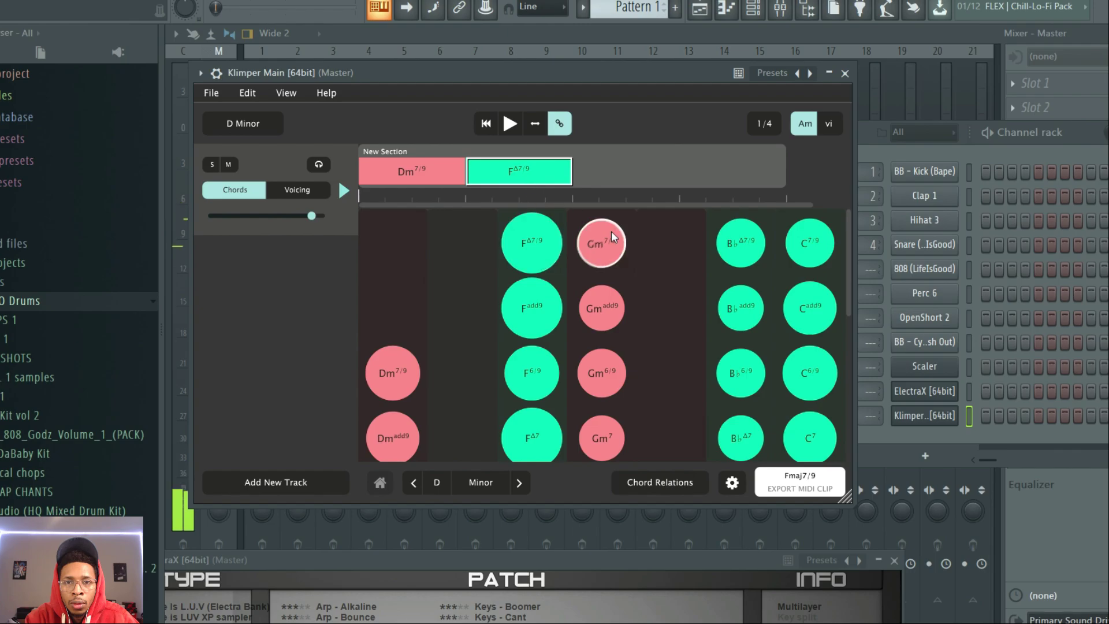
pyautogui.moveTo(611, 232); pyautogui.dragTo(673, 176)
pyautogui.moveTo(739, 242); pyautogui.dragTo(742, 168)
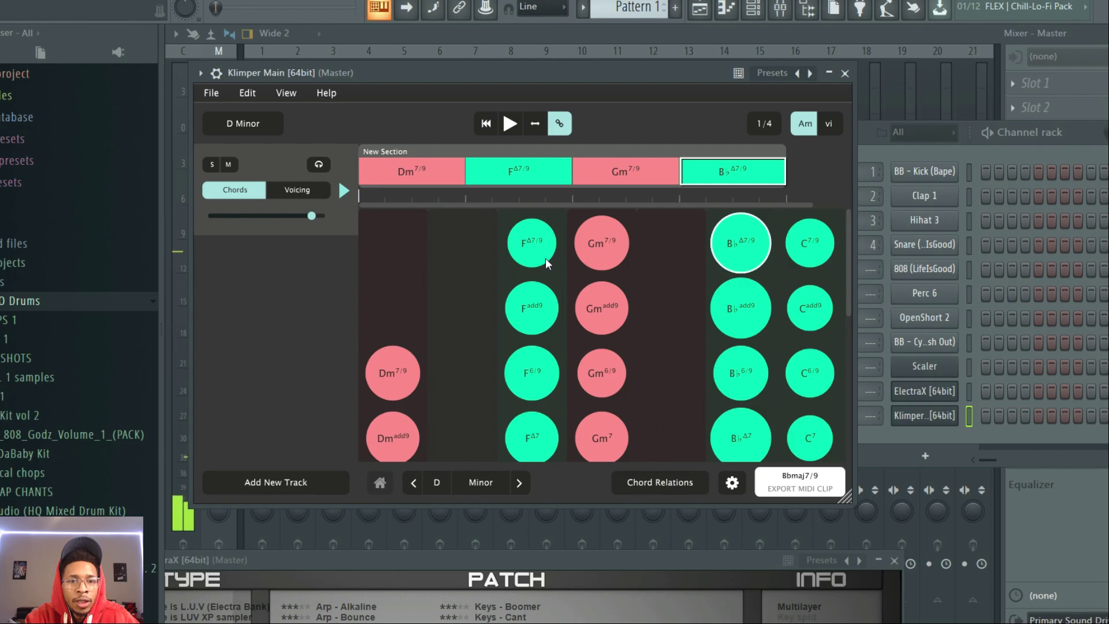
pyautogui.moveTo(800, 485); pyautogui.dragTo(934, 386)
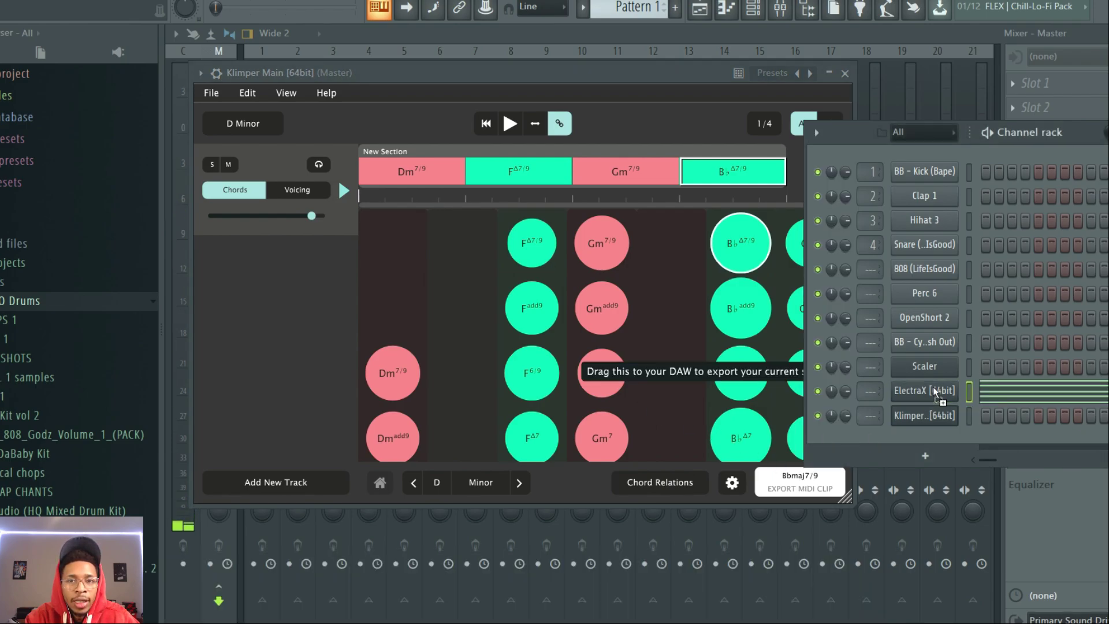
# Open ElectraX and arrange the ElectraX and Klimper windows to see both plugins
pyautogui.click(935, 394)
pyautogui.moveTo(640, 566); pyautogui.dragTo(668, 421)
pyautogui.click(234, 79)
pyautogui.click(216, 73)
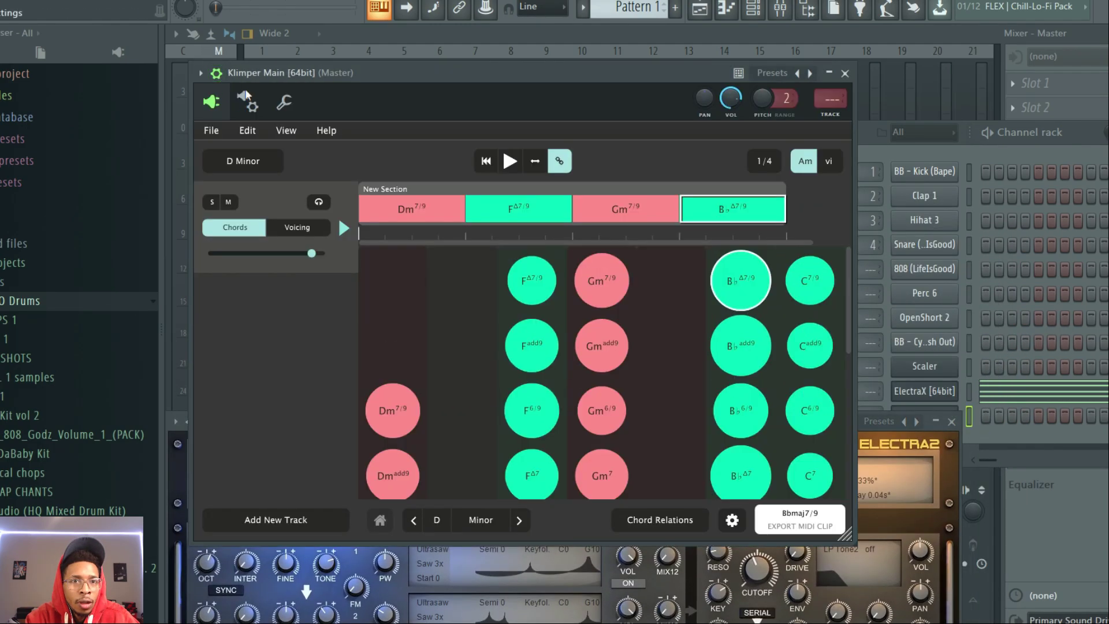
pyautogui.click(216, 74)
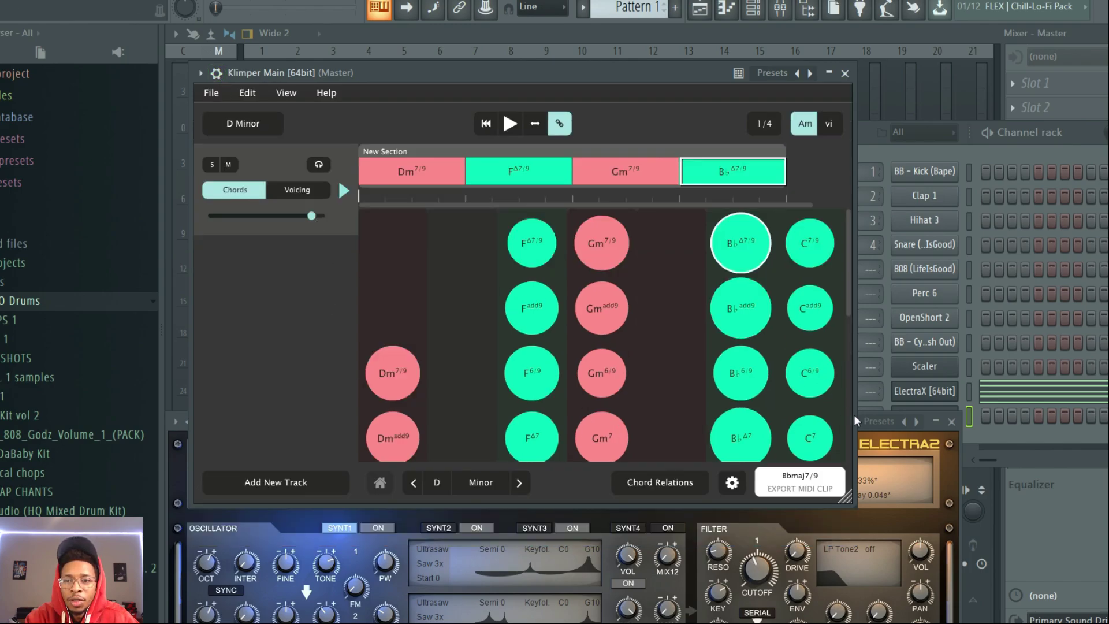
pyautogui.click(943, 490)
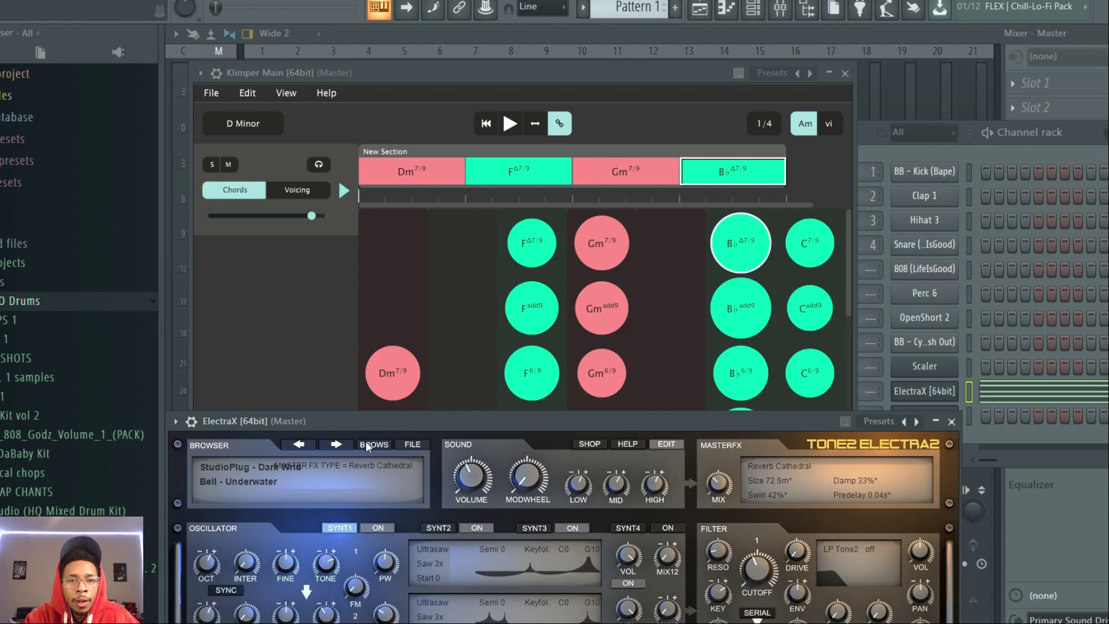
# Turn the Klimper chord track level fully down and play the progression through ElectraX
pyautogui.press('space')
pyautogui.press('space')
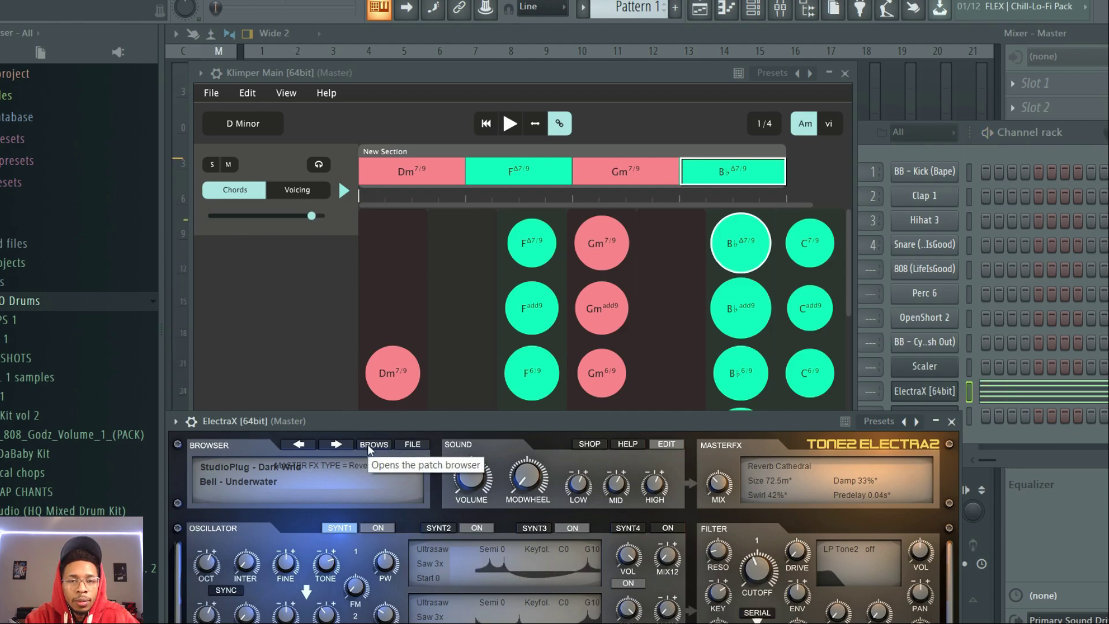
pyautogui.click(480, 87)
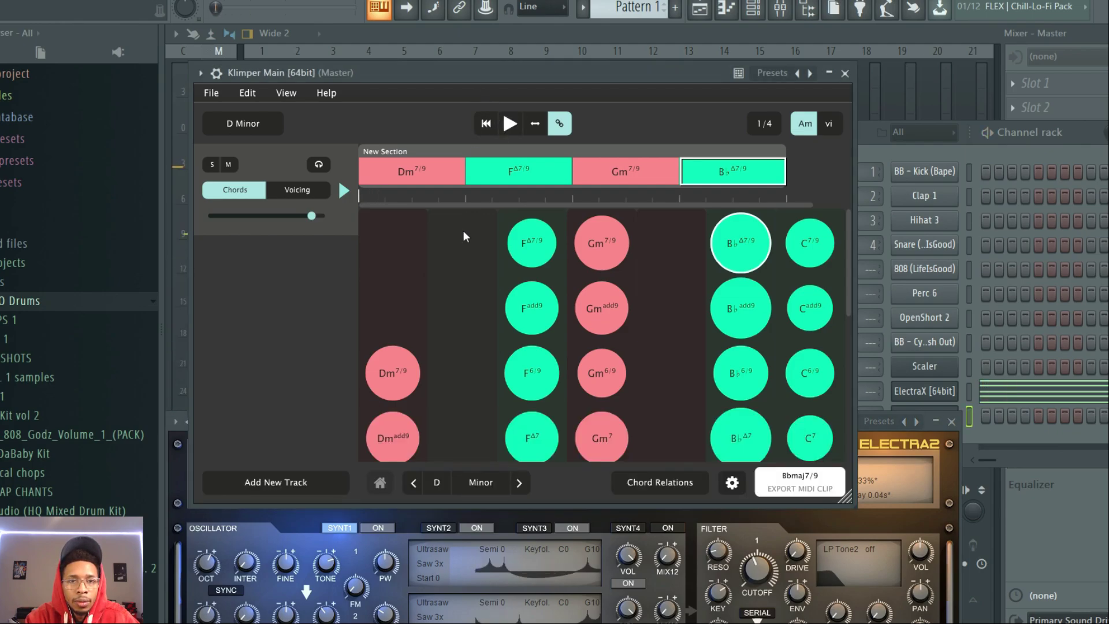
pyautogui.moveTo(311, 215); pyautogui.dragTo(155, 220)
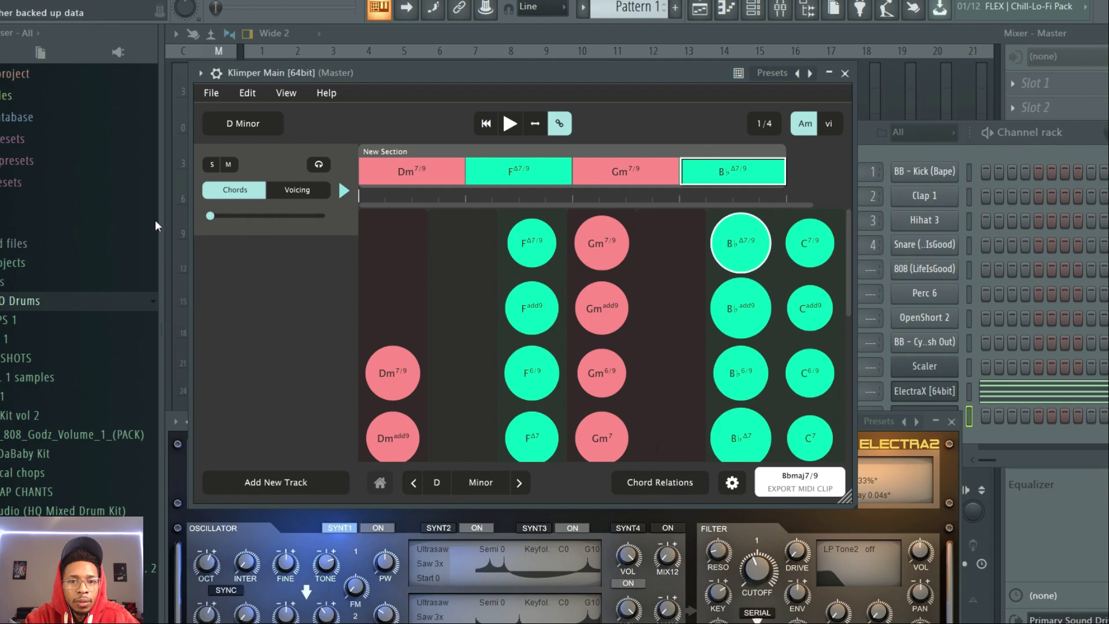
pyautogui.press('space')
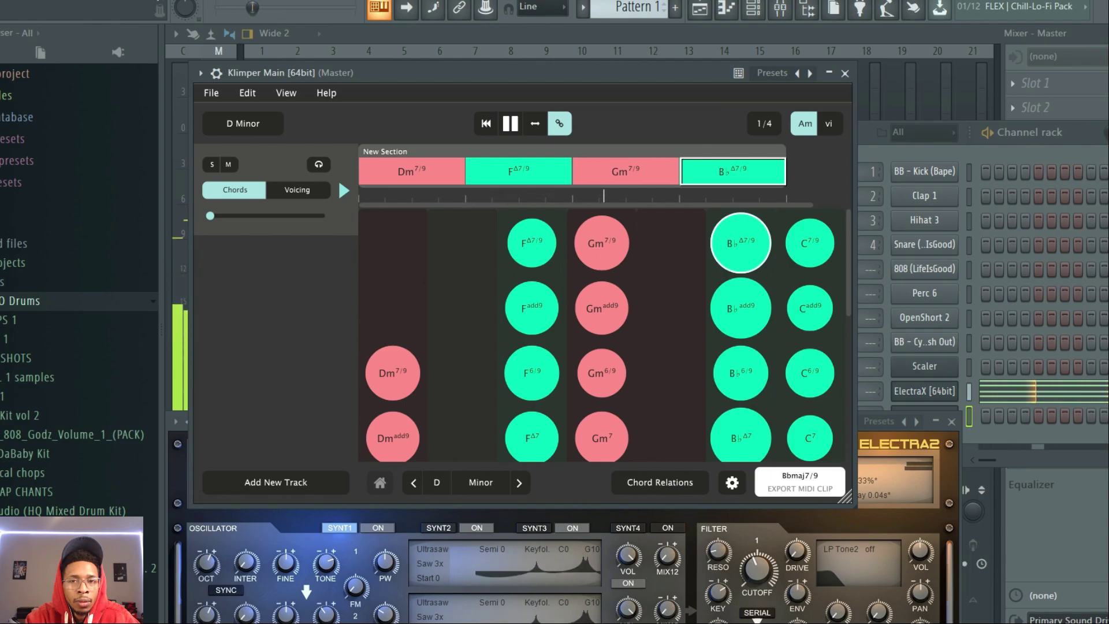
pyautogui.press('space')
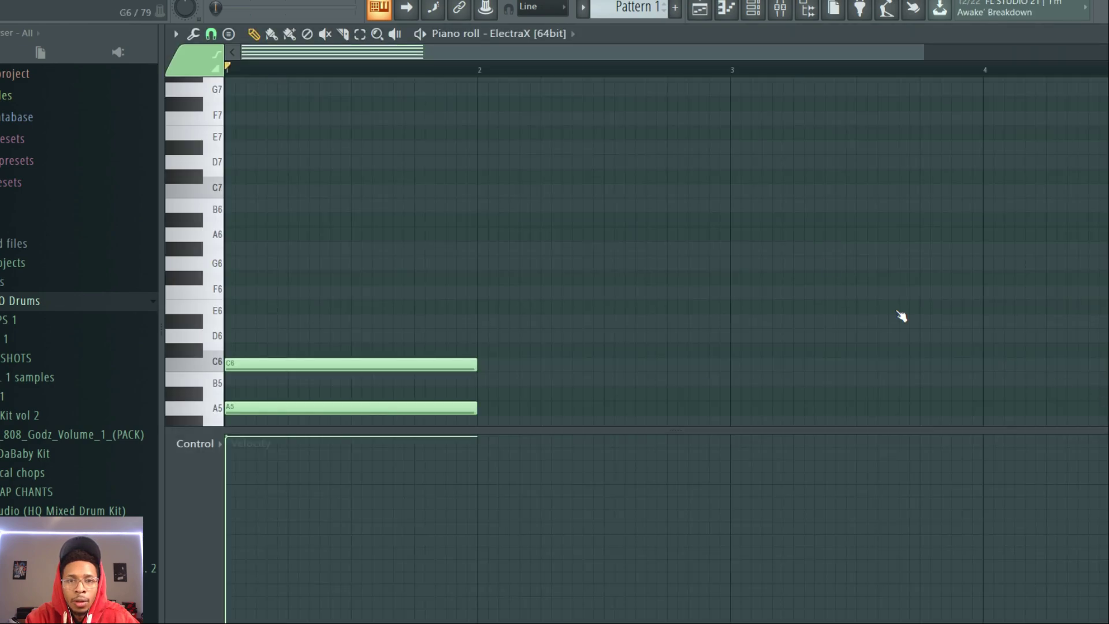
# Reopen Klimper from the Channel rack and drop its exported MIDI clip onto ElectraX
pyautogui.scroll(-6, 587, 268)
pyautogui.scroll(3, 587, 268)
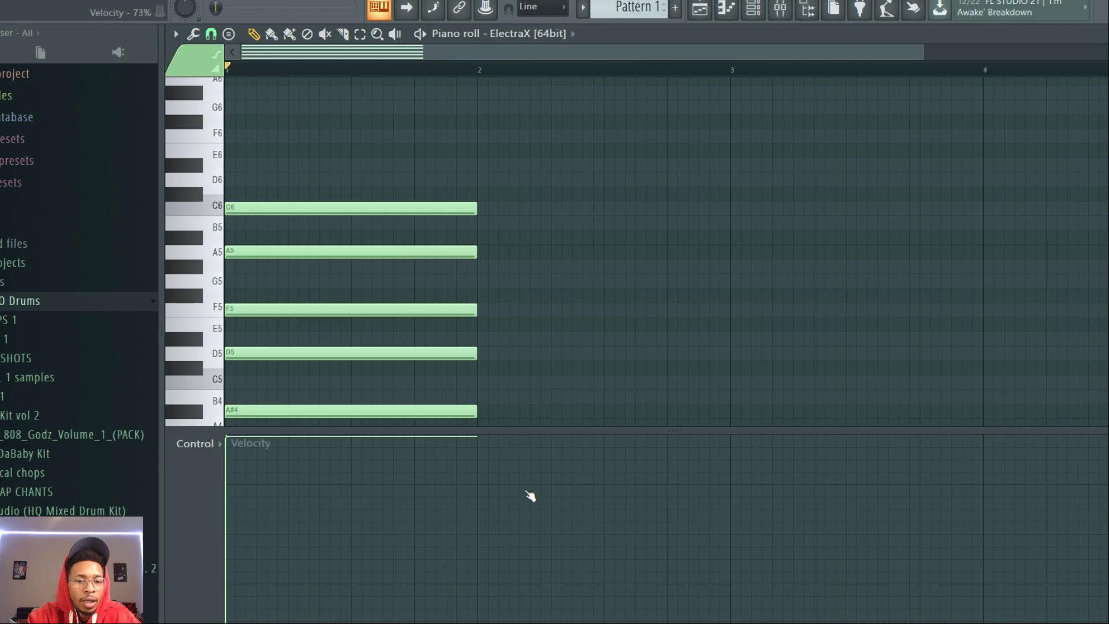
pyautogui.press('F6')
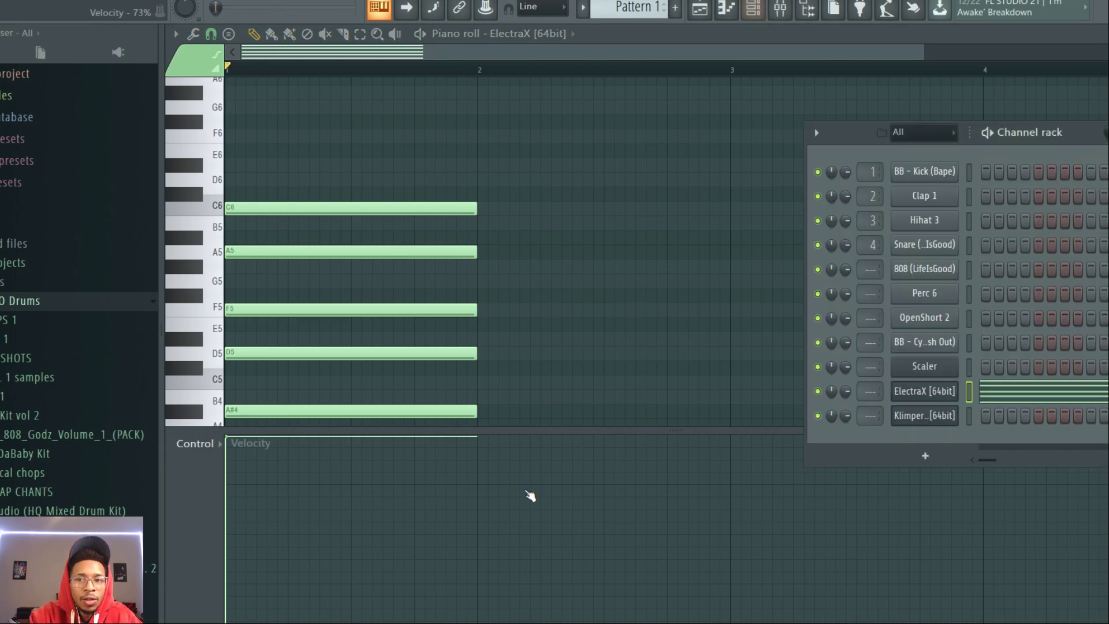
pyautogui.click(911, 417)
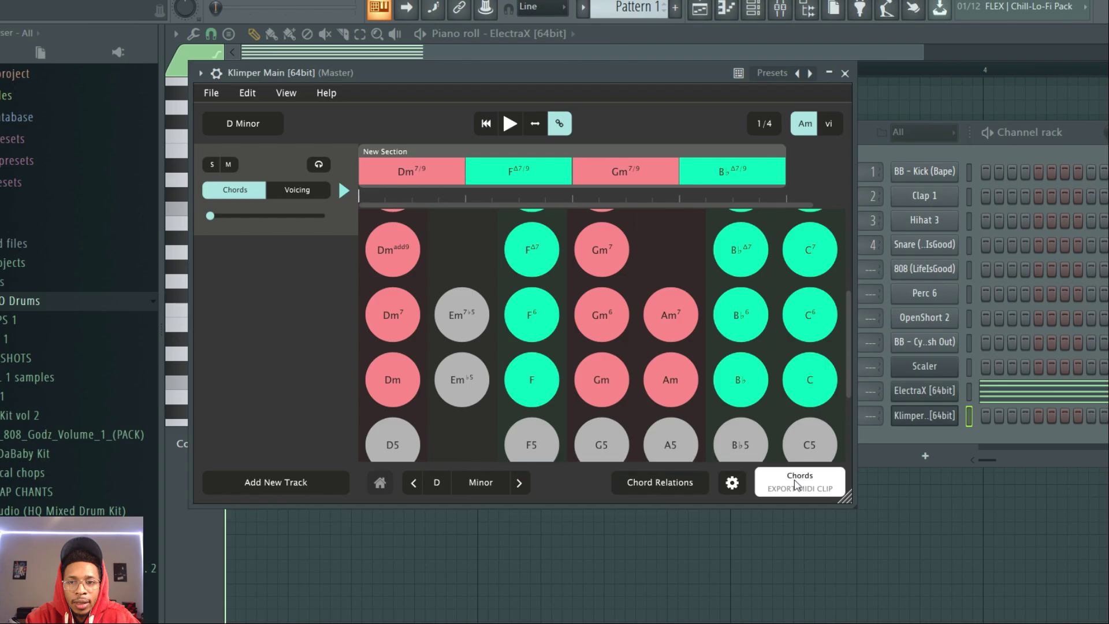
pyautogui.moveTo(796, 488); pyautogui.dragTo(810, 485)
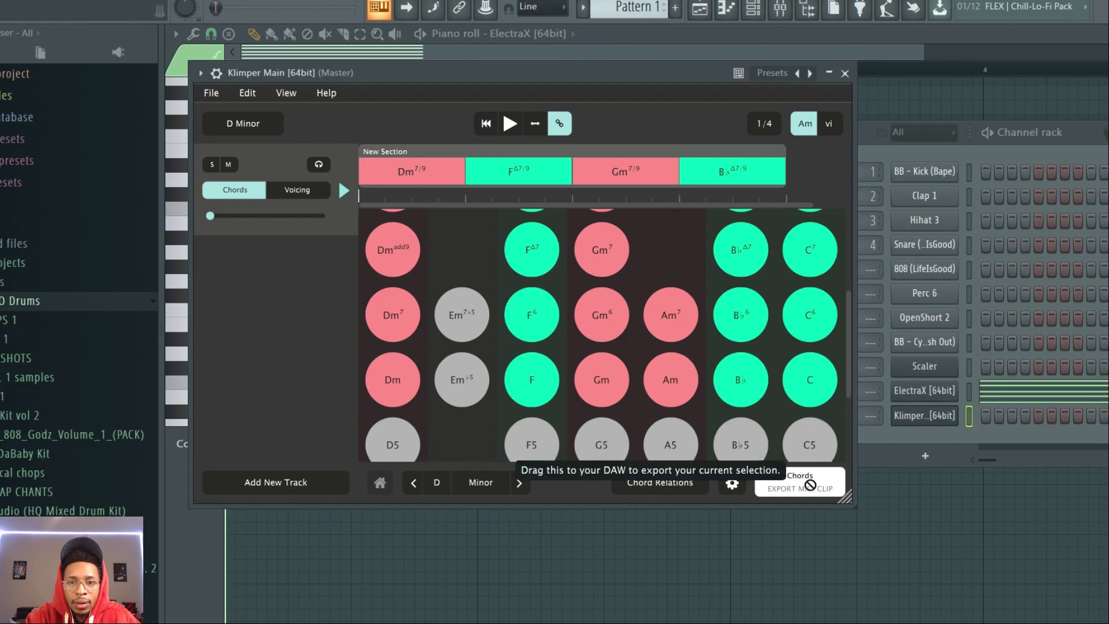
pyautogui.moveTo(810, 486); pyautogui.dragTo(1003, 390)
# Play the chords in ElectraX's piano roll, zoom out to all four bars, and stop
pyautogui.press('space')
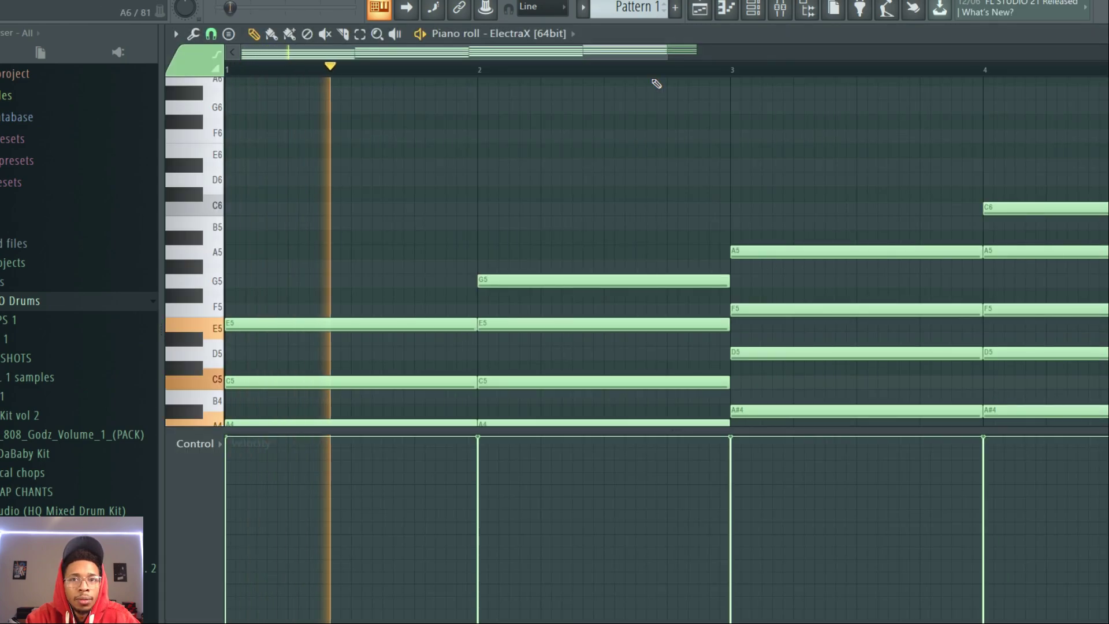
pyautogui.moveTo(669, 53); pyautogui.dragTo(826, 53)
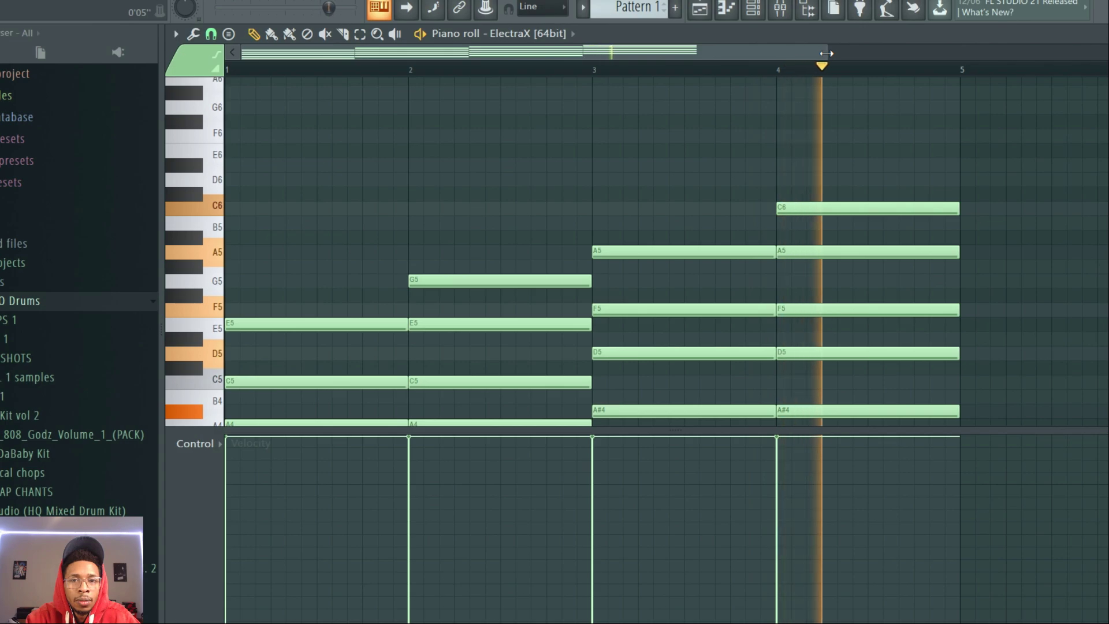
pyautogui.press('space')
pyautogui.press('F6')
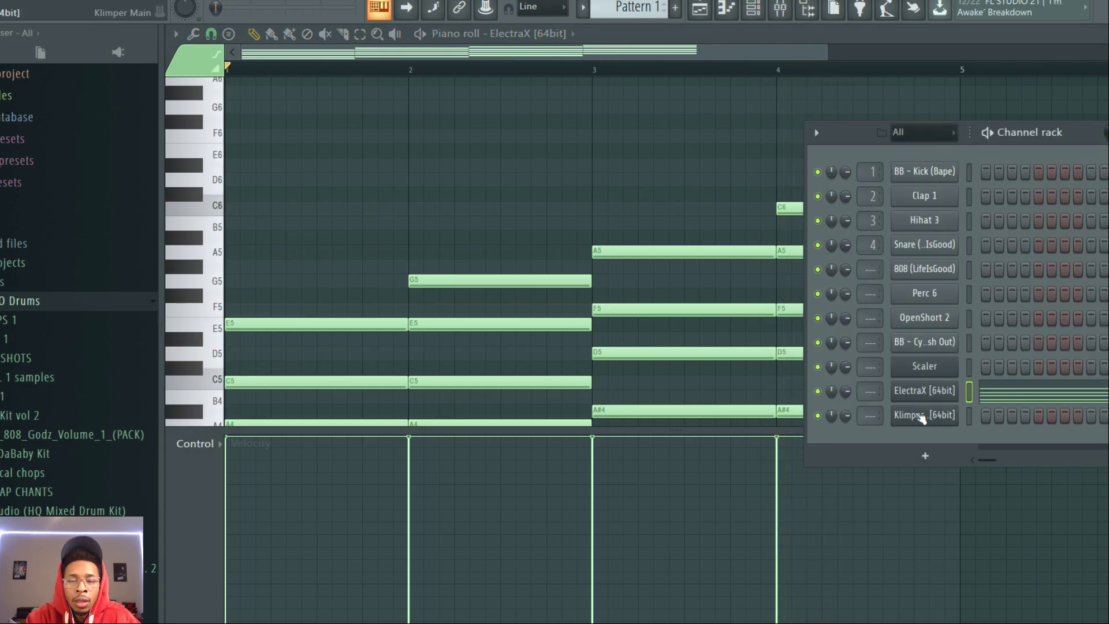
# Reopen Klimper and set its chord strumming to 1/64
pyautogui.click(918, 414)
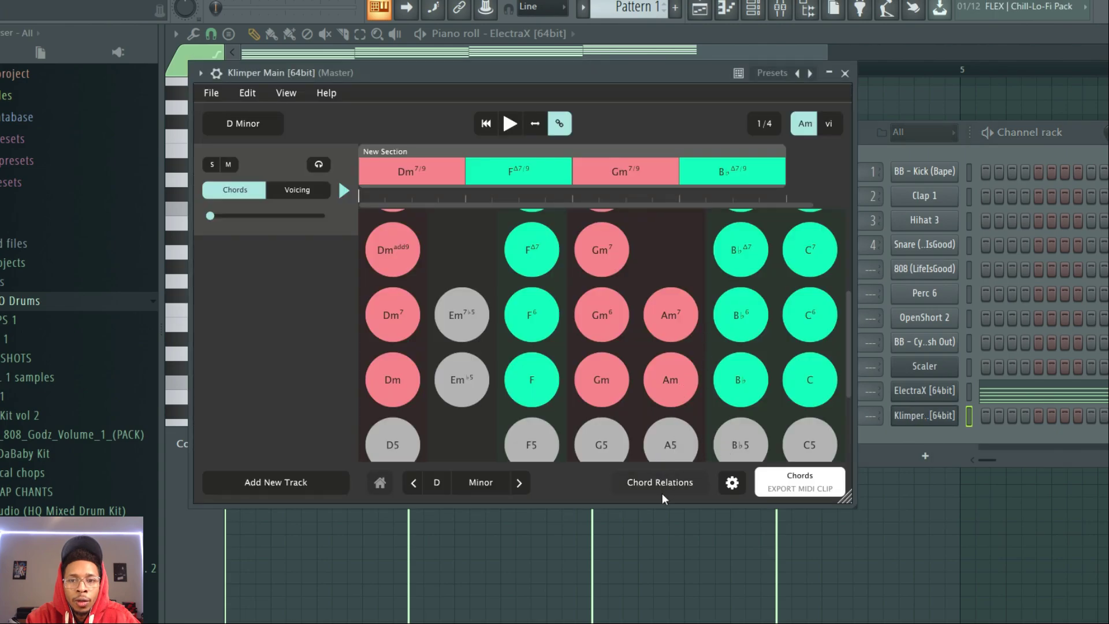
pyautogui.click(732, 482)
pyautogui.moveTo(716, 450)
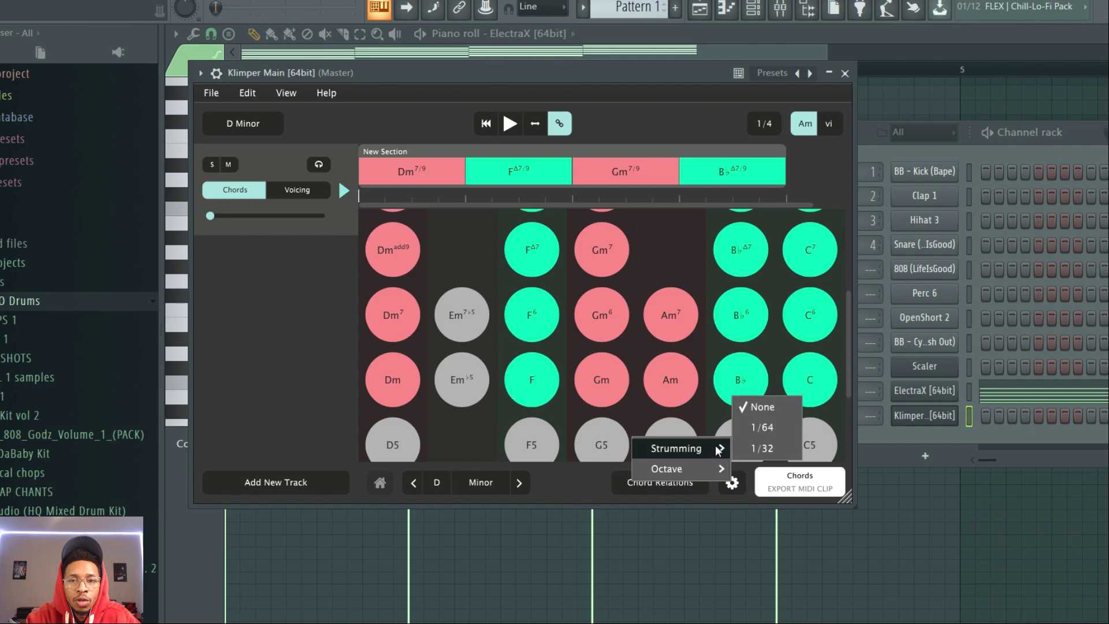
pyautogui.click(759, 429)
# Preview Dm7/9 and F∆7/9, then push the Chords track slider to its maximum
pyautogui.click(422, 172)
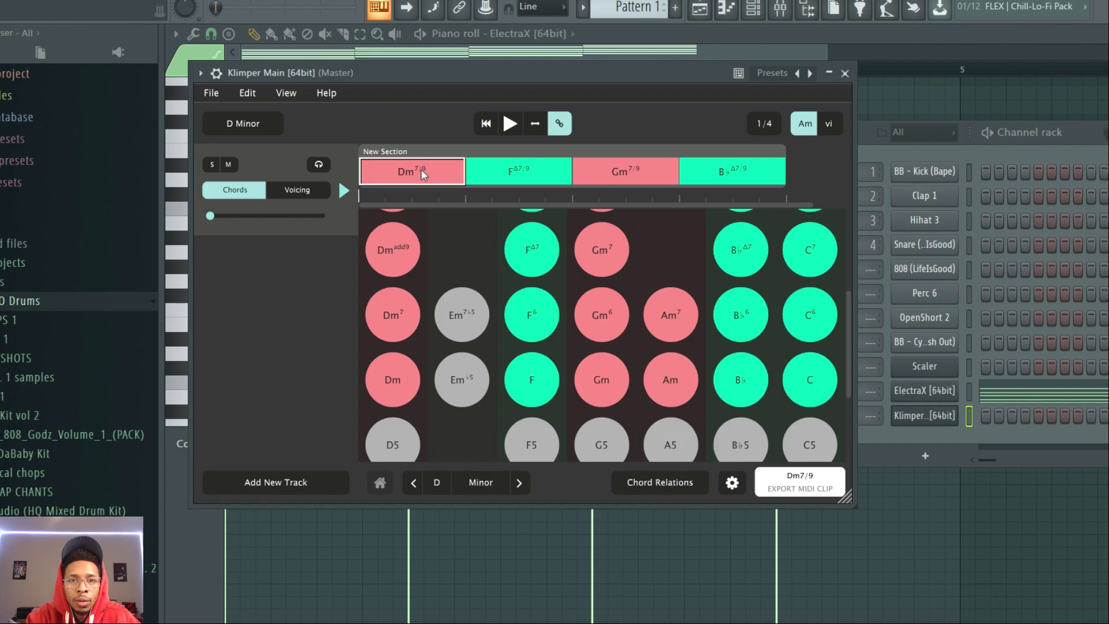
pyautogui.click(497, 168)
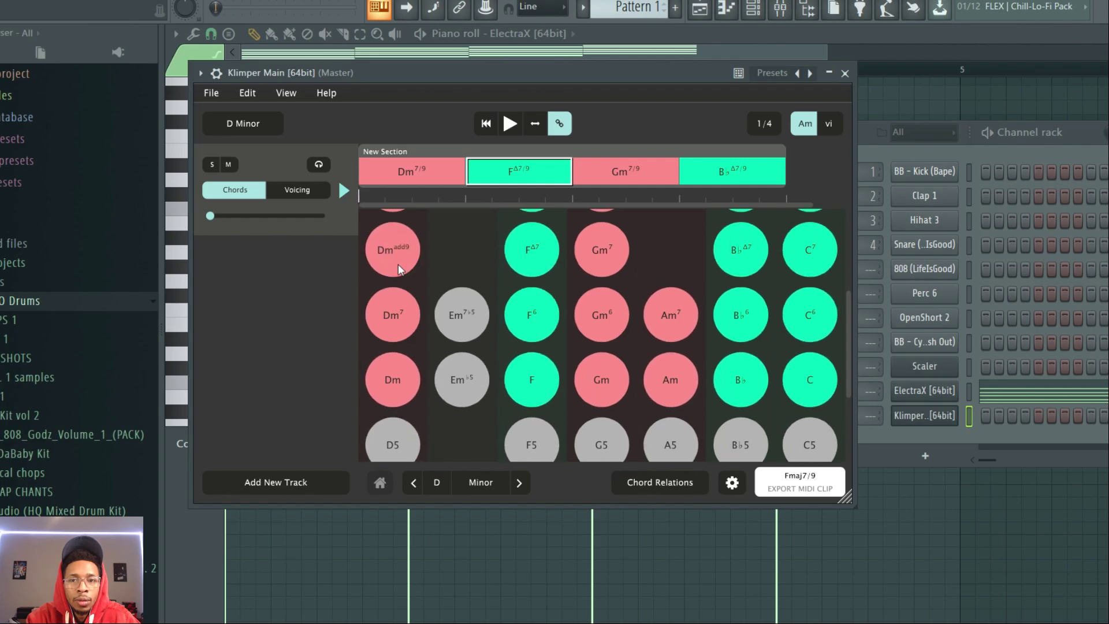
pyautogui.click(273, 225)
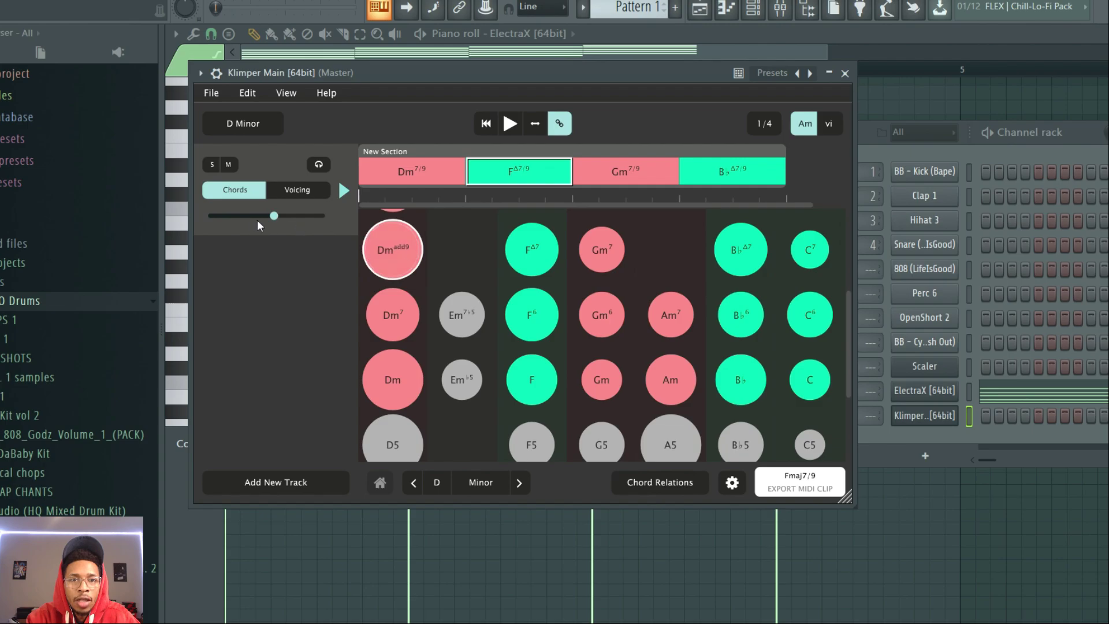
pyautogui.click(313, 220)
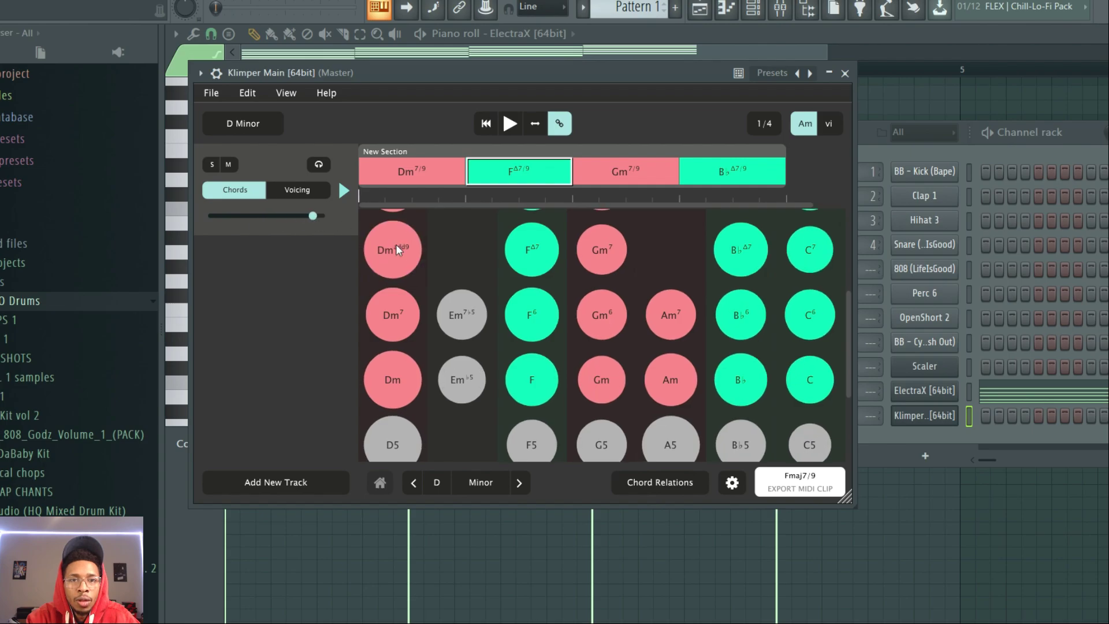
# Fill the slots with Dm add9, F, Gm6, C7 and B♭Δ7, shortening B♭Δ7 to share the last bar
pyautogui.moveTo(396, 244); pyautogui.dragTo(419, 169)
pyautogui.moveTo(532, 380); pyautogui.dragTo(526, 171)
pyautogui.moveTo(602, 306); pyautogui.dragTo(626, 160)
pyautogui.moveTo(809, 246); pyautogui.dragTo(737, 171)
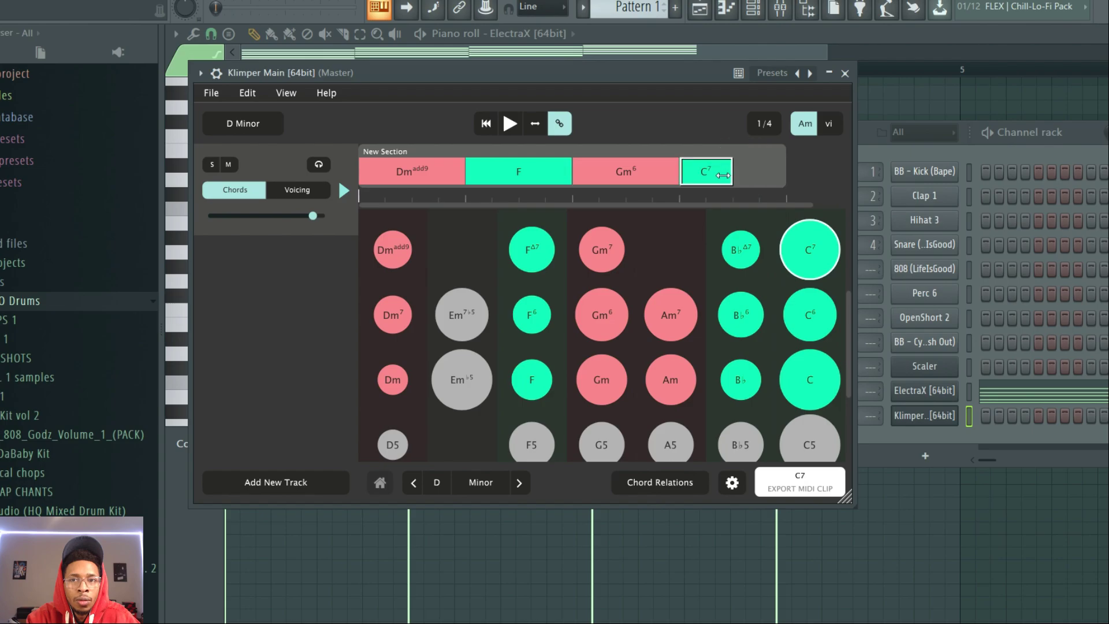
pyautogui.moveTo(740, 249); pyautogui.dragTo(756, 171)
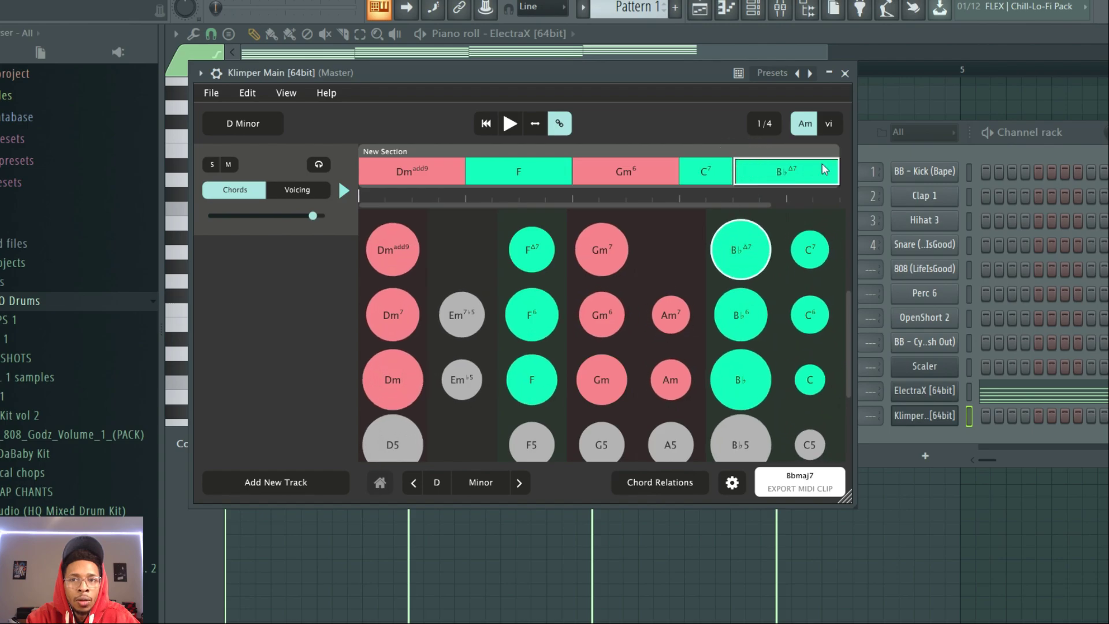
pyautogui.moveTo(837, 165); pyautogui.dragTo(787, 172)
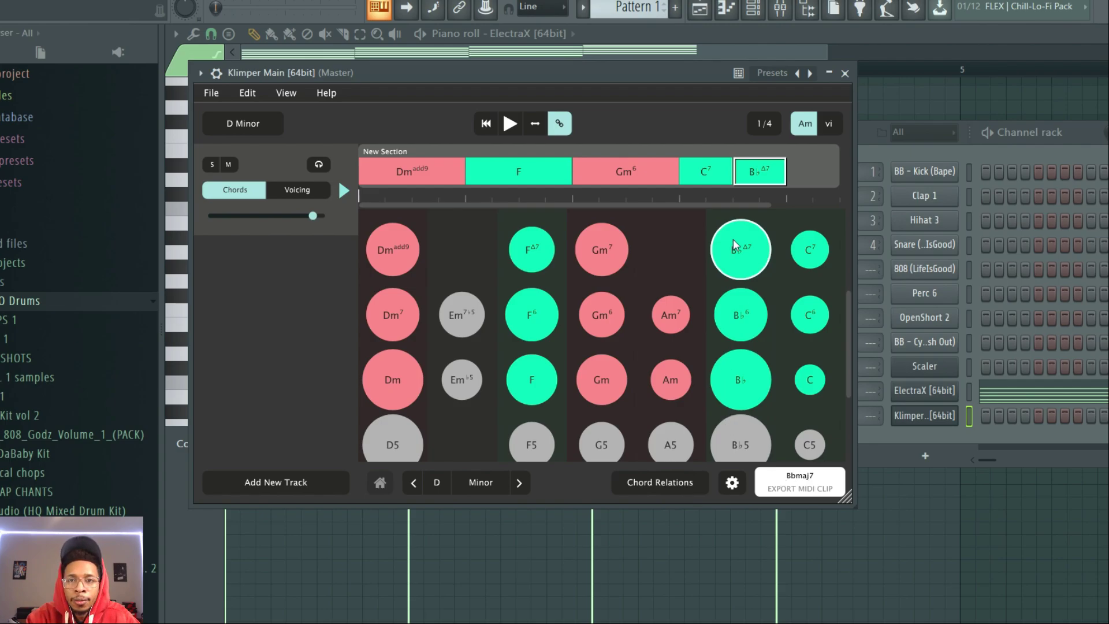
# Export the five-chord New Section onto the ElectraX channel and play it back
pyautogui.click(807, 180)
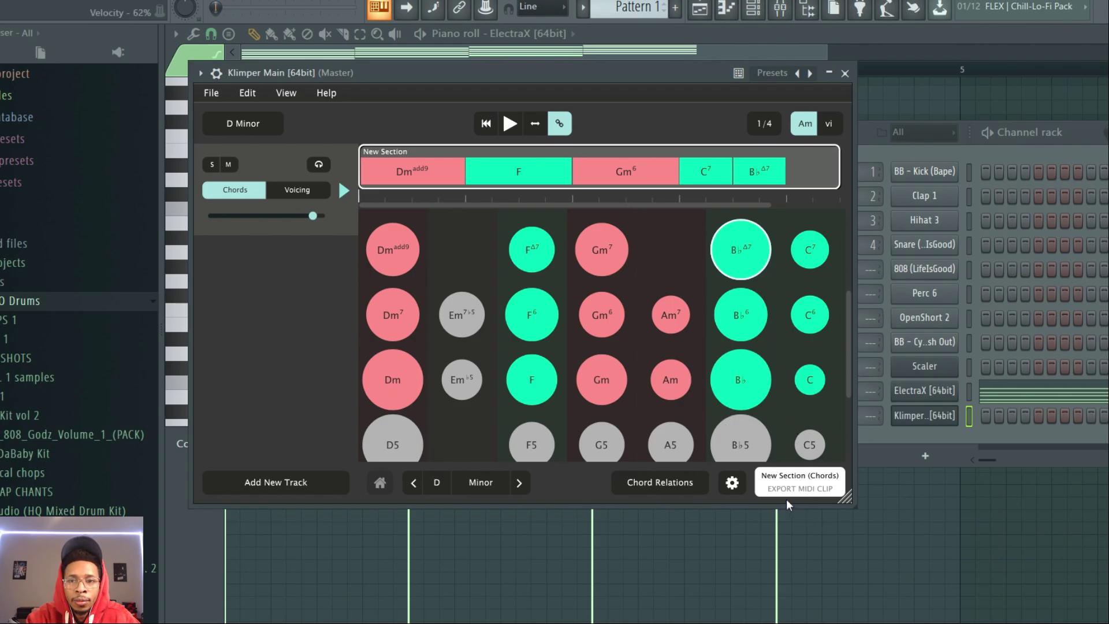
pyautogui.moveTo(800, 488); pyautogui.dragTo(1011, 388)
pyautogui.scroll(3, 741, 301)
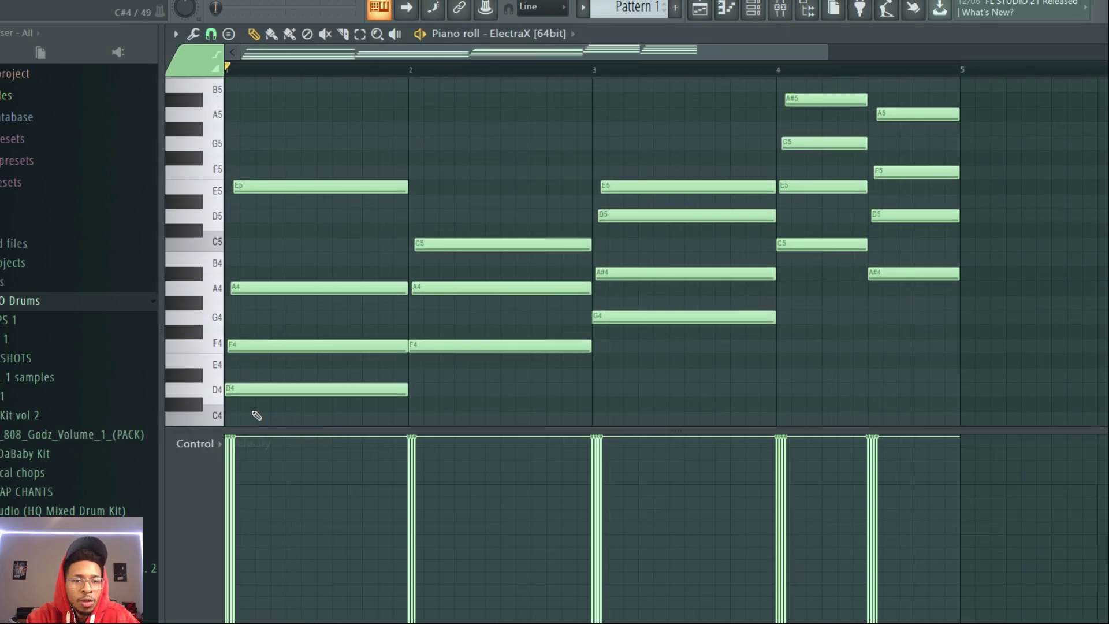
pyautogui.press('space')
pyautogui.press('F6')
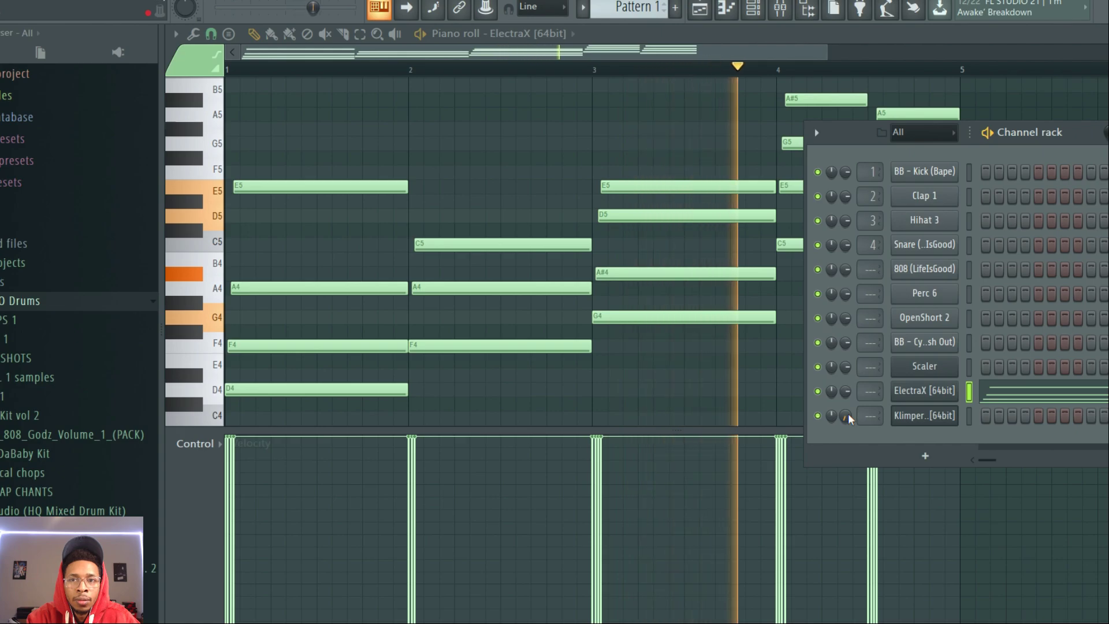
pyautogui.moveTo(1079, 128); pyautogui.dragTo(1015, 189)
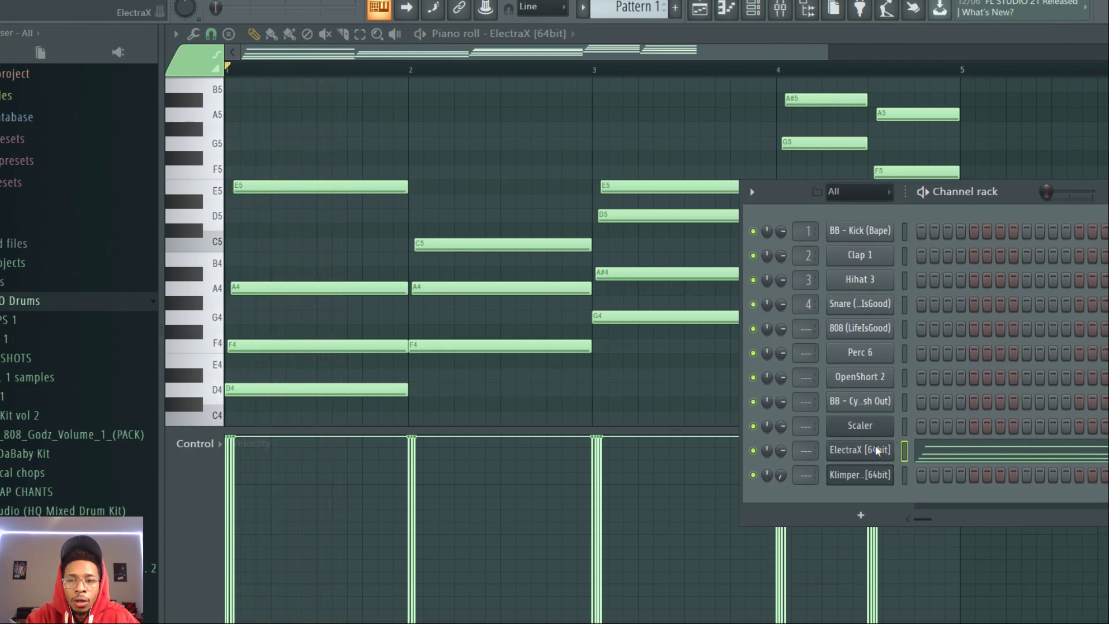
# Draw Klimper's bass line: lengthen the F note, then add C, G, C and B♭ notes under the chords
pyautogui.click(860, 474)
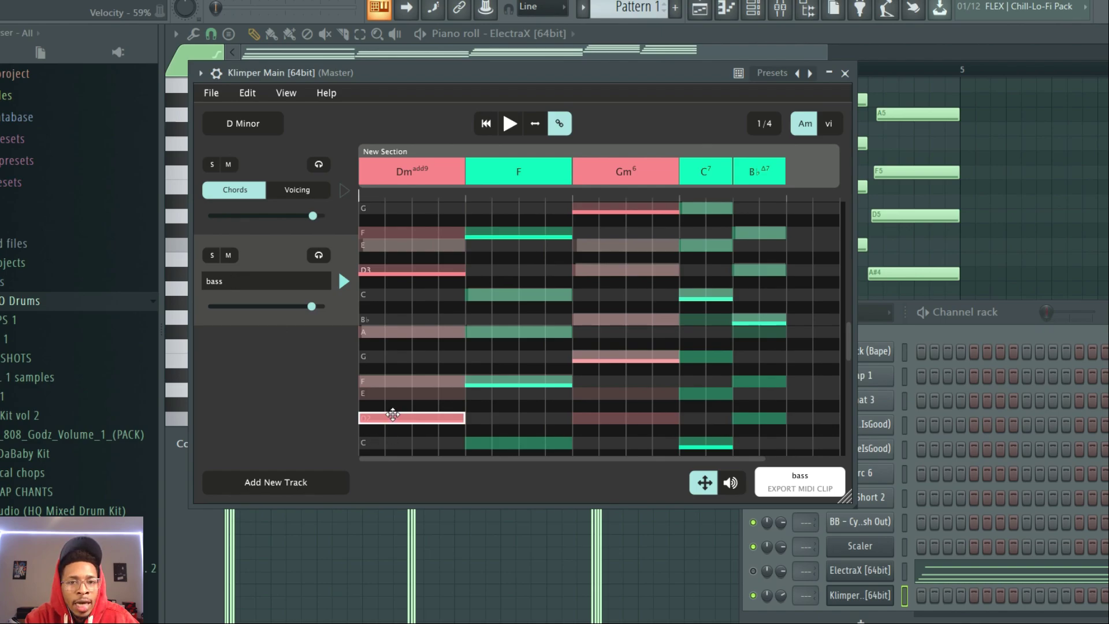
pyautogui.moveTo(394, 401); pyautogui.dragTo(393, 417)
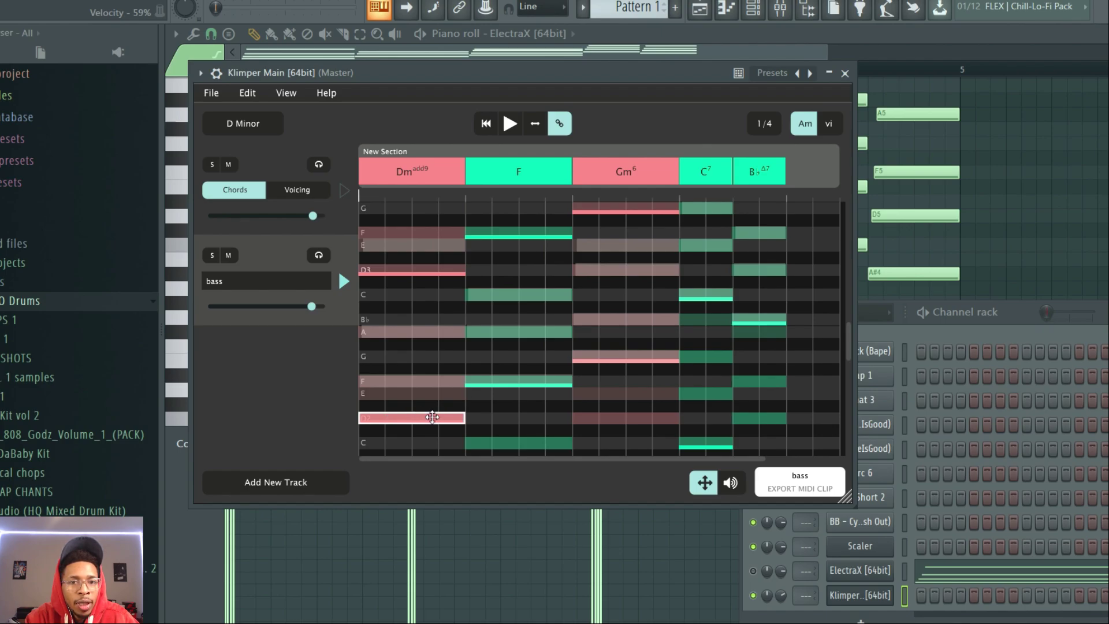
pyautogui.click(475, 376)
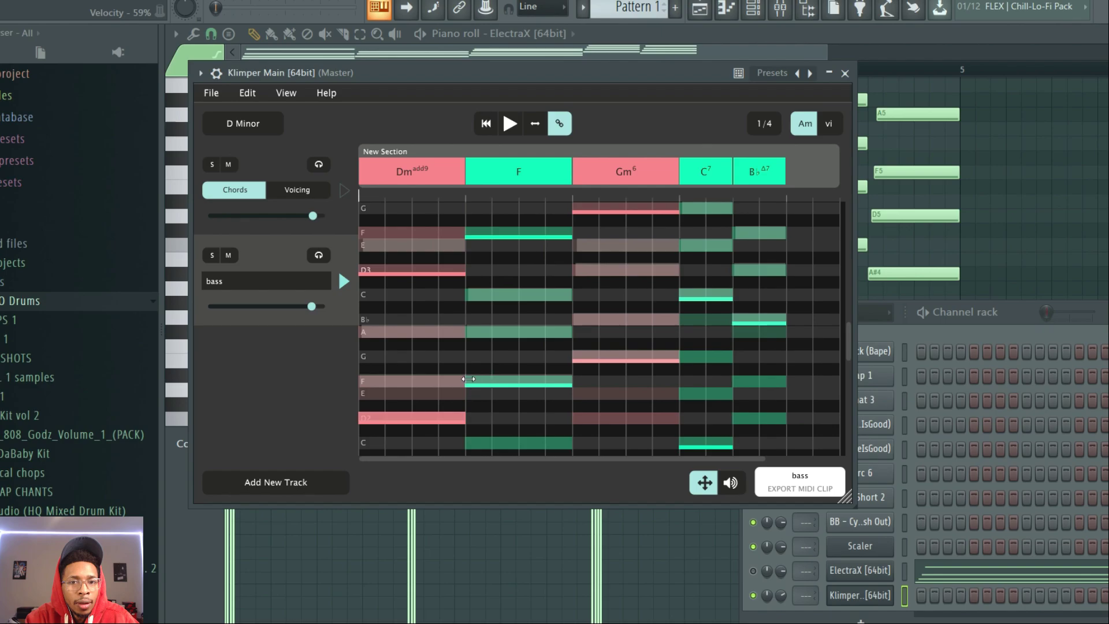
pyautogui.moveTo(491, 377); pyautogui.dragTo(527, 371)
pyautogui.moveTo(527, 293); pyautogui.dragTo(568, 292)
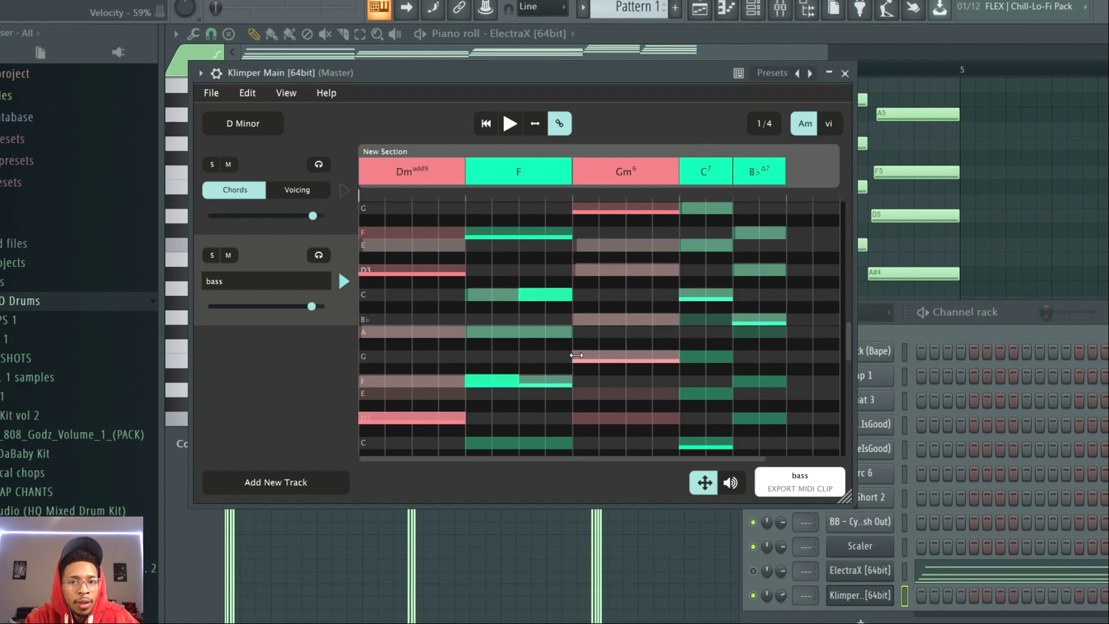
pyautogui.moveTo(580, 354); pyautogui.dragTo(673, 355)
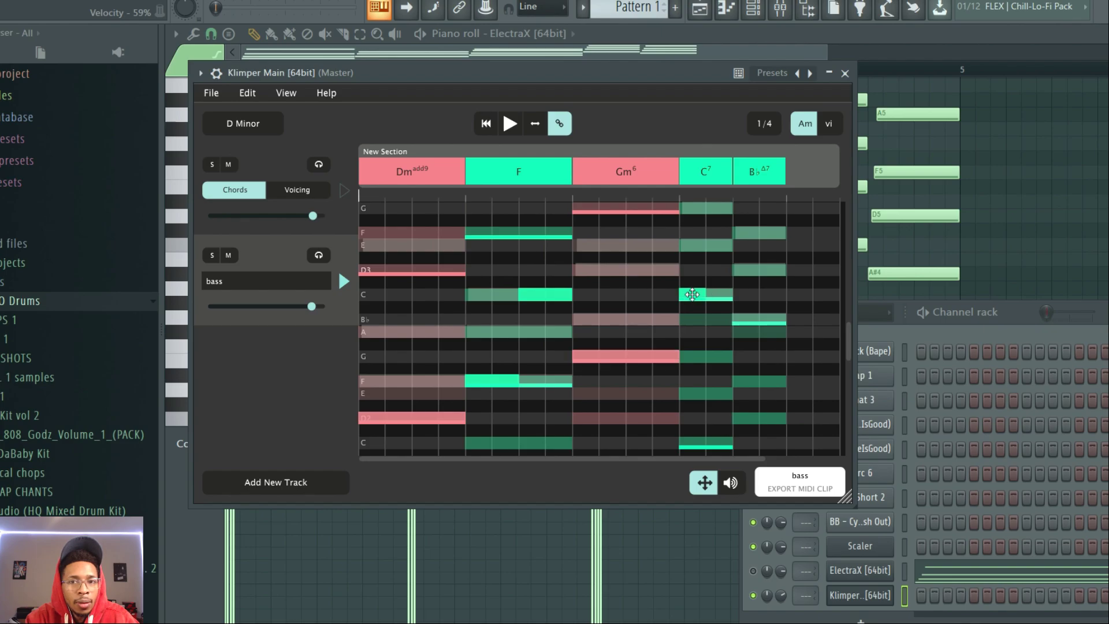
pyautogui.moveTo(691, 294); pyautogui.dragTo(730, 293)
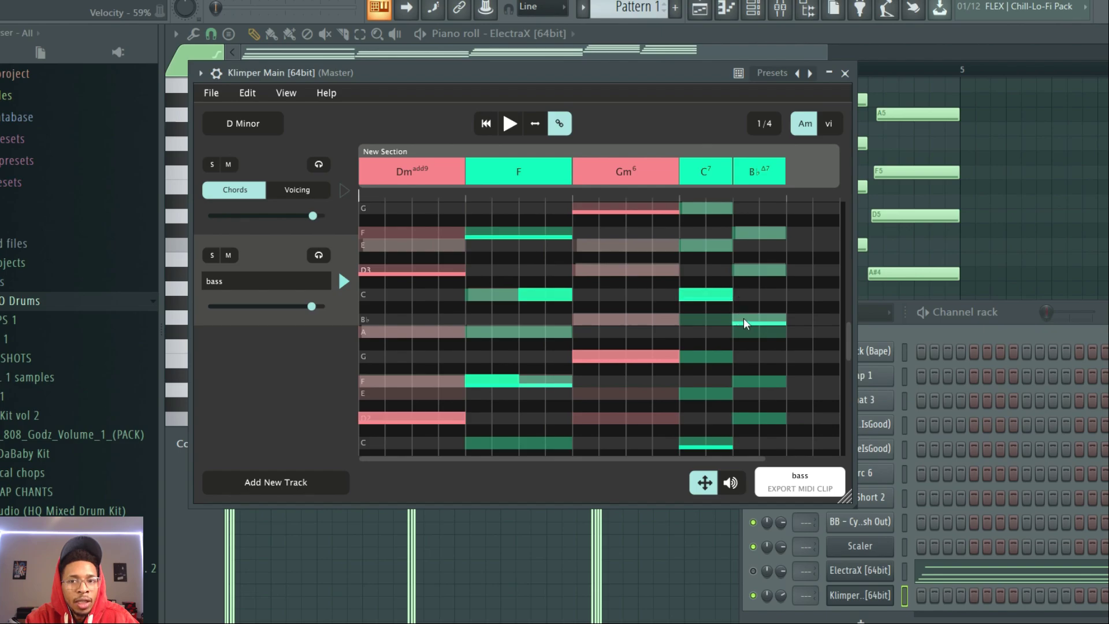
pyautogui.moveTo(743, 319); pyautogui.dragTo(781, 313)
pyautogui.click(791, 168)
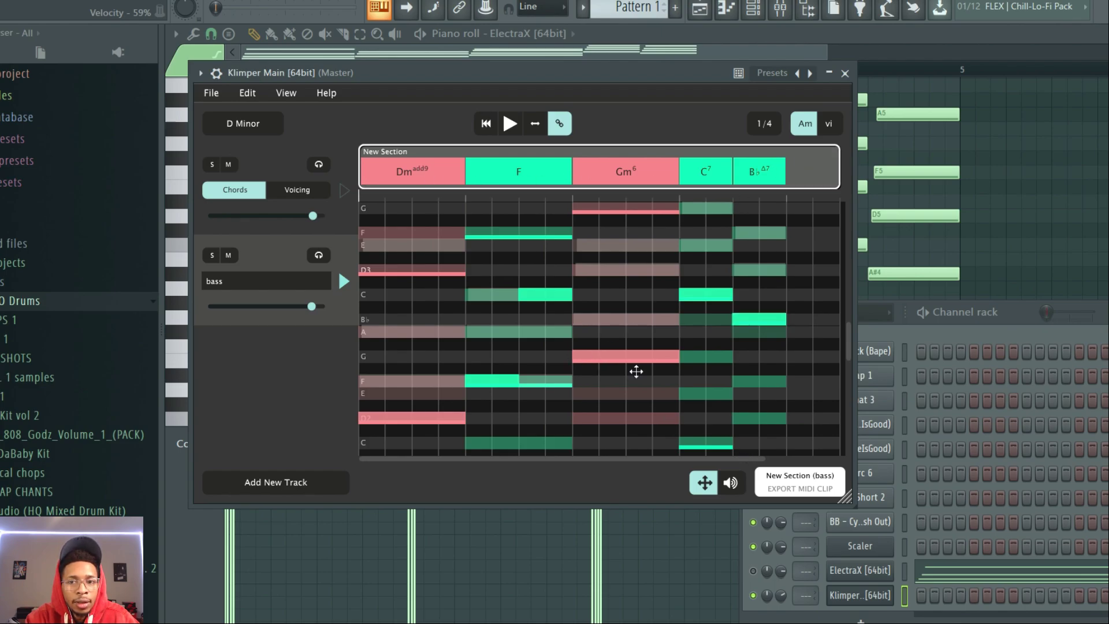
# Clone the ElectraX channel to create ElectraX #2
pyautogui.rightClick(844, 567)
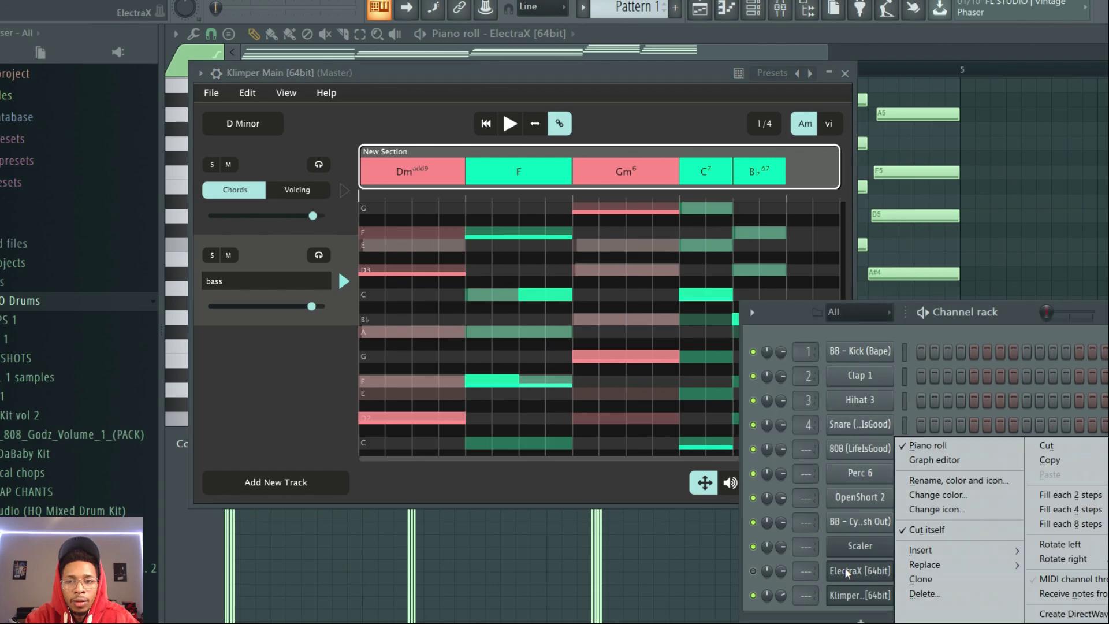
pyautogui.click(922, 580)
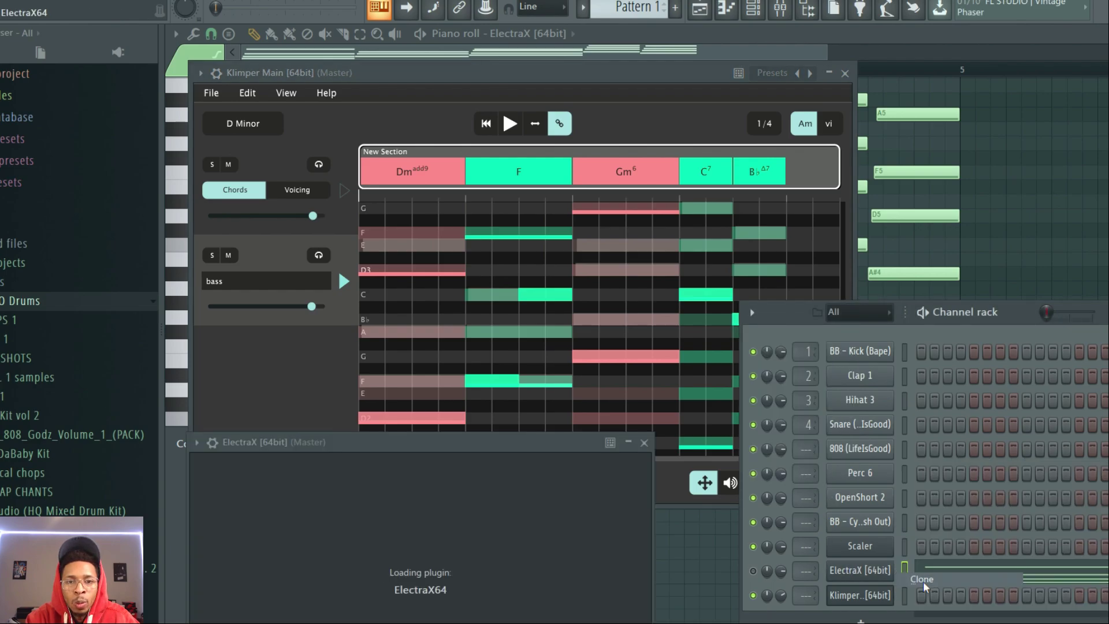
pyautogui.click(795, 403)
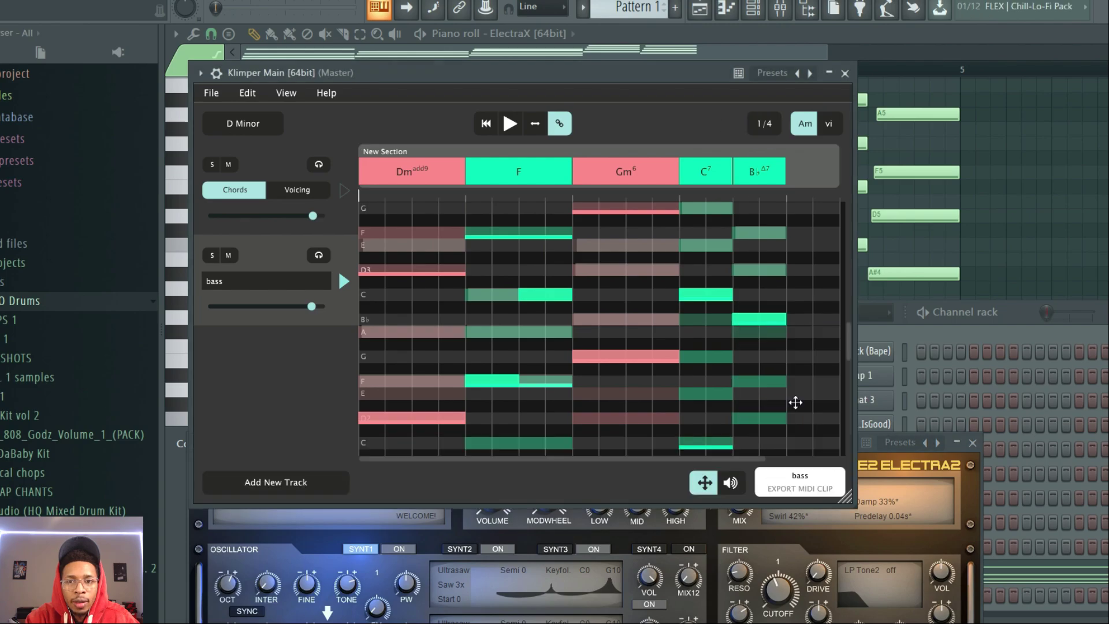
pyautogui.moveTo(991, 334); pyautogui.dragTo(1104, 139)
# Export the Klimper bass line onto ElectraX #2 and shift its notes one octave
pyautogui.moveTo(797, 485); pyautogui.dragTo(948, 418)
pyautogui.scroll(-4, 818, 295)
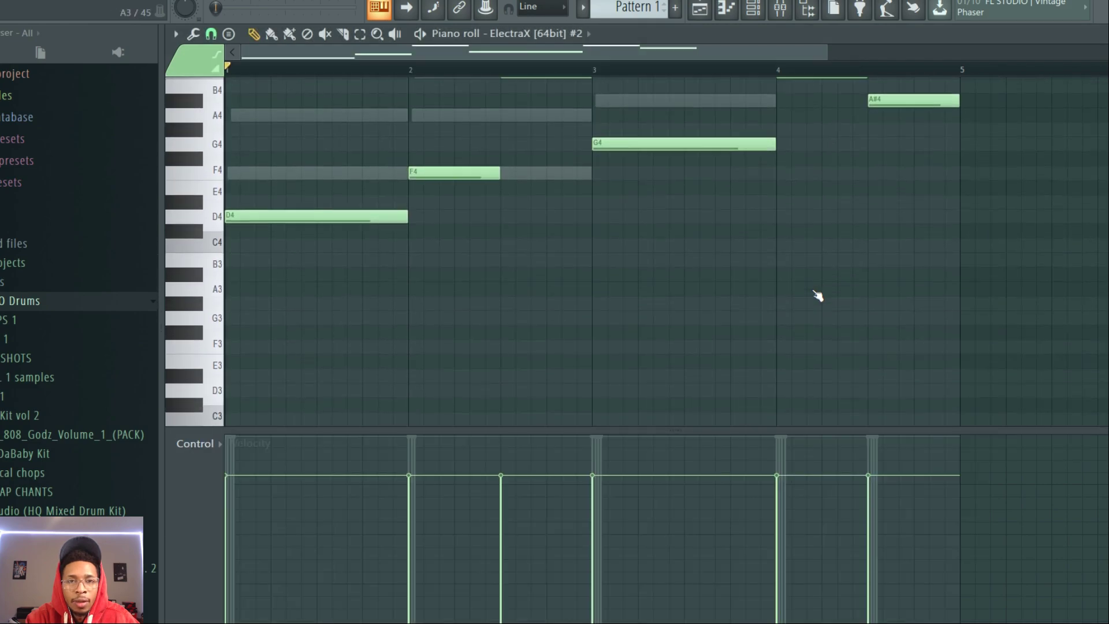
pyautogui.hotkey('ctrl', 'Down')
pyautogui.hotkey('ctrl', 'Down')
pyautogui.hotkey('ctrl', 'Up')
pyautogui.scroll(-2, 818, 296)
pyautogui.press('F6')
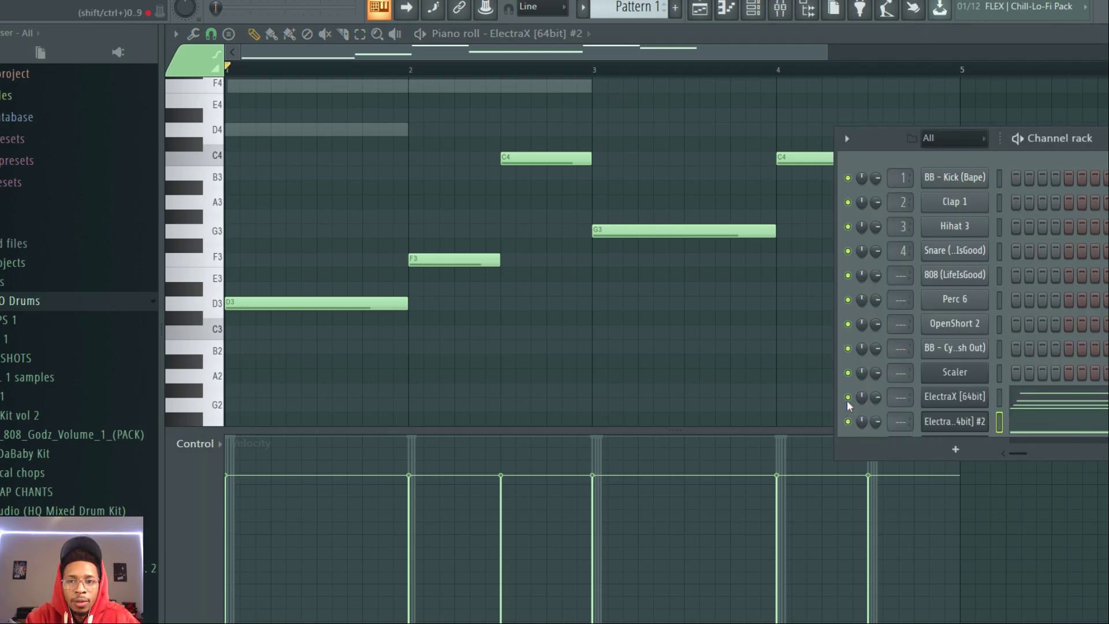
# Load the Bass - Slat patch on the ElectraX #2 synth
pyautogui.click(941, 417)
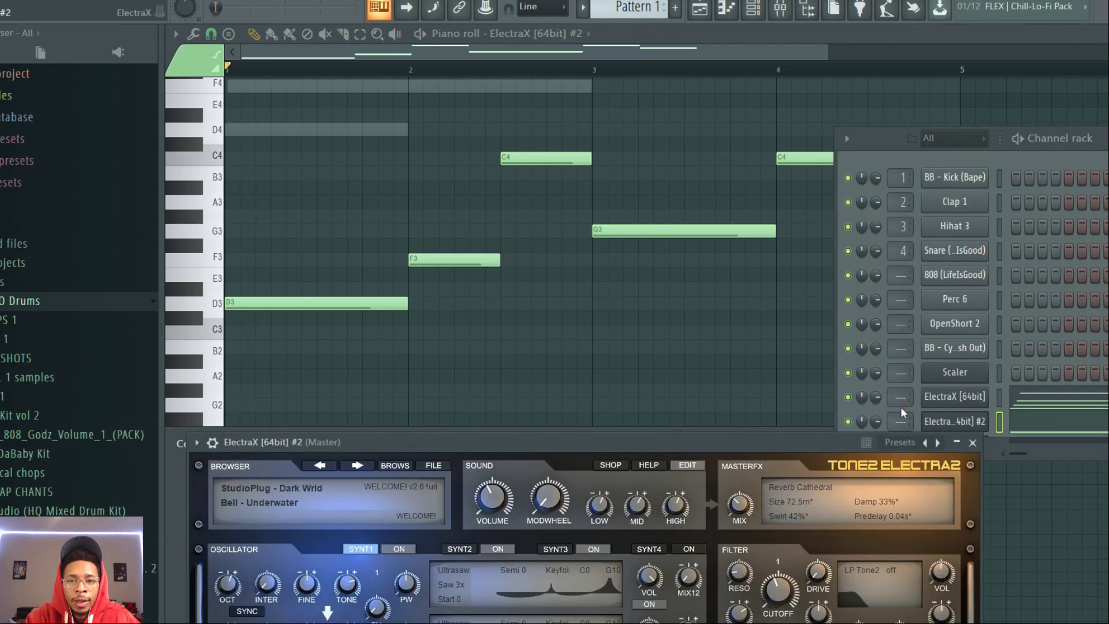
pyautogui.moveTo(633, 434); pyautogui.dragTo(676, 129)
pyautogui.click(438, 160)
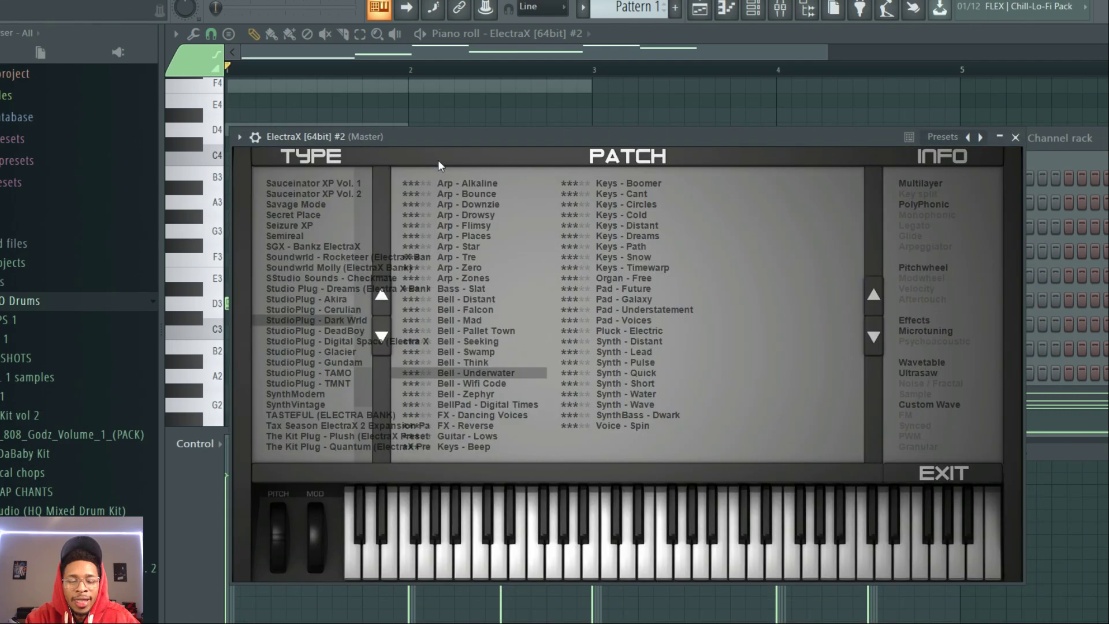
pyautogui.click(466, 289)
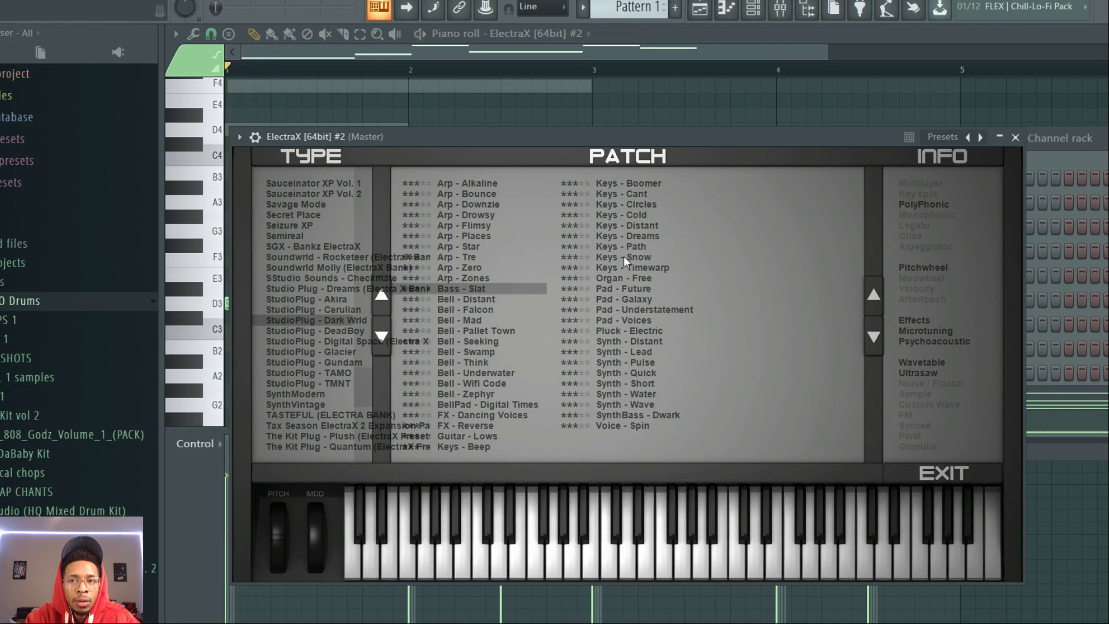
# Mute the Klimper and original ElectraX channels in the Channel rack
pyautogui.click(1035, 157)
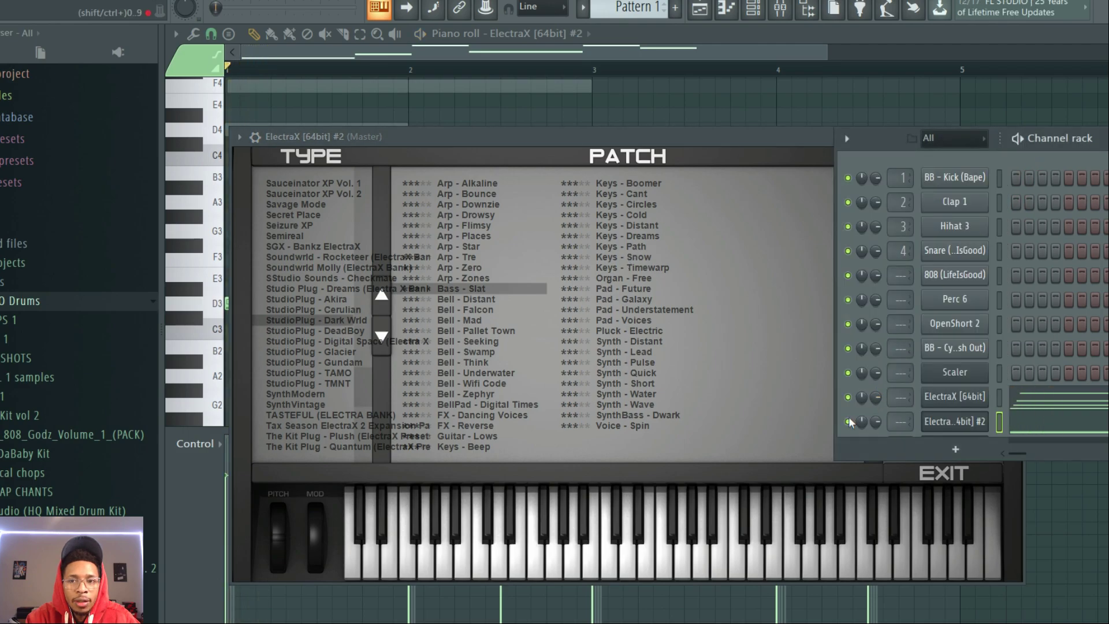
pyautogui.scroll(-1, 865, 415)
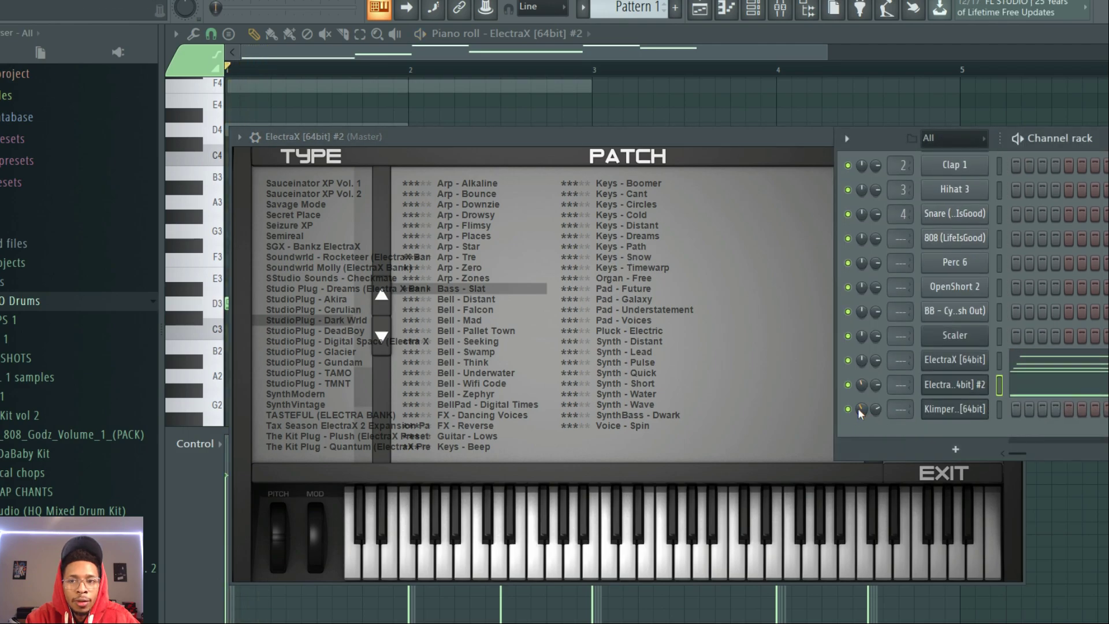
pyautogui.click(847, 409)
pyautogui.click(848, 361)
# Turn Klimper's bass and Chords track volumes down to minimum
pyautogui.click(970, 409)
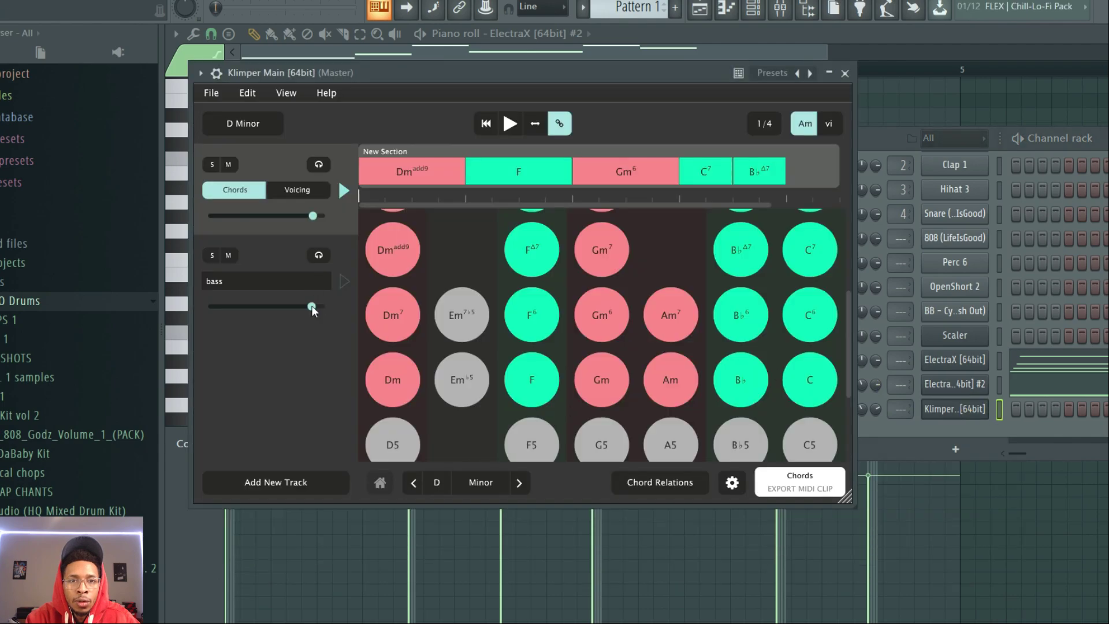
pyautogui.moveTo(312, 307); pyautogui.dragTo(132, 322)
pyautogui.moveTo(312, 215); pyautogui.dragTo(200, 250)
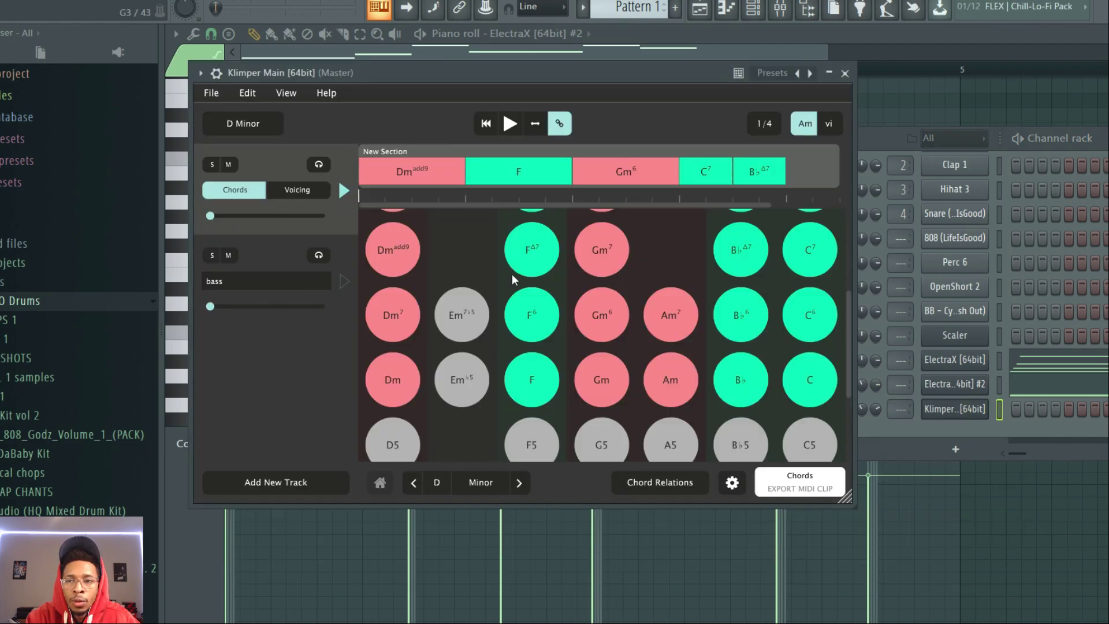
# Delete the stray G#2 note and raise all ElectraX #2 notes two octaves, starting on D5
pyautogui.click(1035, 388)
pyautogui.click(1037, 391)
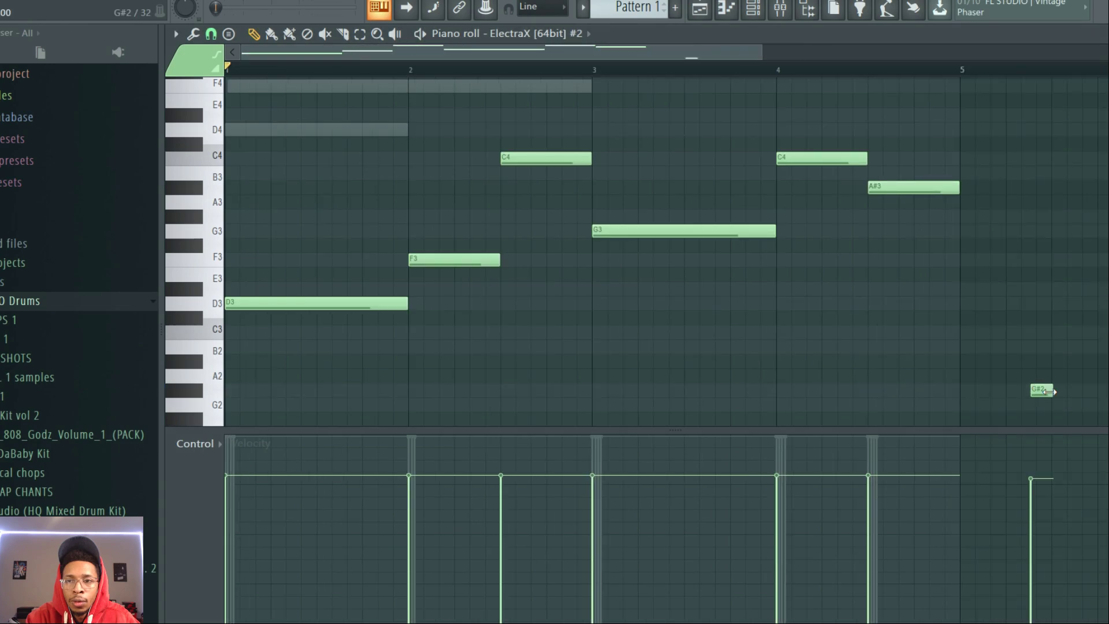
pyautogui.rightClick(1043, 391)
pyautogui.click(215, 306)
pyautogui.hotkey('ctrl', 'Up')
pyautogui.click(213, 130)
pyautogui.scroll(5, 215, 134)
pyautogui.hotkey('ctrl', 'Up')
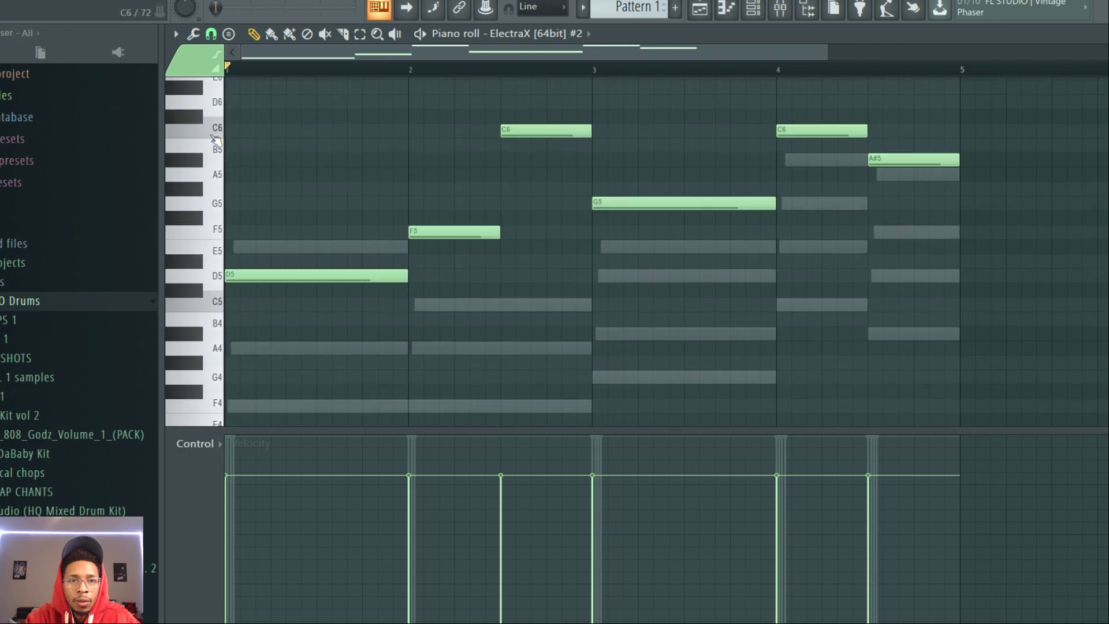
pyautogui.click(207, 275)
pyautogui.press('space')
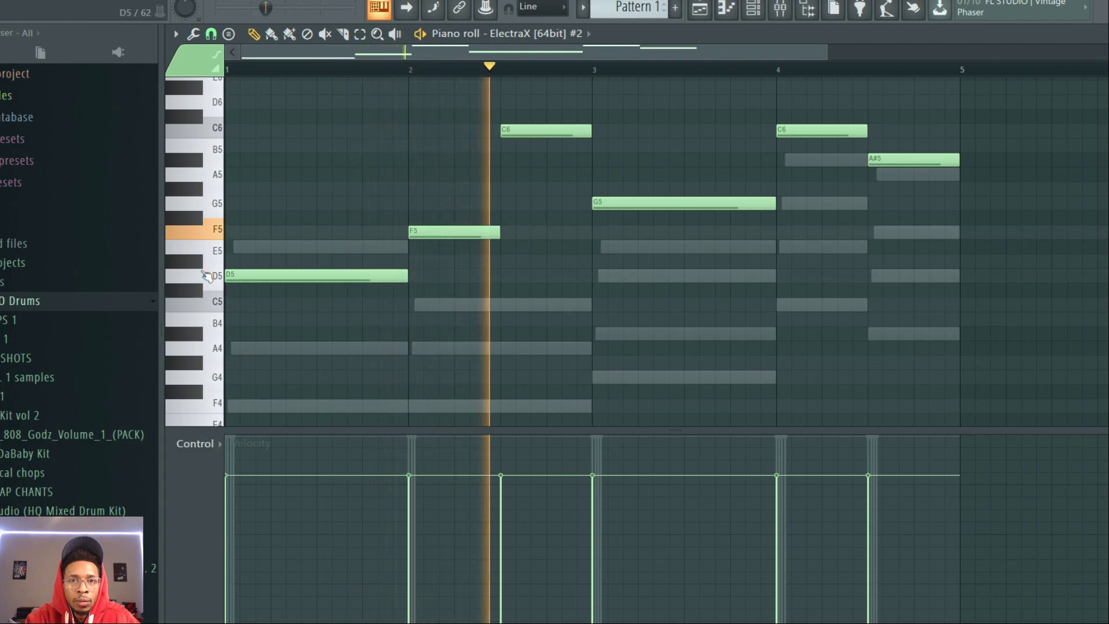
pyautogui.press('space')
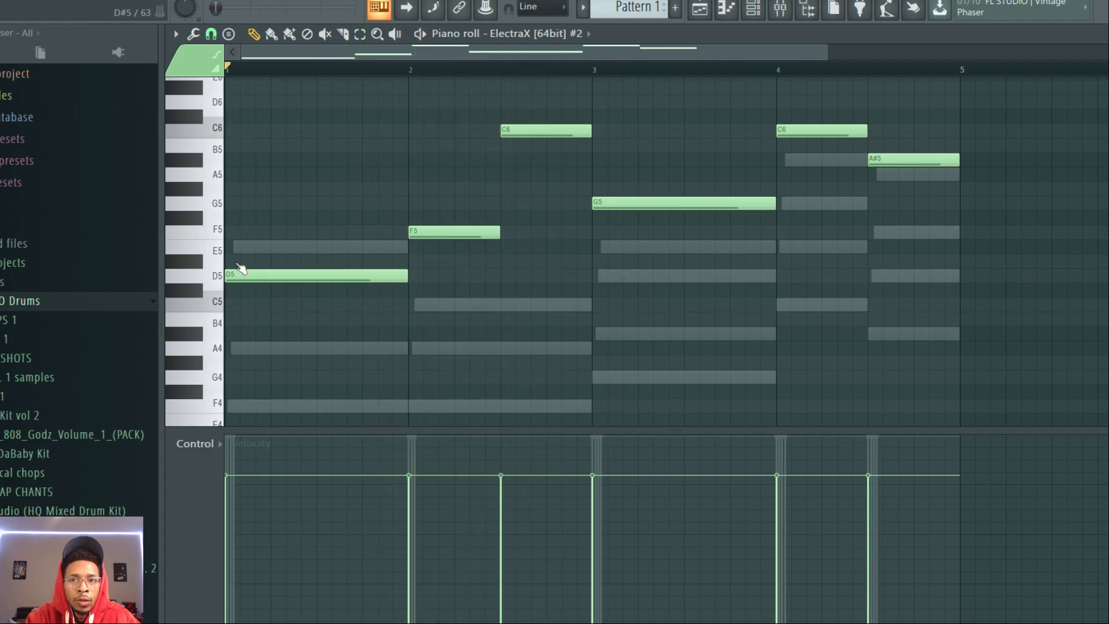
# Drop the C6, C6, A#5, F5 and G5 notes an octave to get D5, F4, C5, G4, C5, A♯4
pyautogui.moveTo(448, 110); pyautogui.dragTo(921, 170)
pyautogui.hotkey('ctrl', 'Down')
pyautogui.press('space')
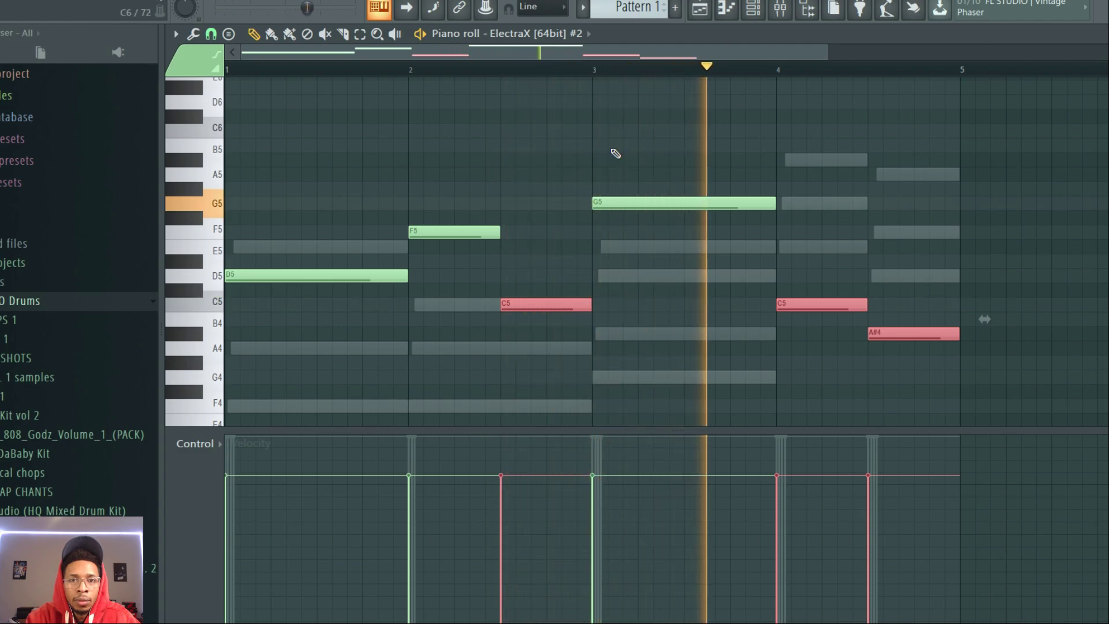
pyautogui.click(457, 190)
pyautogui.moveTo(454, 184); pyautogui.dragTo(687, 241)
pyautogui.hotkey('ctrl', 'Down')
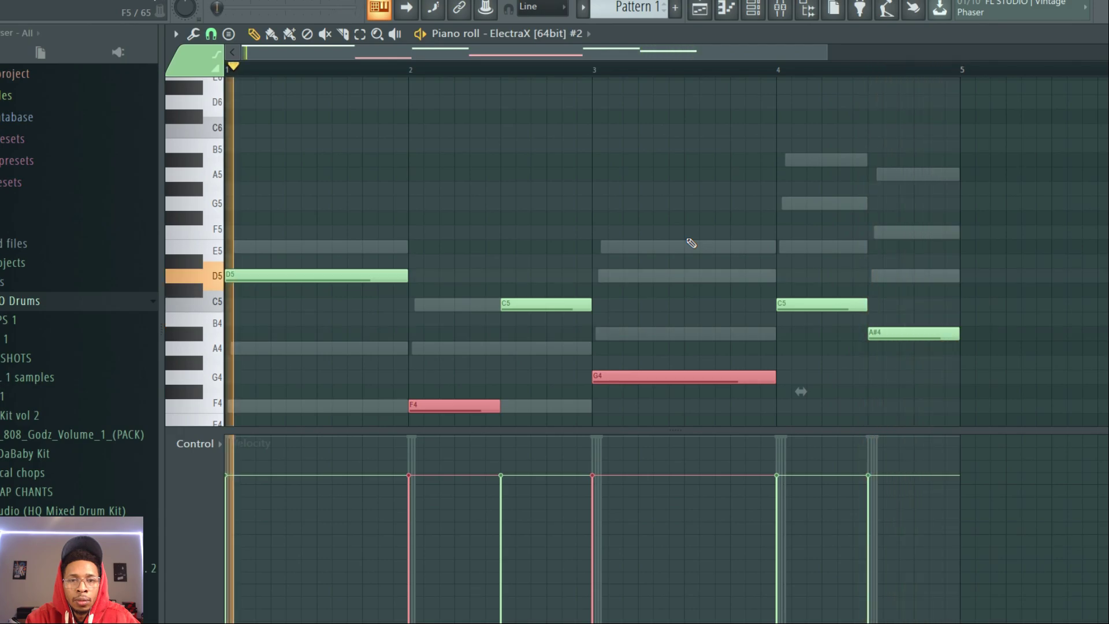
pyautogui.press('F6')
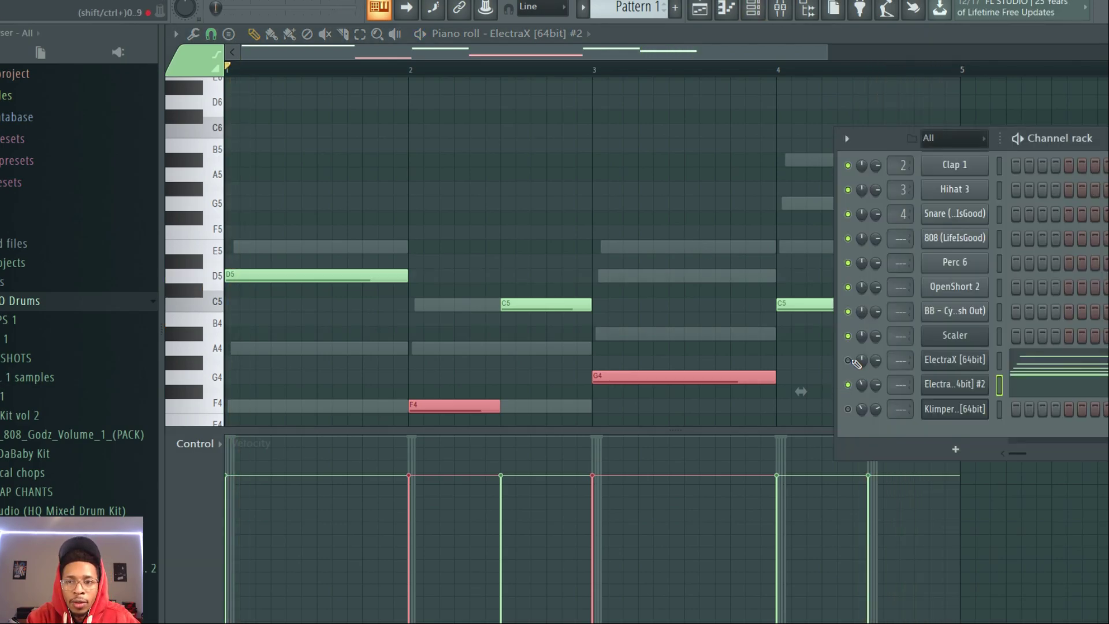
# Switch ElectraX #2 to the StudioPlug - DeadBoy Bass - Distort patch
pyautogui.press('space')
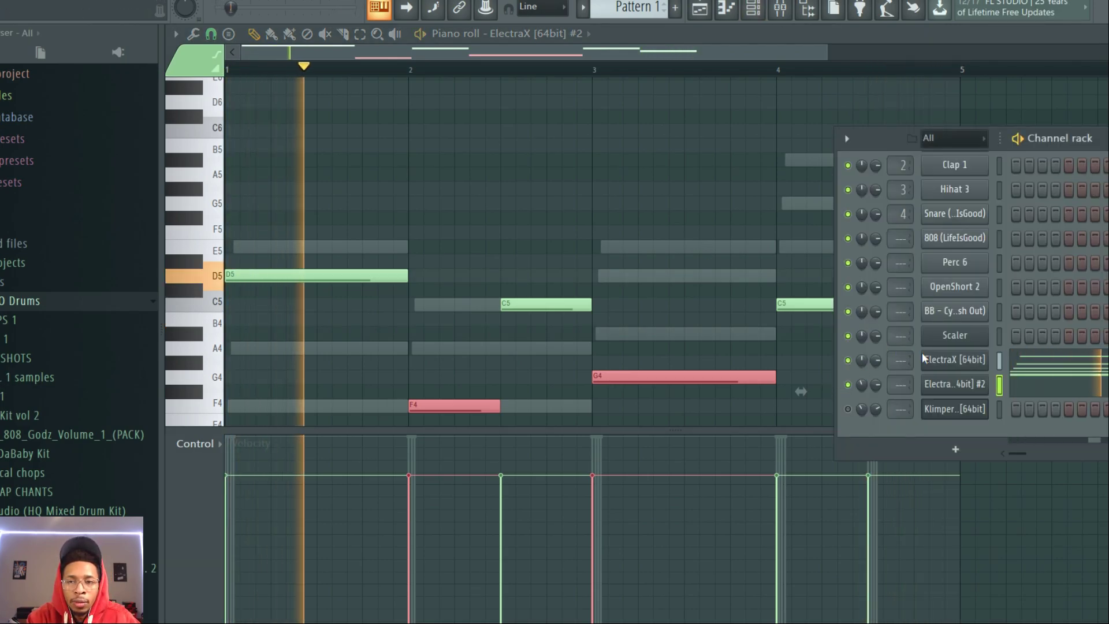
pyautogui.click(958, 385)
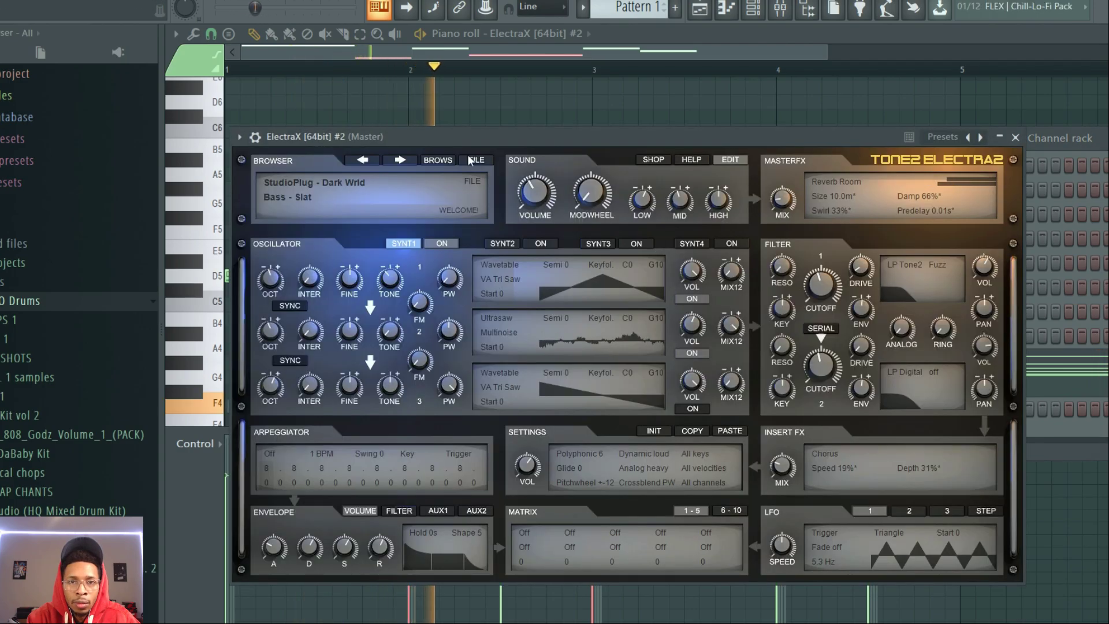
pyautogui.click(442, 161)
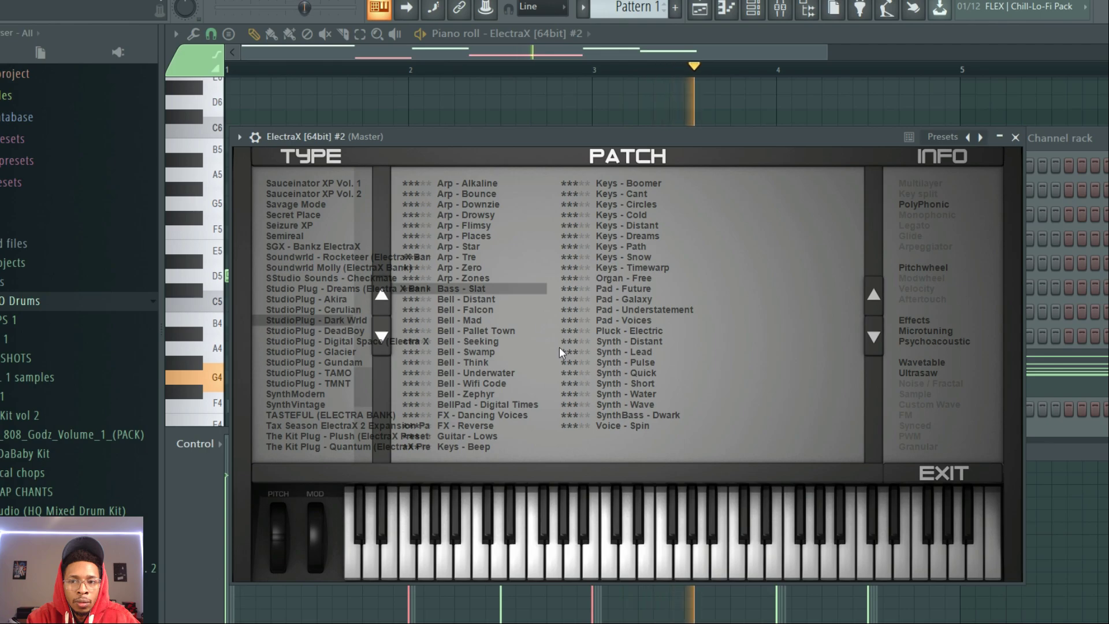
pyautogui.click(1055, 424)
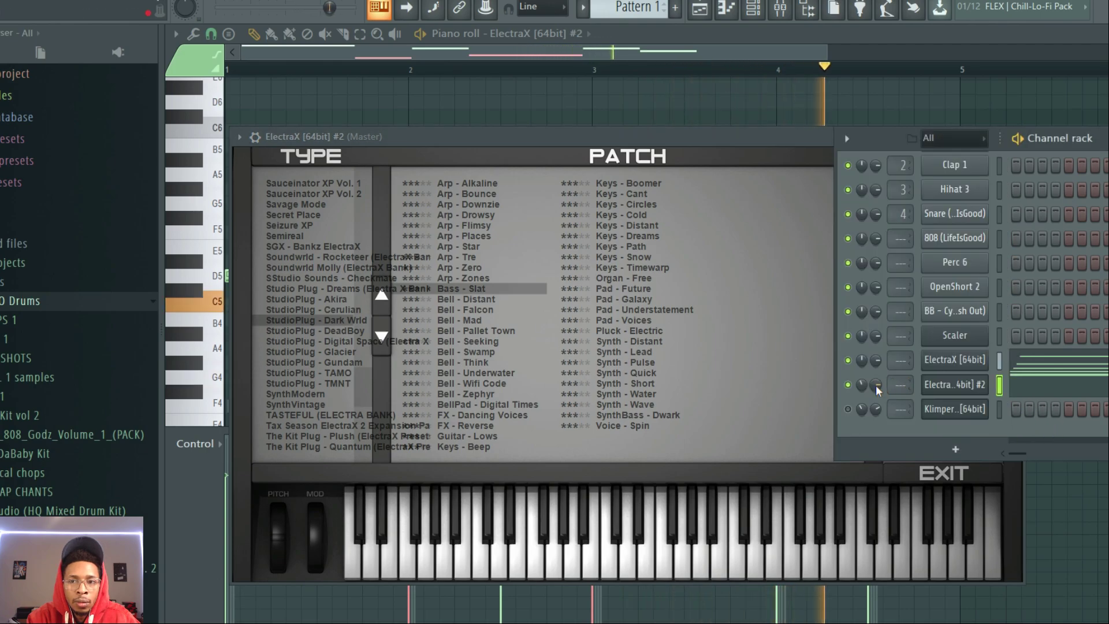
pyautogui.click(318, 374)
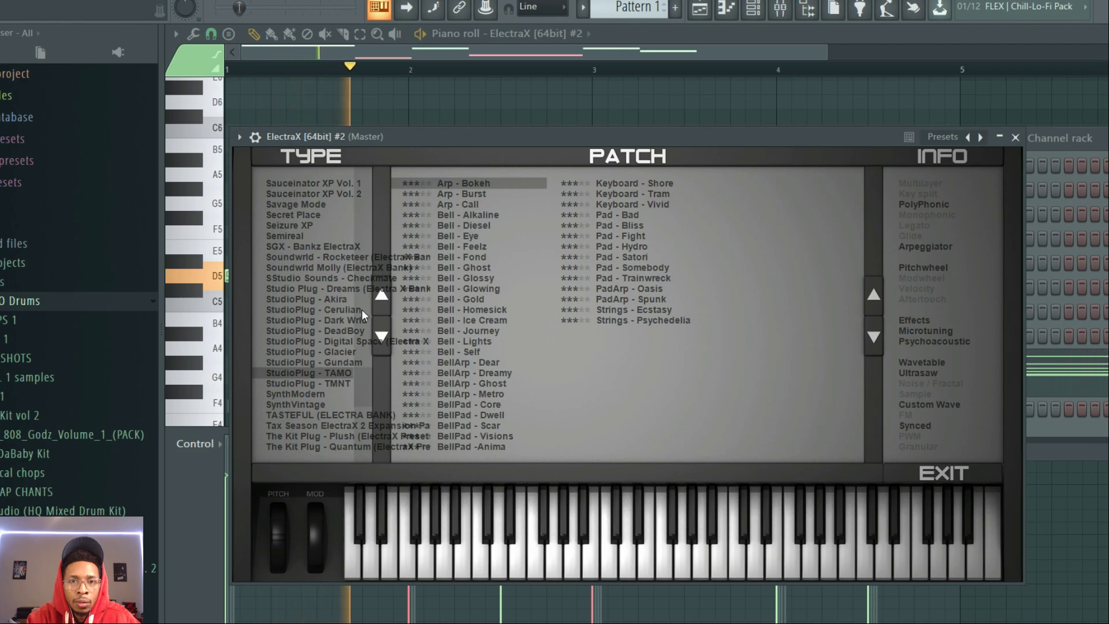
pyautogui.click(307, 342)
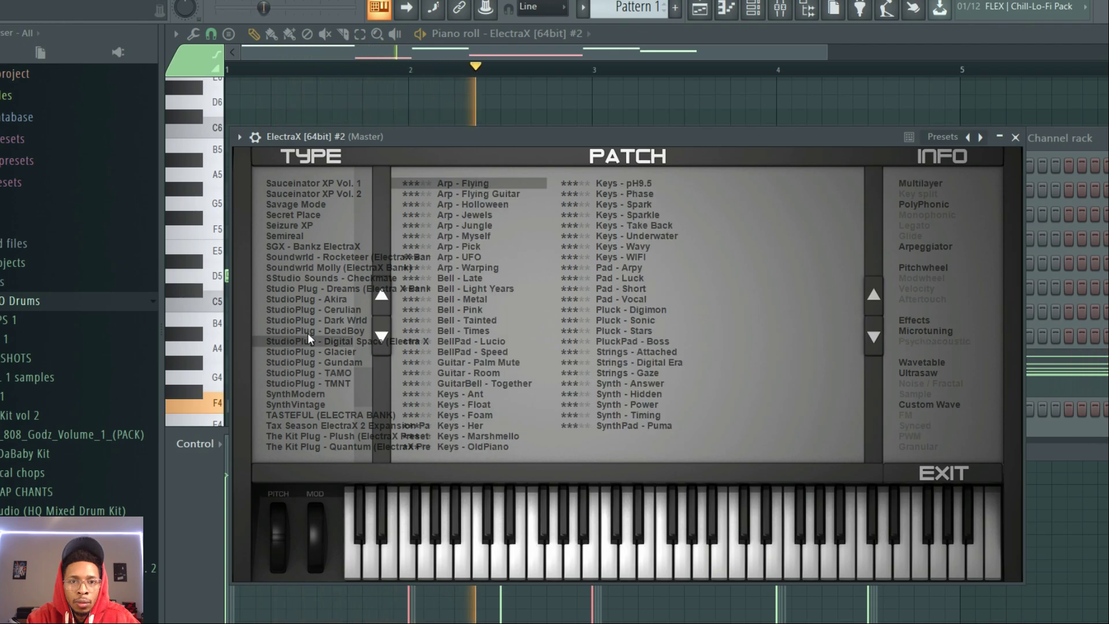
pyautogui.click(307, 333)
pyautogui.click(486, 288)
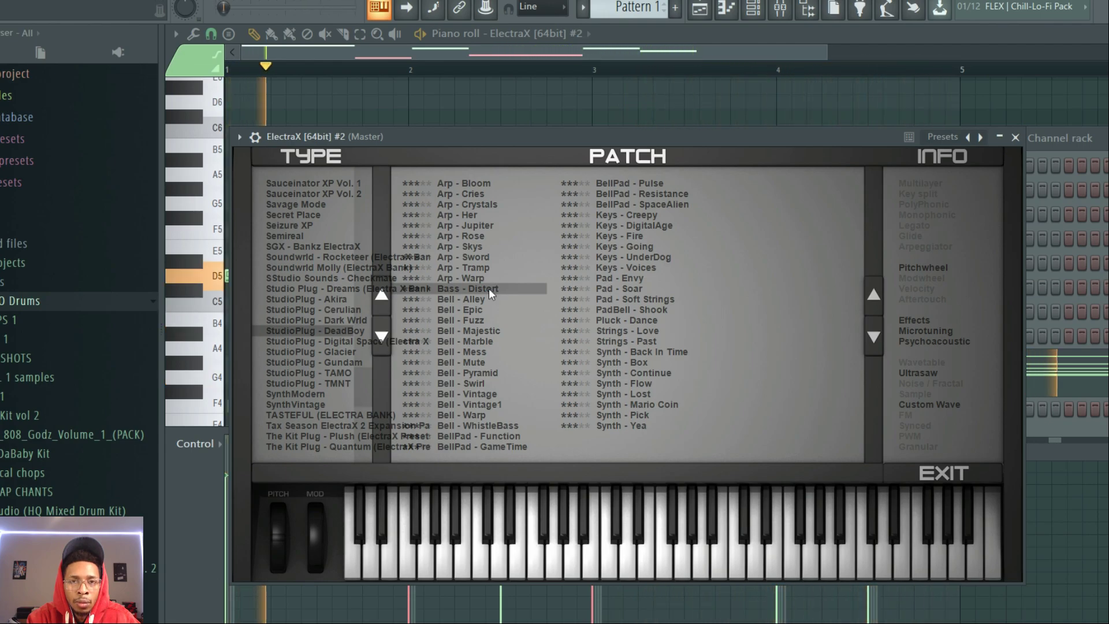
# Move the bar-2 C5 note down to A4 in the ElectraX #2 piano roll
pyautogui.click(1040, 432)
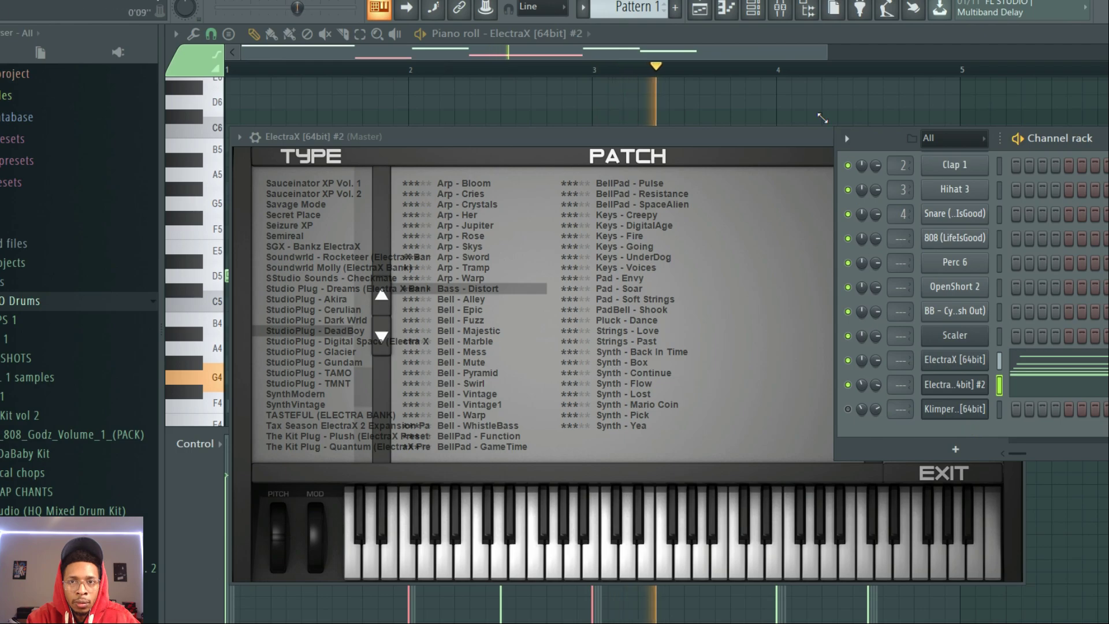
pyautogui.click(790, 49)
pyautogui.moveTo(538, 305); pyautogui.dragTo(539, 332)
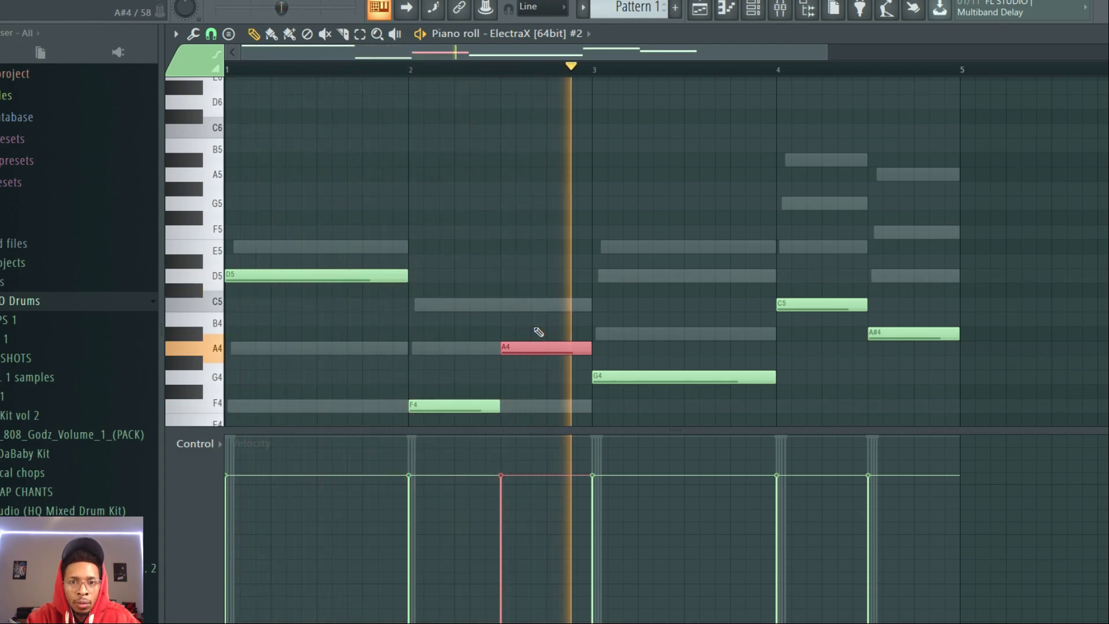
pyautogui.press('space')
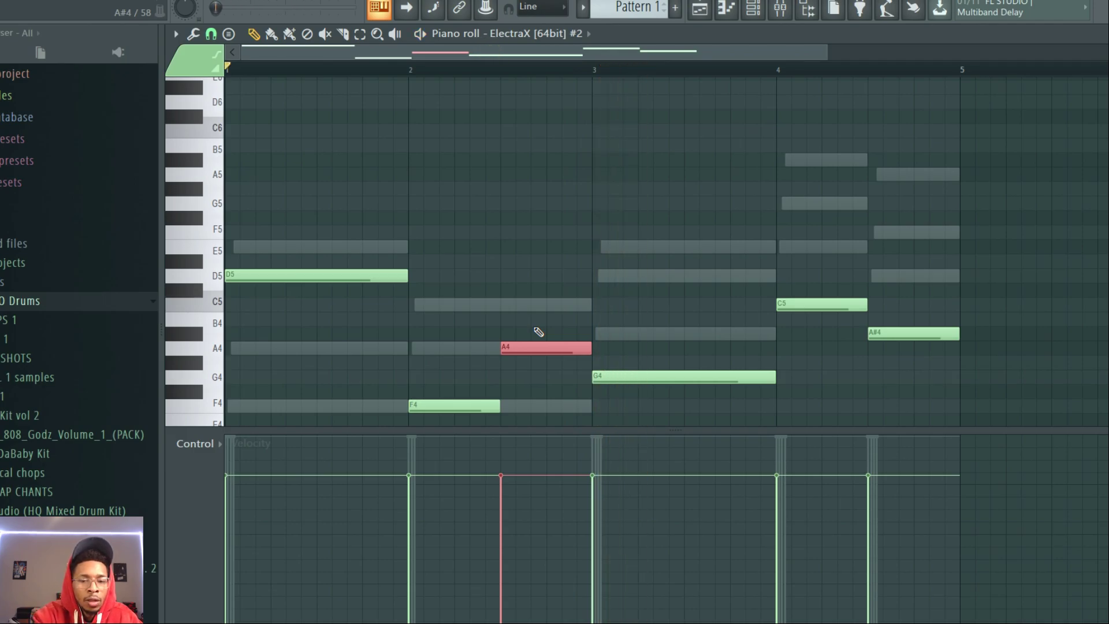
pyautogui.press('F6')
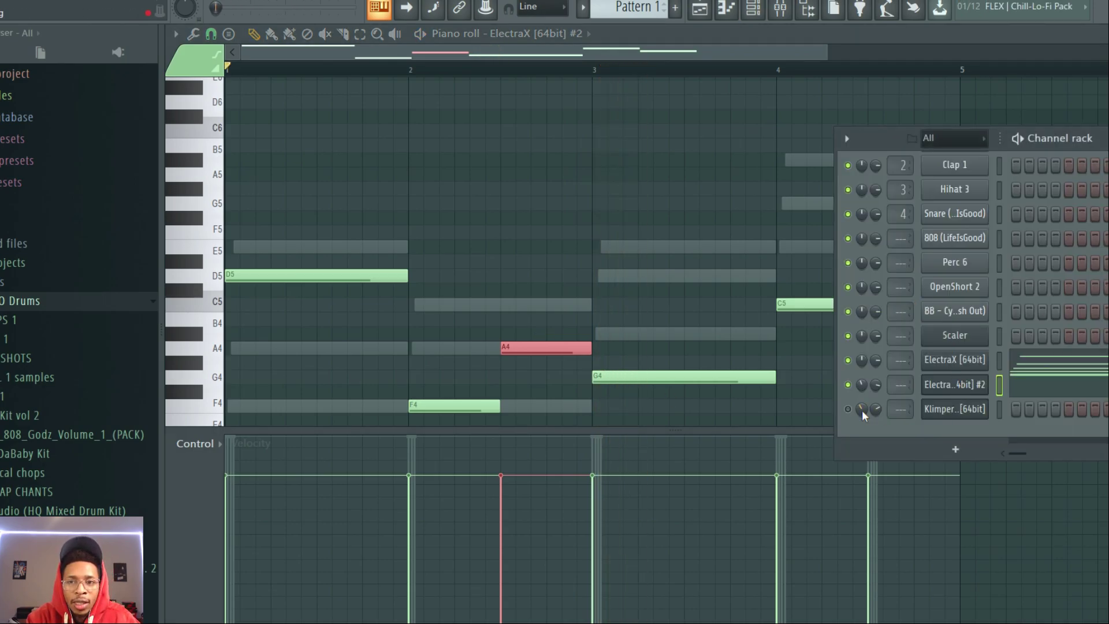
# Add a third Klimper track named melody and open its note lane
pyautogui.click(947, 409)
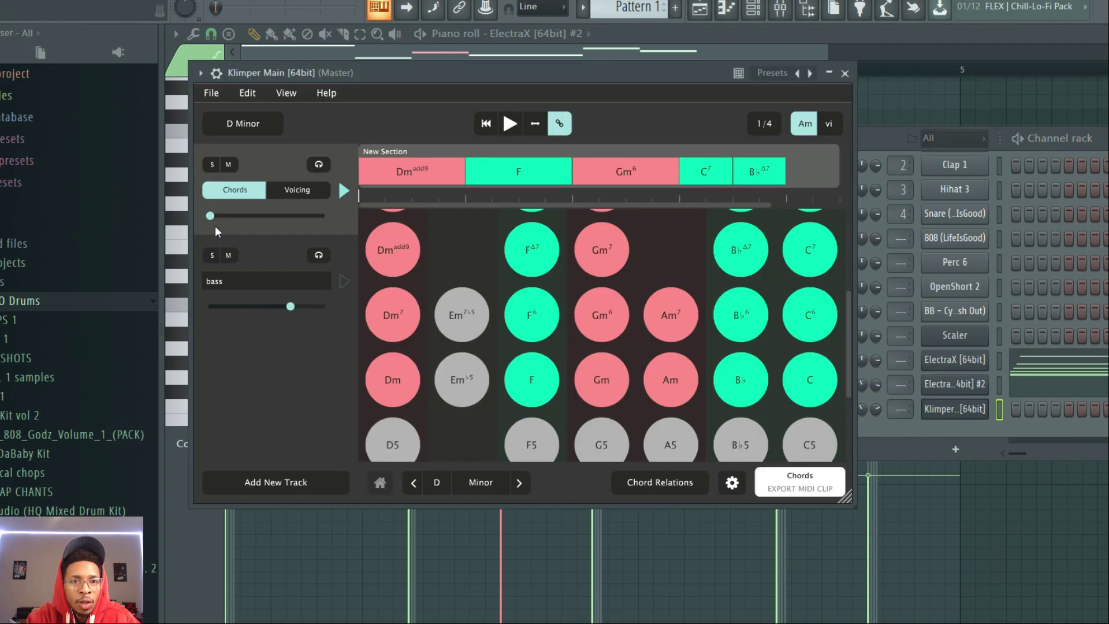
pyautogui.click(287, 488)
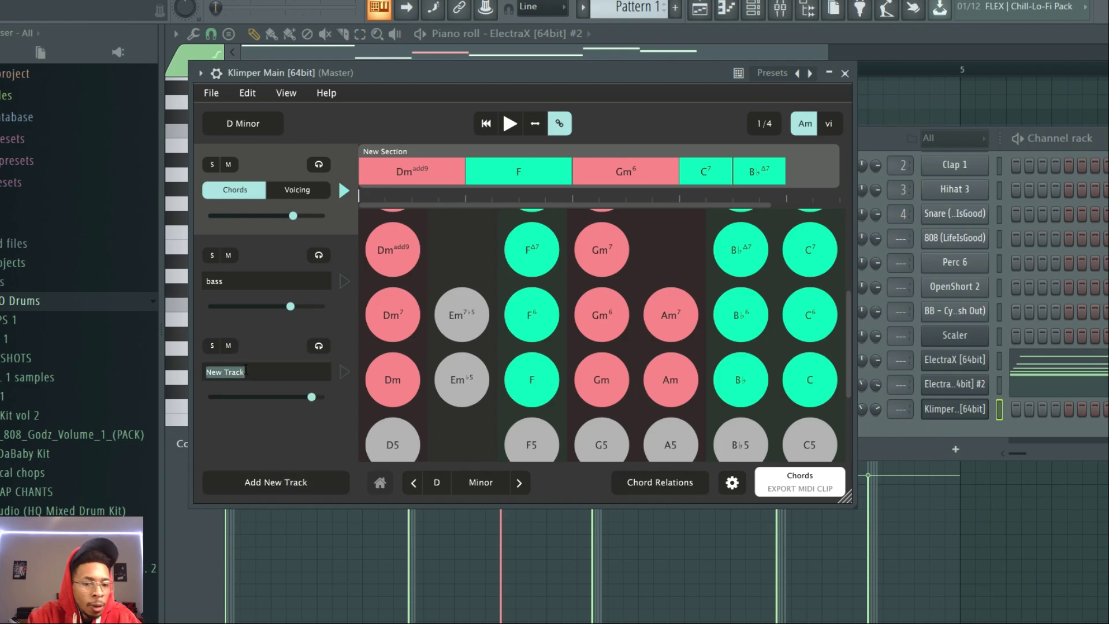
pyautogui.write('melody')
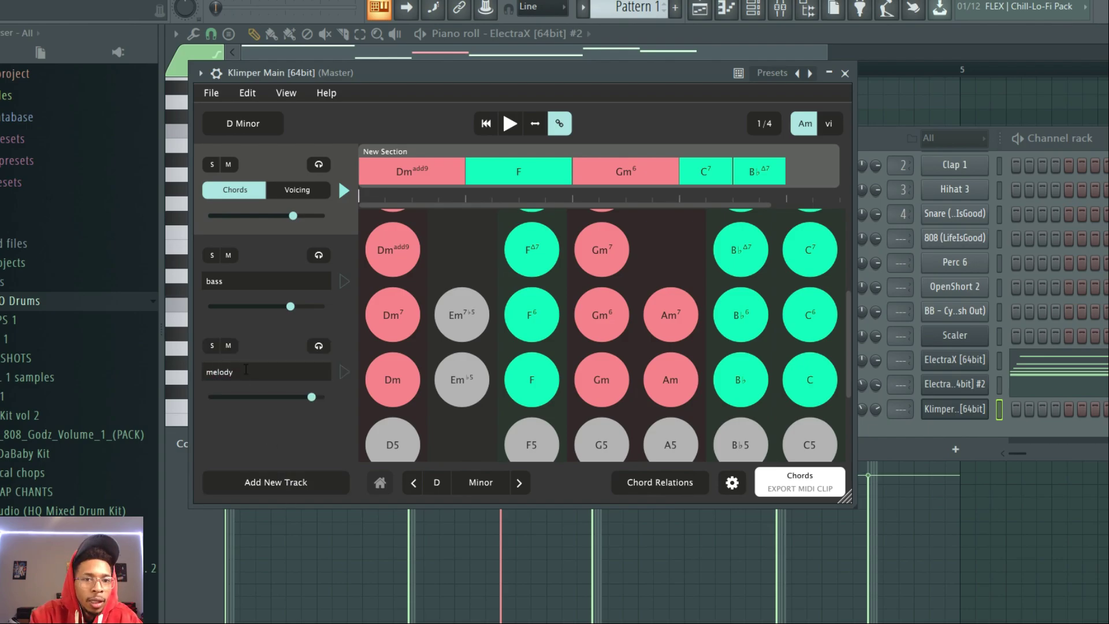
pyautogui.click(264, 368)
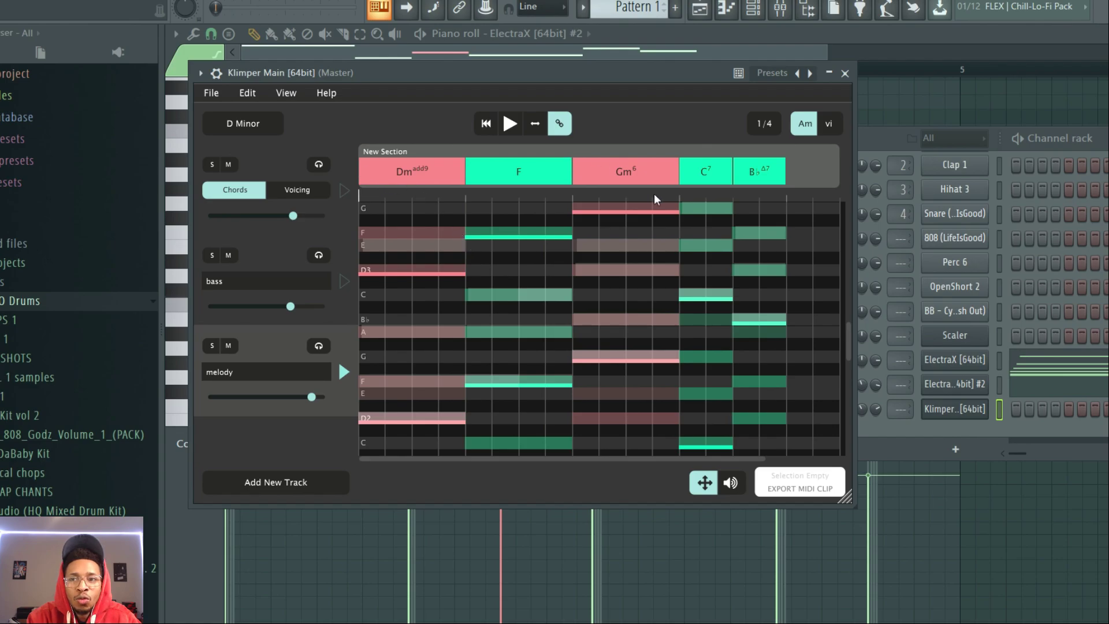
# Clear the existing notes from both the ElectraX and ElectraX #2 channels
pyautogui.rightClick(955, 362)
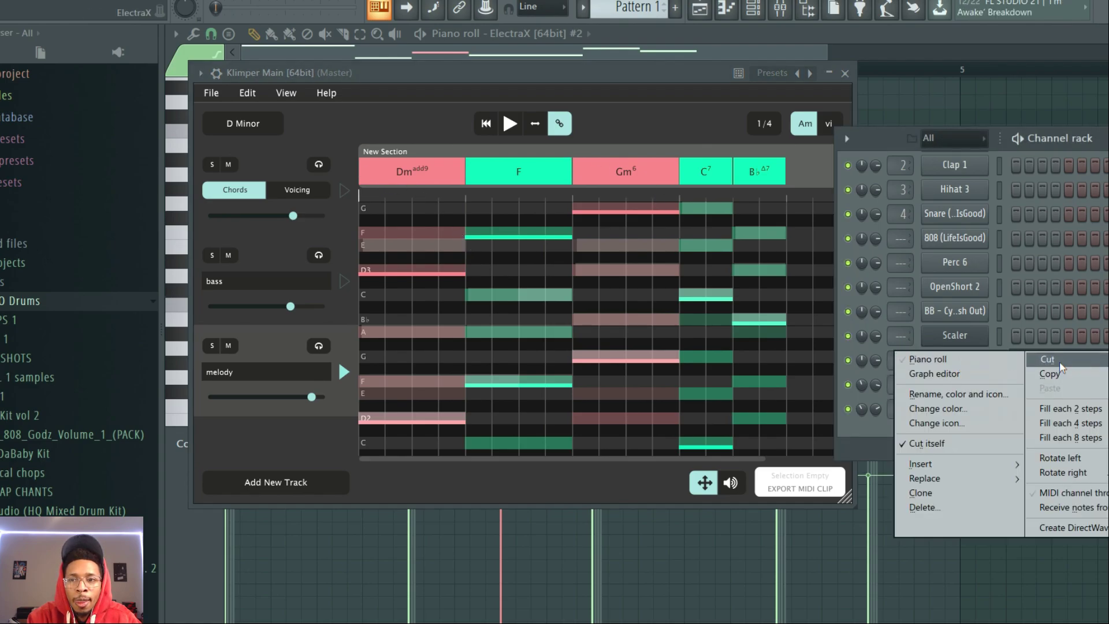
pyautogui.click(1056, 364)
pyautogui.rightClick(957, 382)
pyautogui.click(1059, 384)
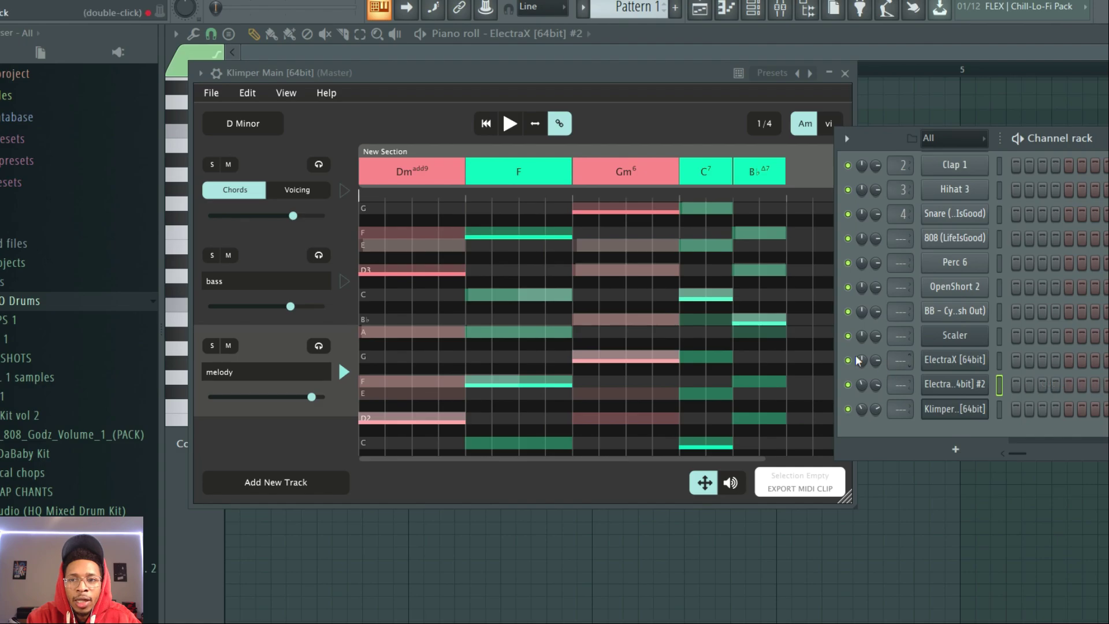
# Change Klimper's key from D minor to C minor
pyautogui.click(264, 128)
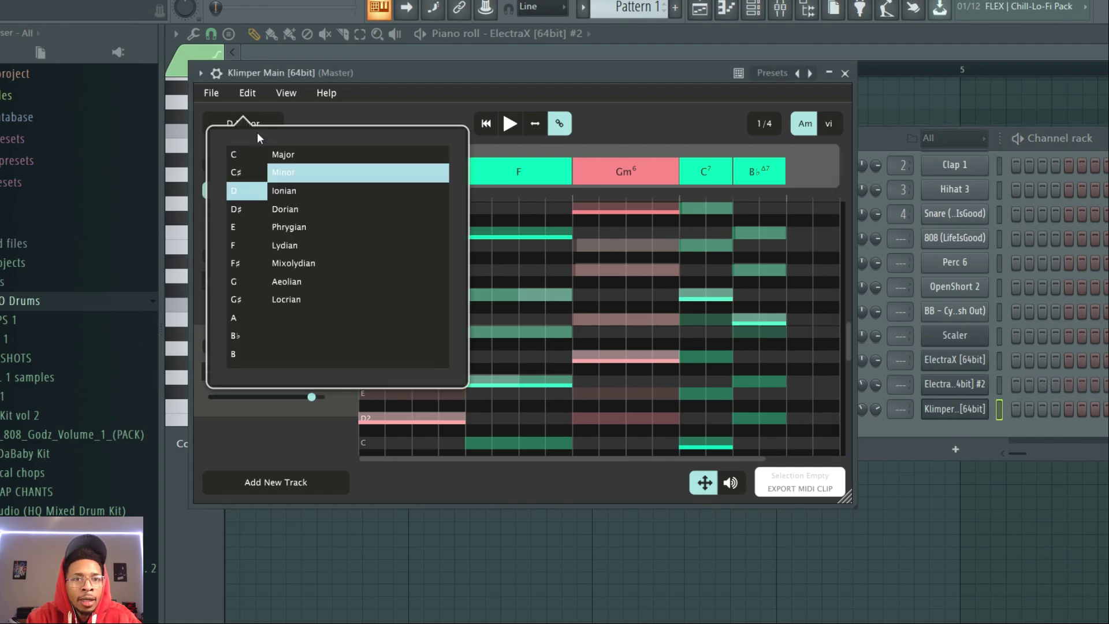
pyautogui.click(244, 157)
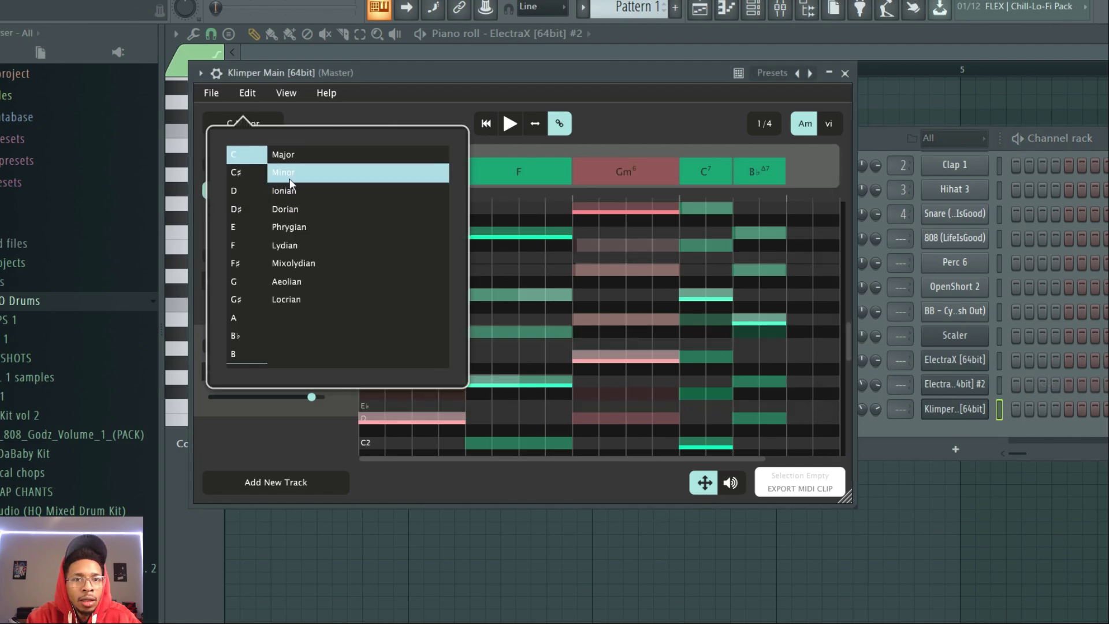
pyautogui.click(646, 121)
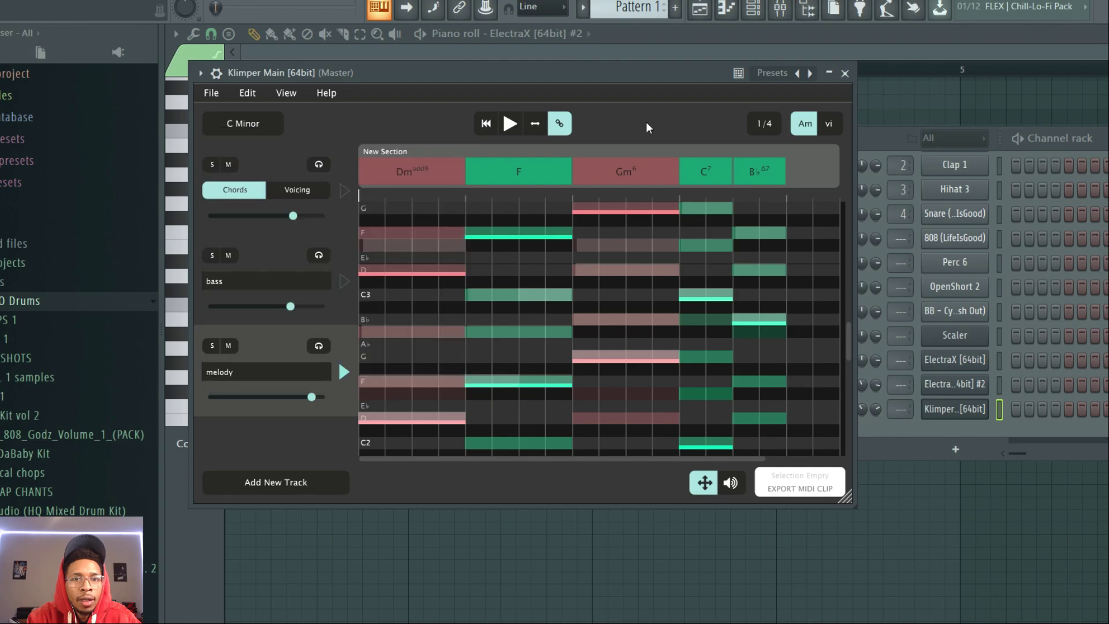
# Compare Cm7 and Cm, then place Cm as the first chord of the section
pyautogui.click(256, 167)
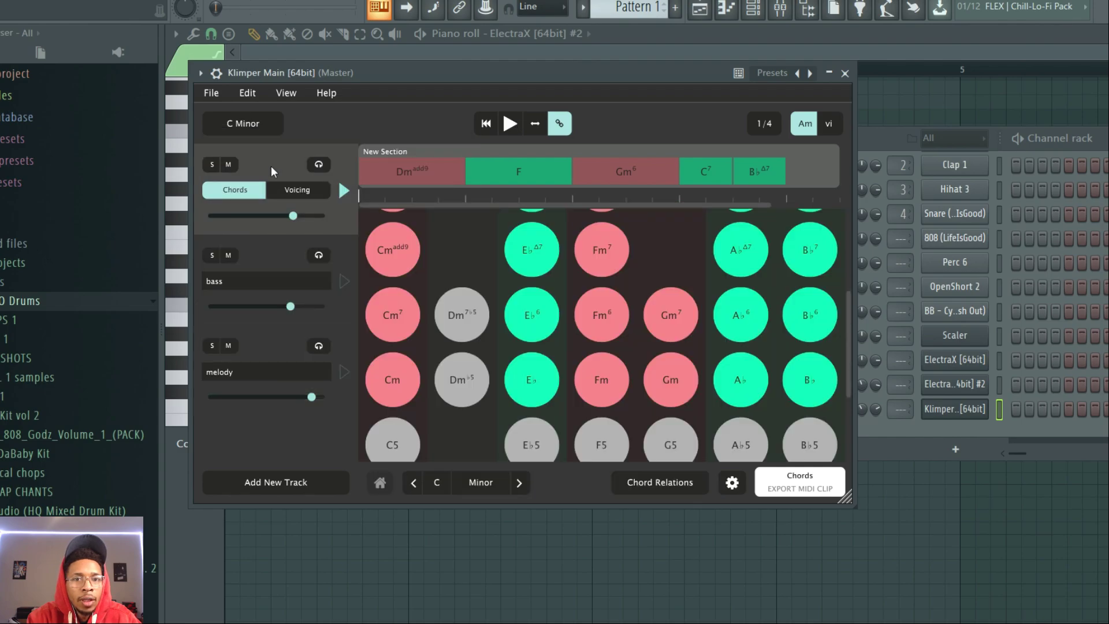
pyautogui.scroll(3, 412, 293)
pyautogui.scroll(-5, 411, 293)
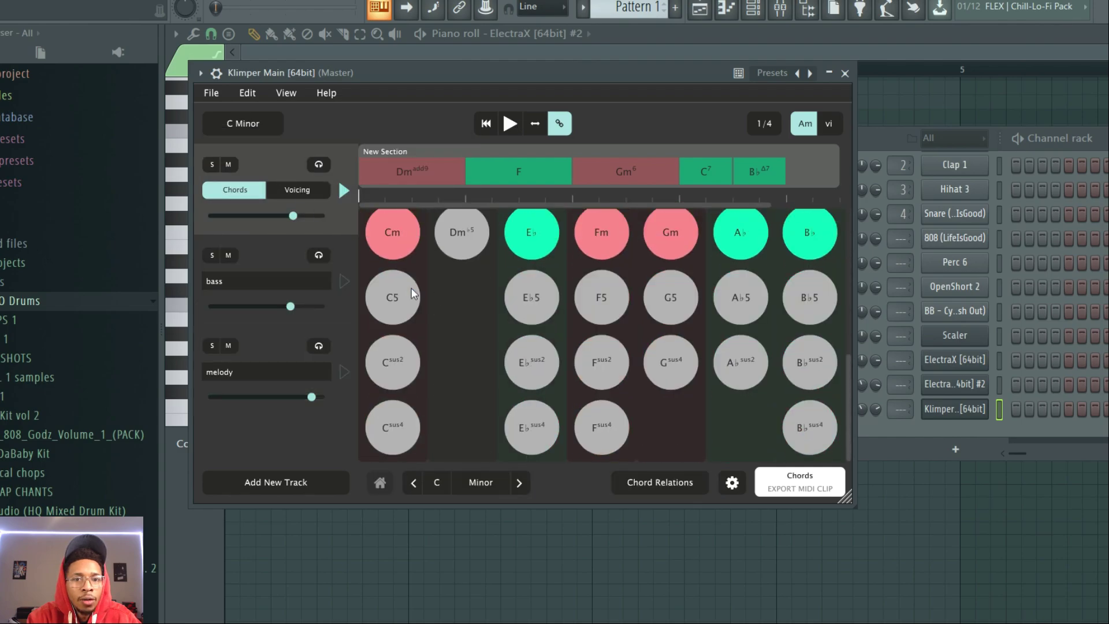
pyautogui.scroll(5, 411, 293)
pyautogui.scroll(-5, 411, 294)
pyautogui.scroll(2, 411, 293)
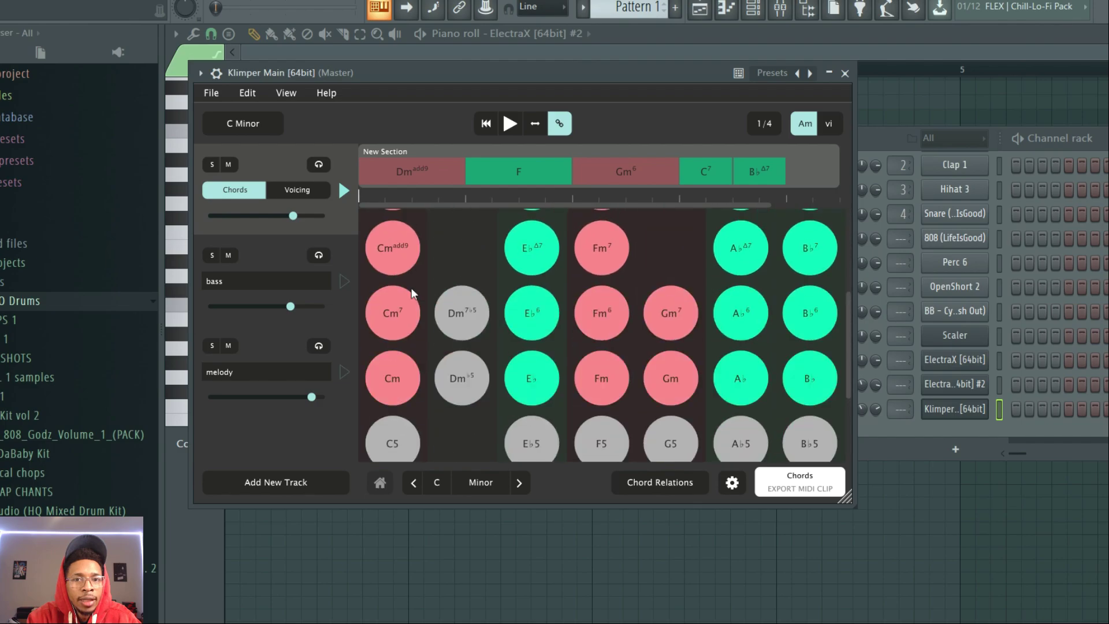
pyautogui.click(396, 313)
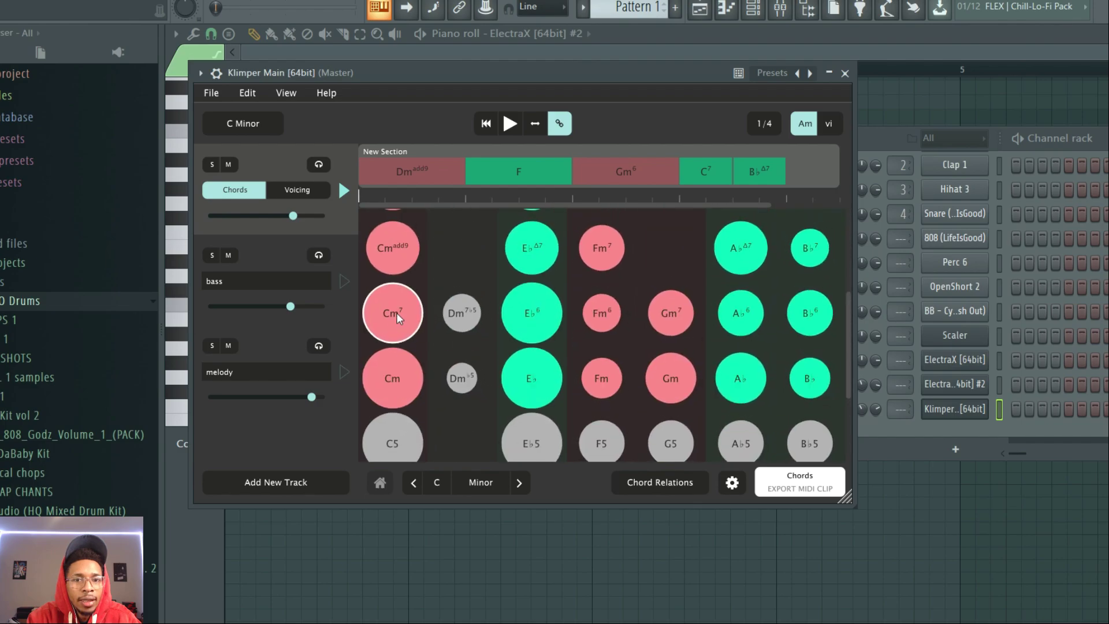
pyautogui.click(396, 379)
pyautogui.moveTo(396, 379); pyautogui.dragTo(415, 167)
# Compare Fm6 and Fm, then place Fm as the second chord
pyautogui.scroll(-2, 456, 272)
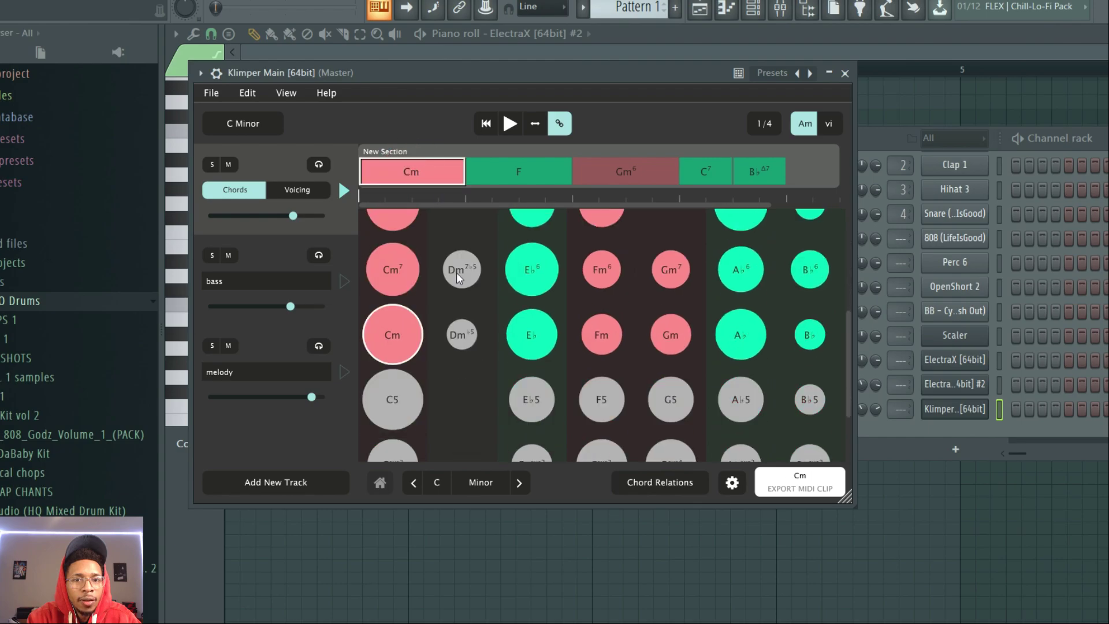
pyautogui.scroll(3, 457, 272)
pyautogui.scroll(-2, 456, 272)
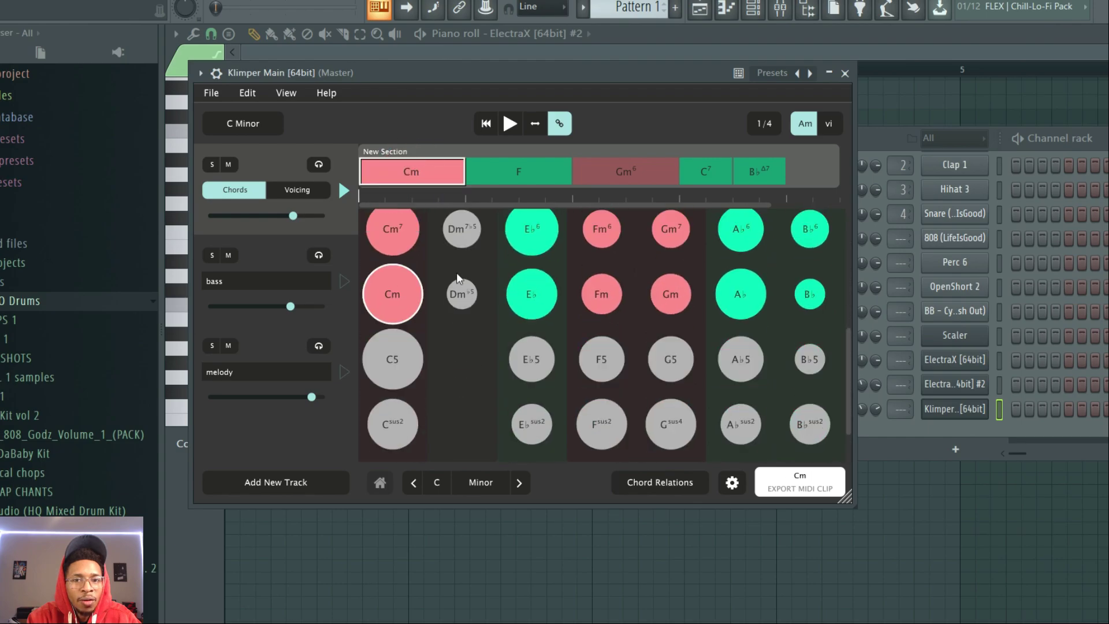
pyautogui.scroll(3, 456, 274)
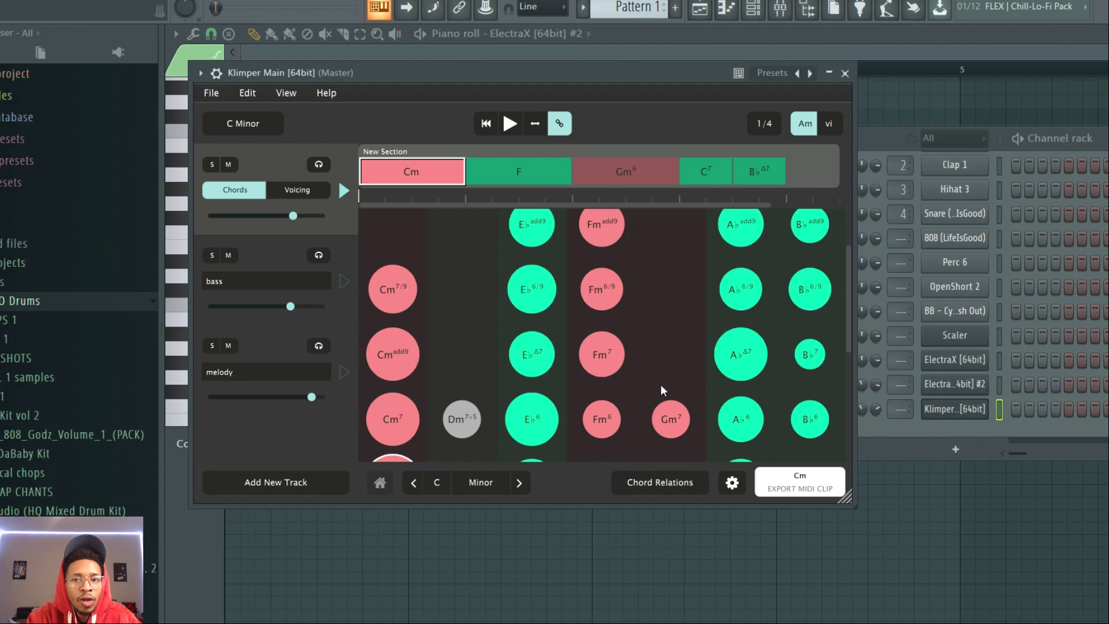
pyautogui.scroll(-5, 456, 350)
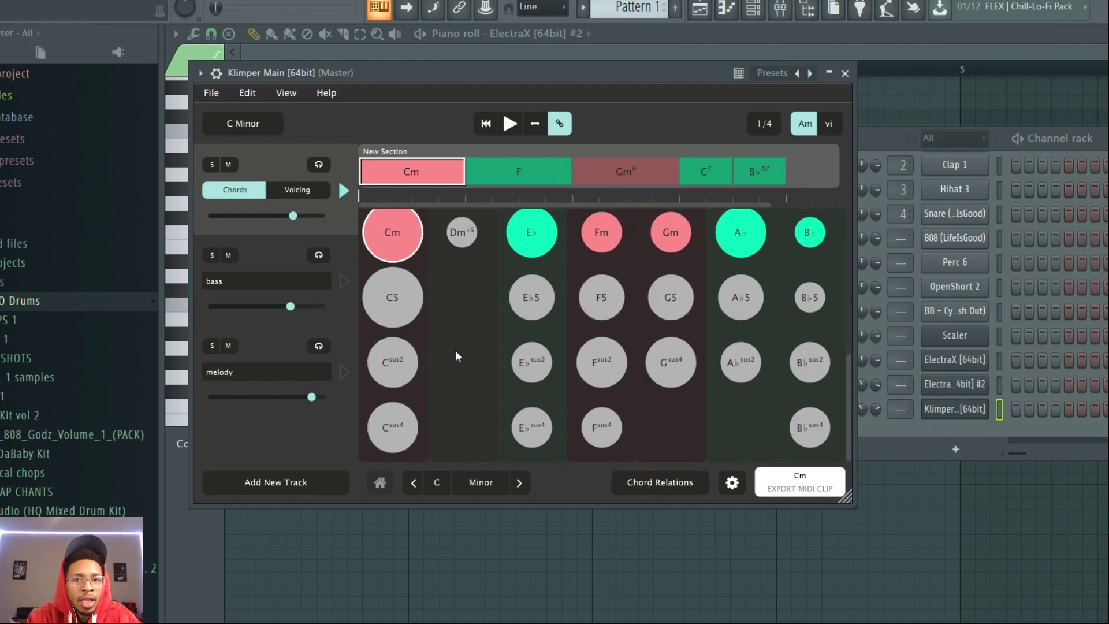
pyautogui.scroll(5, 455, 357)
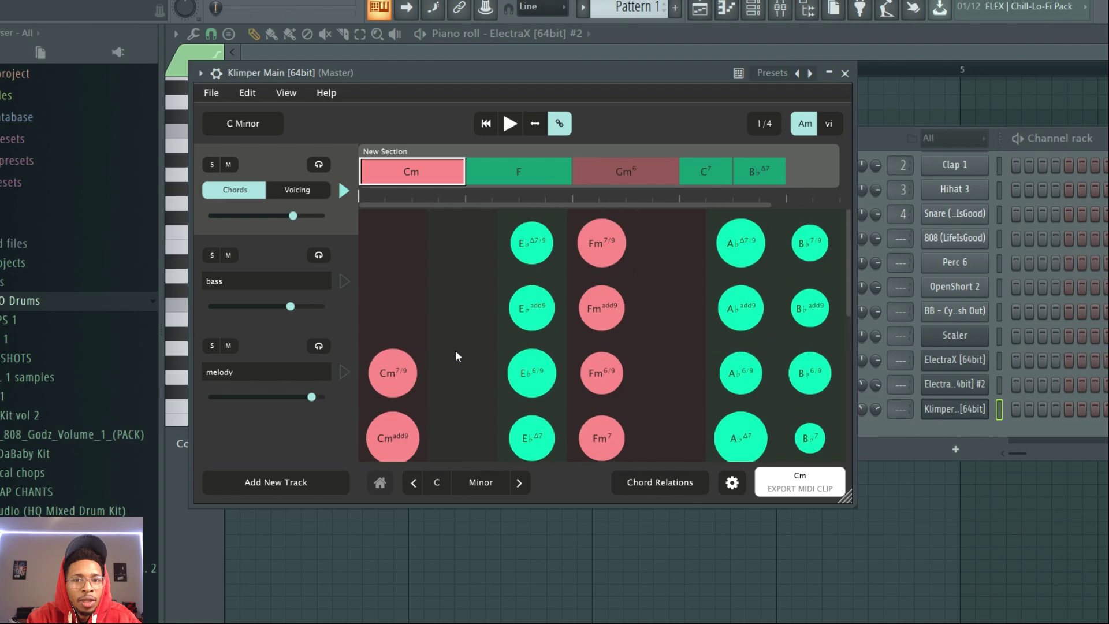
pyautogui.scroll(-3, 455, 356)
pyautogui.moveTo(533, 384); pyautogui.dragTo(527, 161)
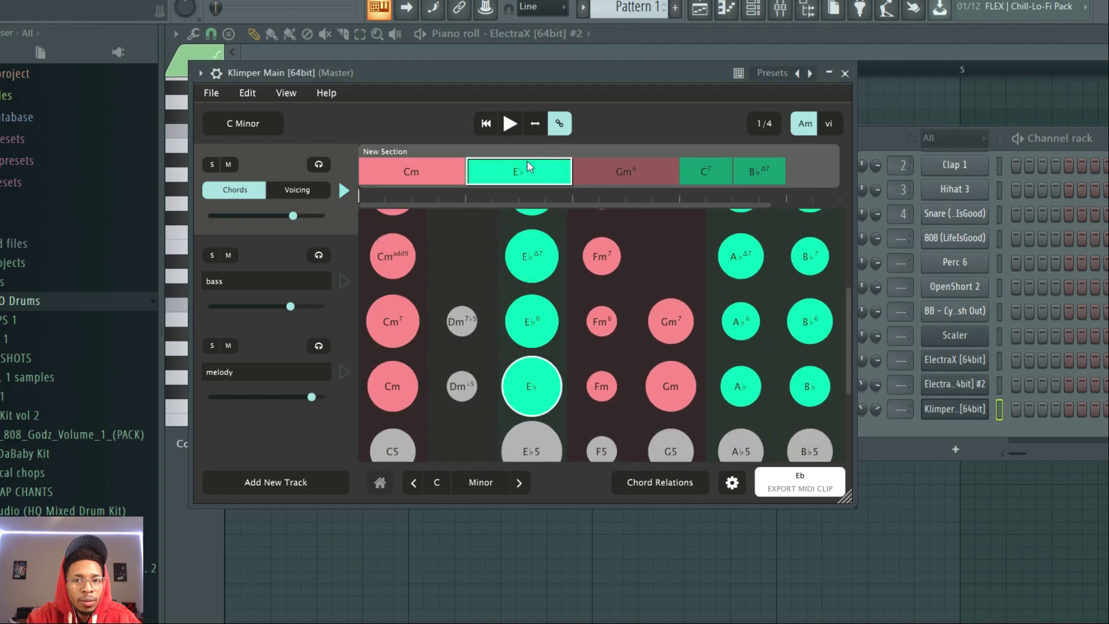
pyautogui.click(608, 318)
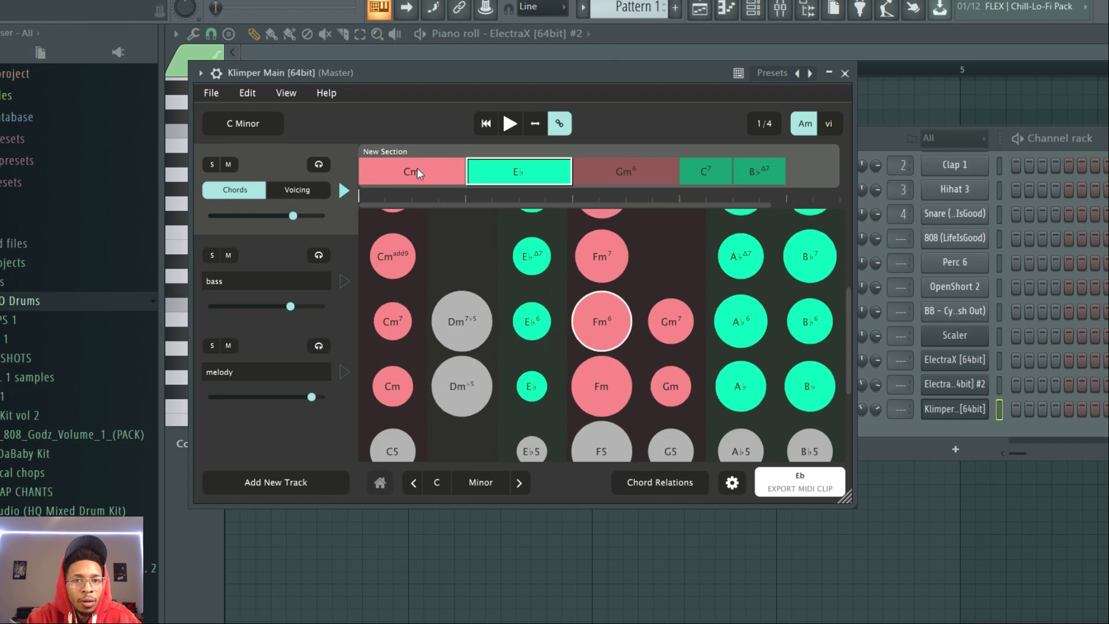
pyautogui.click(393, 388)
pyautogui.click(598, 390)
pyautogui.moveTo(597, 390); pyautogui.dragTo(493, 169)
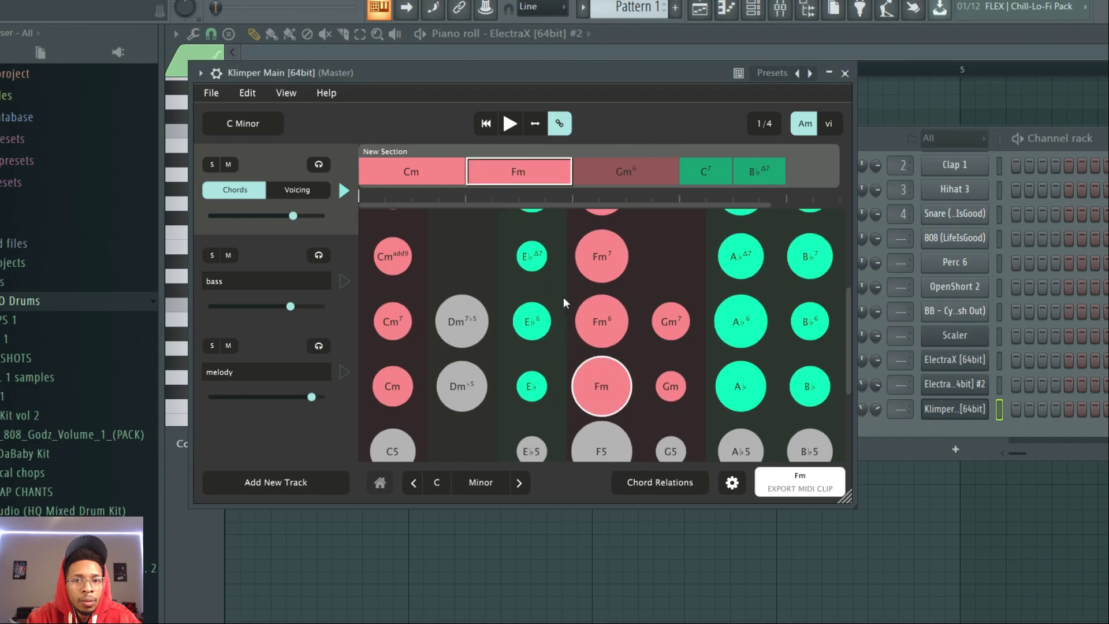
# Place E♭, Gm7 and A♭6 as chords three to five and export the section onto ElectraX
pyautogui.click(532, 374)
pyautogui.moveTo(532, 375); pyautogui.dragTo(644, 161)
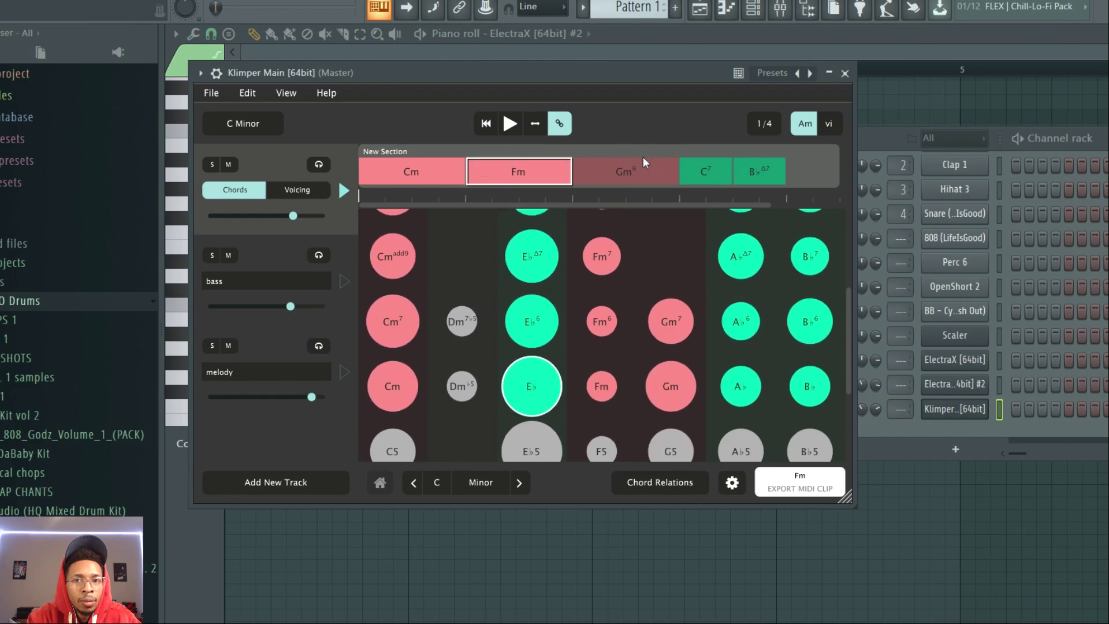
pyautogui.moveTo(536, 362); pyautogui.dragTo(644, 176)
pyautogui.click(667, 325)
pyautogui.moveTo(677, 309); pyautogui.dragTo(710, 172)
pyautogui.click(742, 316)
pyautogui.moveTo(753, 269); pyautogui.dragTo(772, 151)
pyautogui.moveTo(731, 338); pyautogui.dragTo(760, 169)
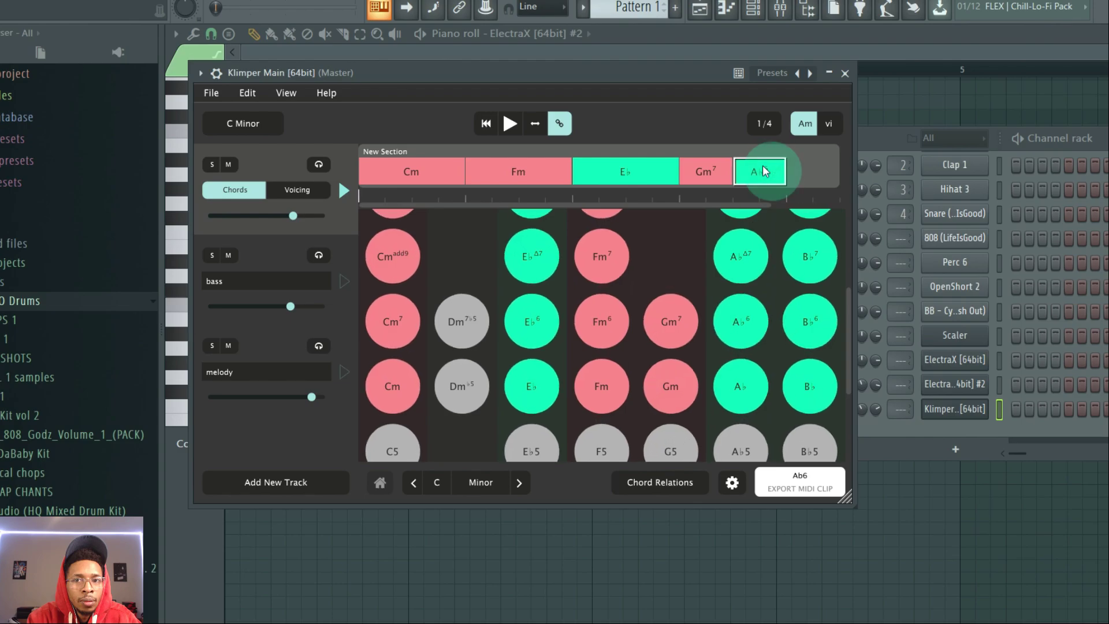
pyautogui.click(794, 173)
pyautogui.moveTo(801, 484); pyautogui.dragTo(964, 356)
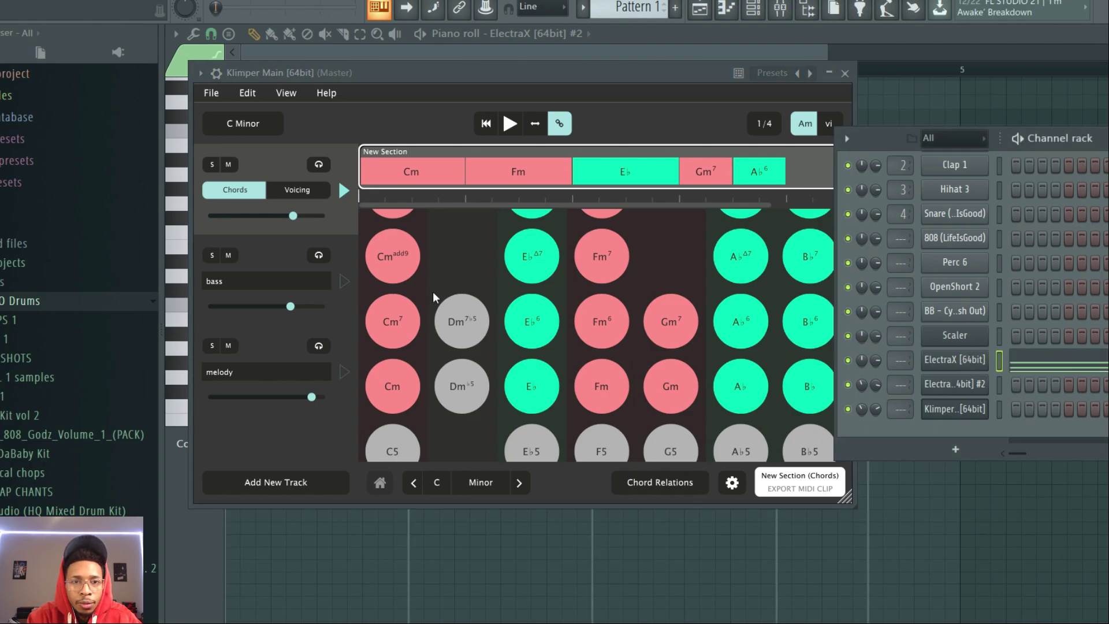
# Mute Klimper's Chords volume, play the C minor chords in ElectraX's piano roll, and open ElectraX #2
pyautogui.moveTo(293, 215); pyautogui.dragTo(169, 226)
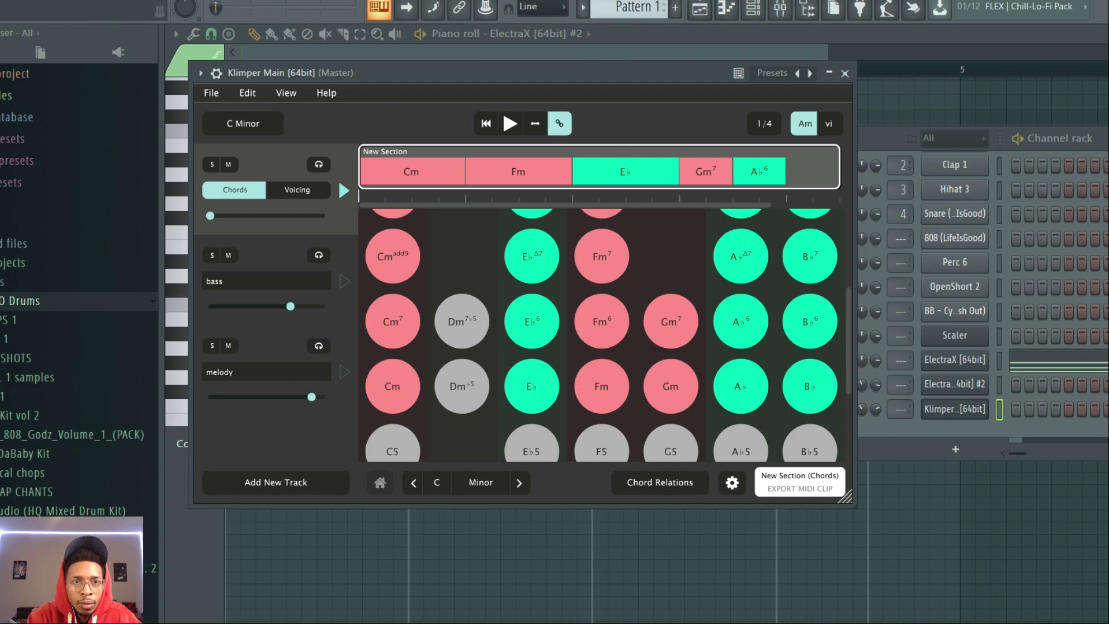
pyautogui.press('space')
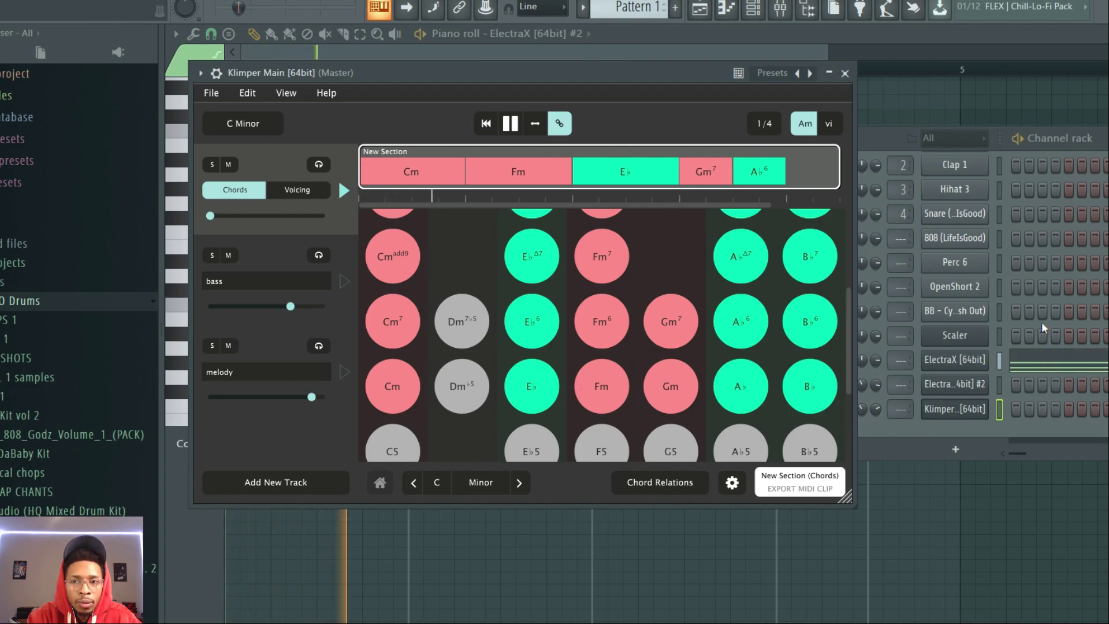
pyautogui.click(1046, 363)
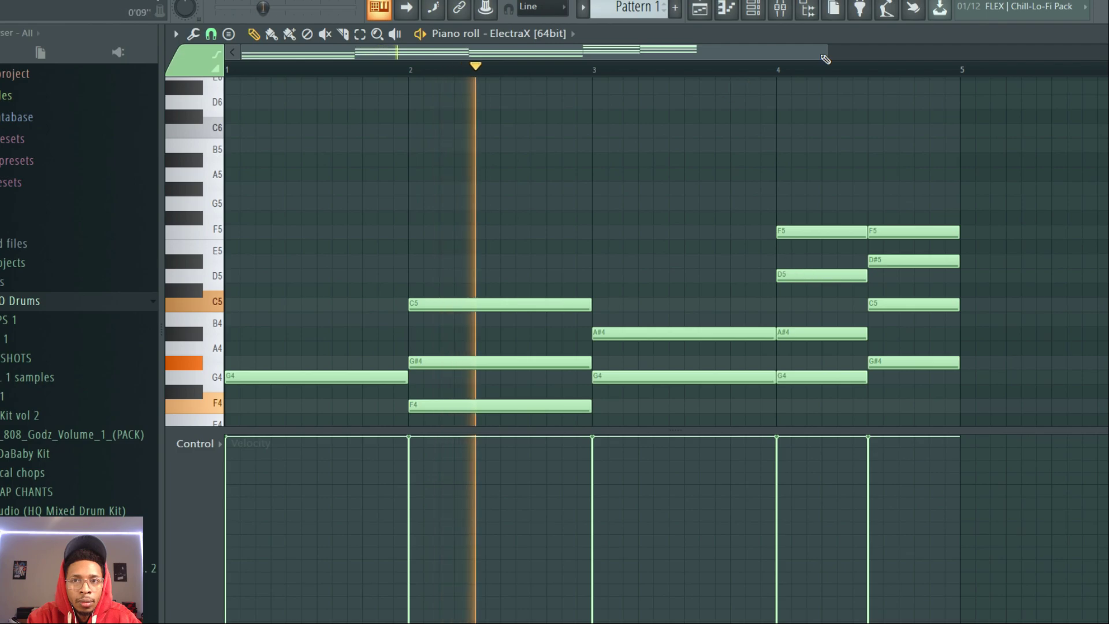
pyautogui.moveTo(827, 53); pyautogui.dragTo(933, 54)
pyautogui.scroll(-5, 643, 220)
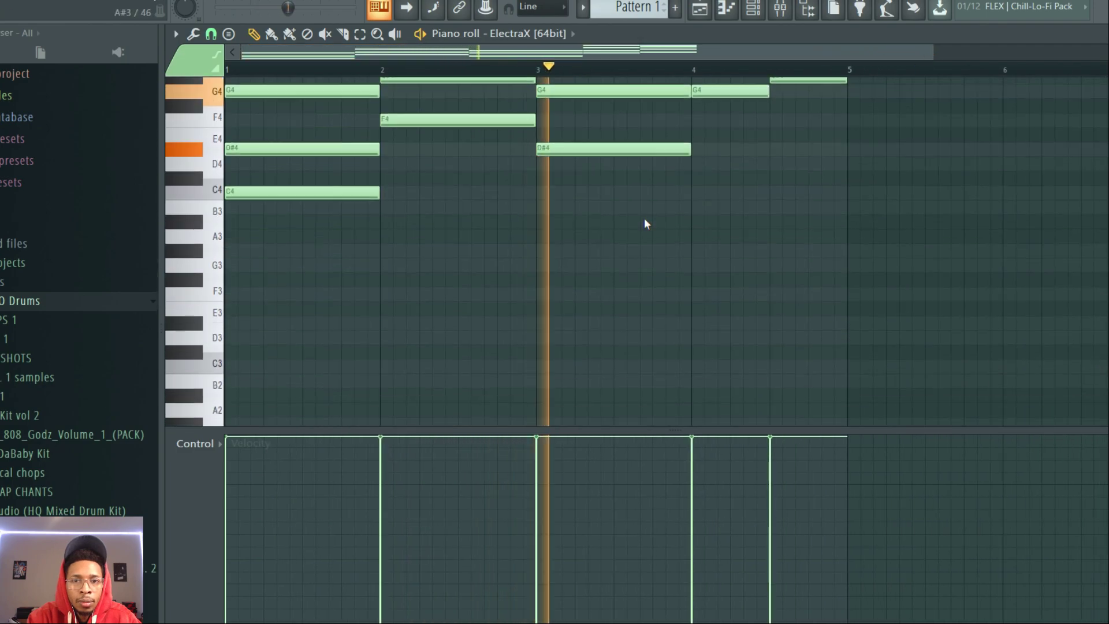
pyautogui.scroll(4, 643, 220)
pyautogui.scroll(1, 645, 220)
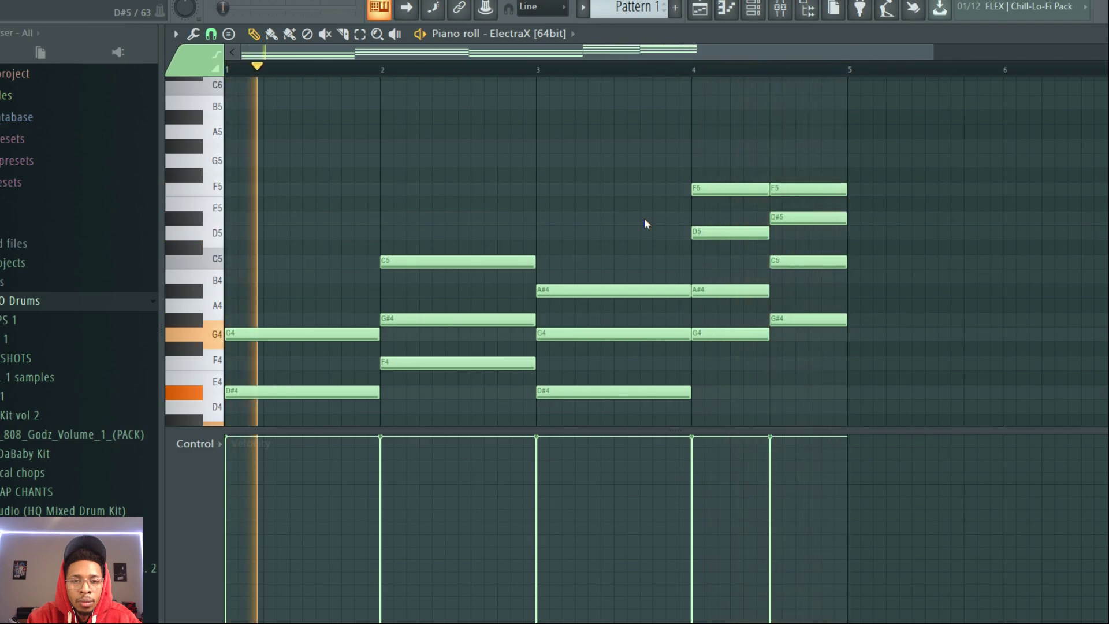
pyautogui.press('F6')
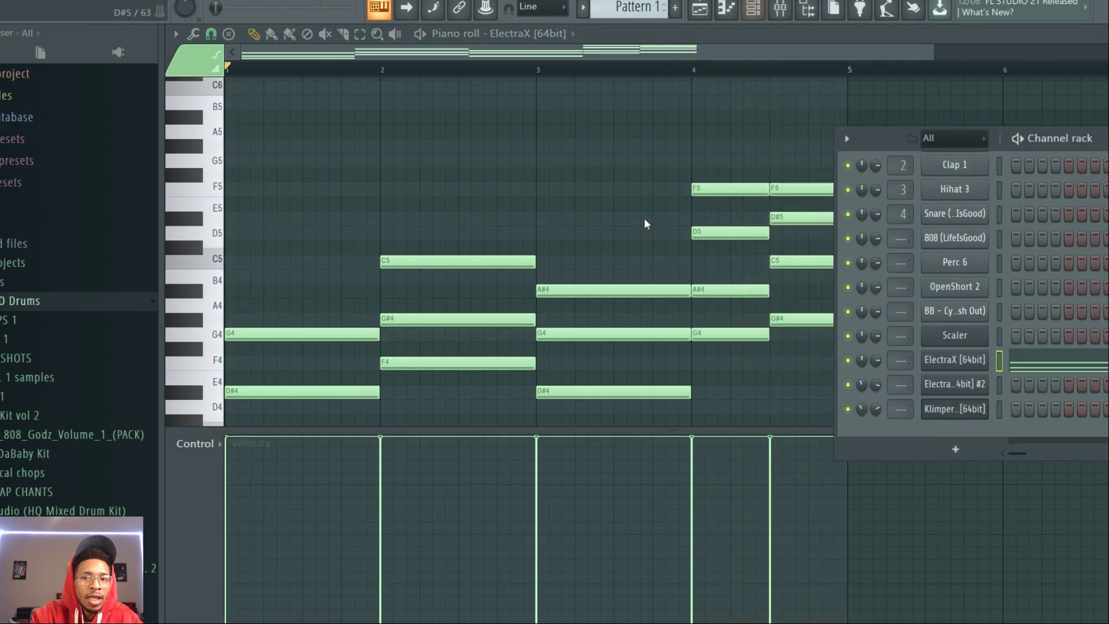
pyautogui.click(955, 387)
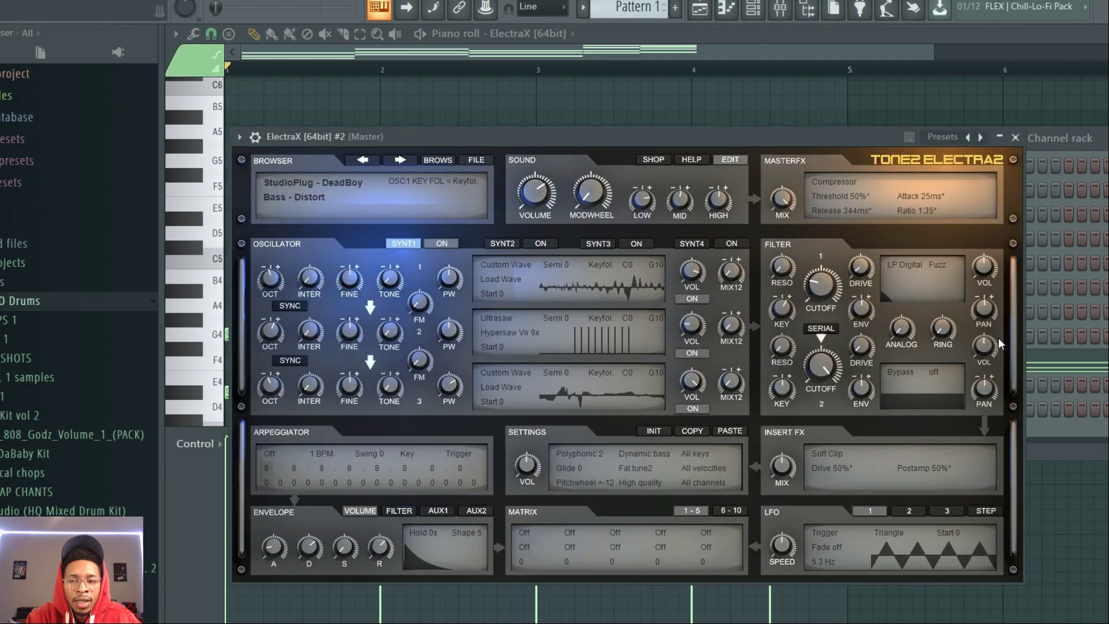
# Edit the E♭ bass note under Cm in Klimper's bass track on a 1/32 grid
pyautogui.click(1050, 432)
pyautogui.click(955, 409)
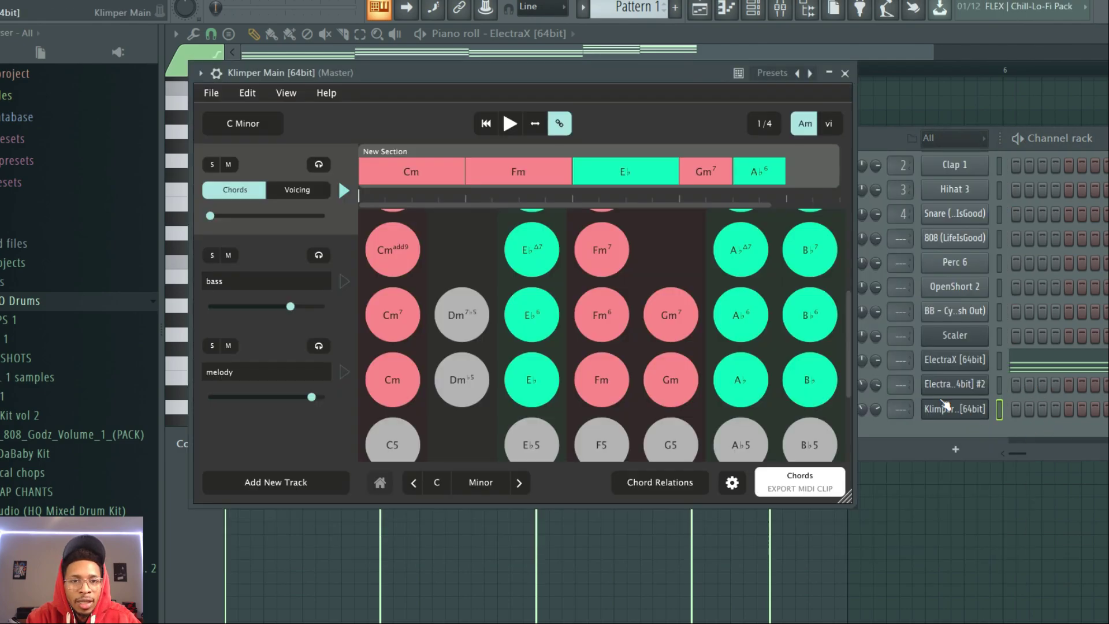
pyautogui.click(273, 260)
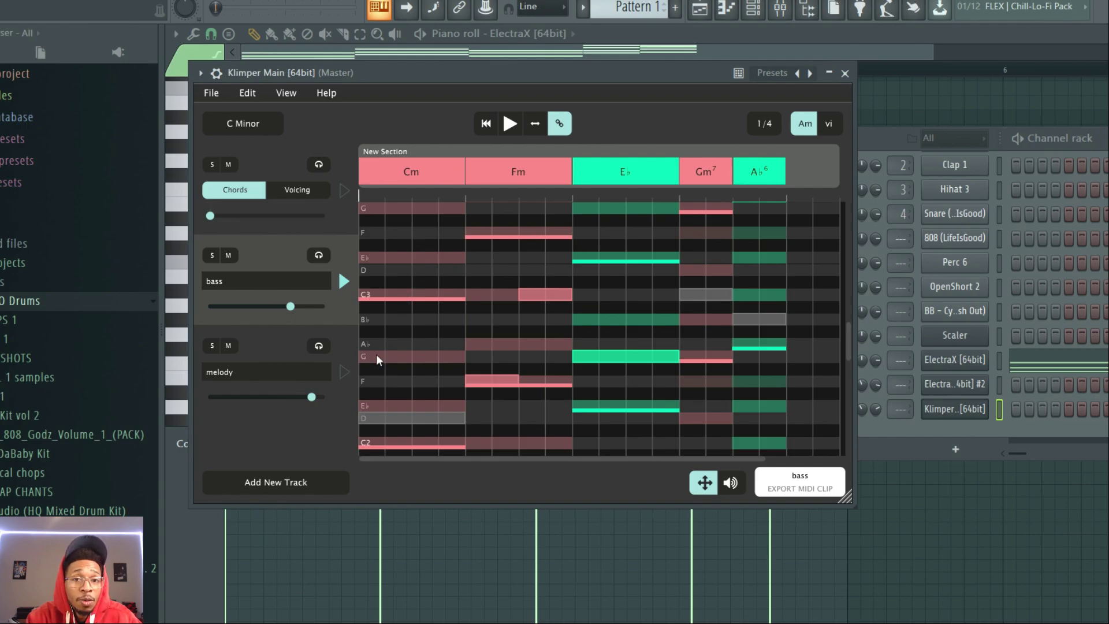
pyautogui.click(366, 259)
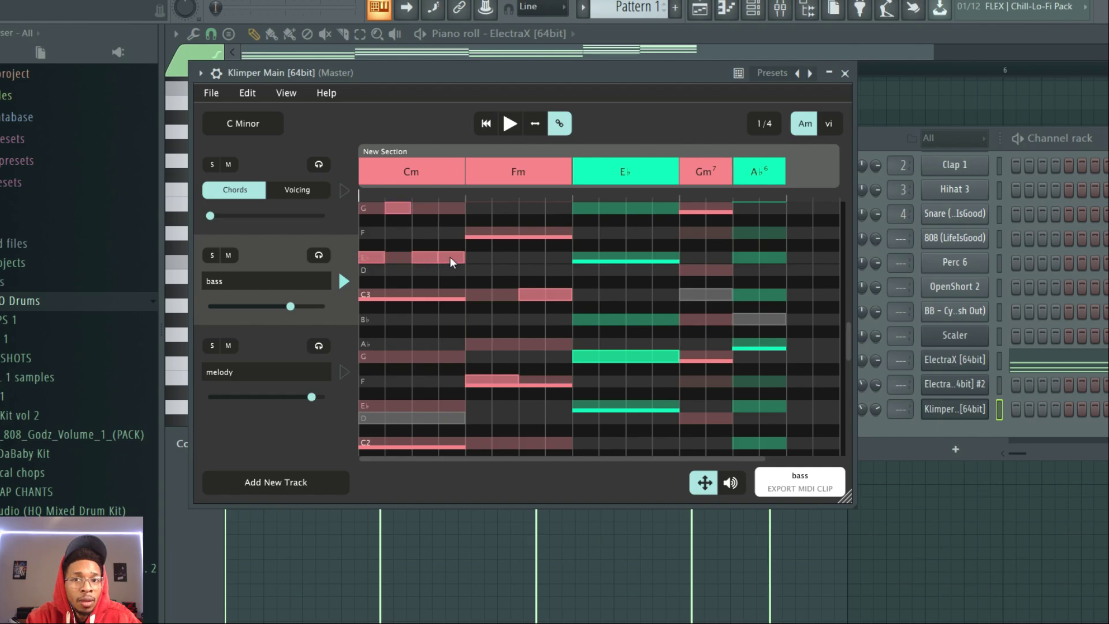
pyautogui.click(764, 123)
pyautogui.click(715, 156)
pyautogui.moveTo(464, 259); pyautogui.dragTo(422, 274)
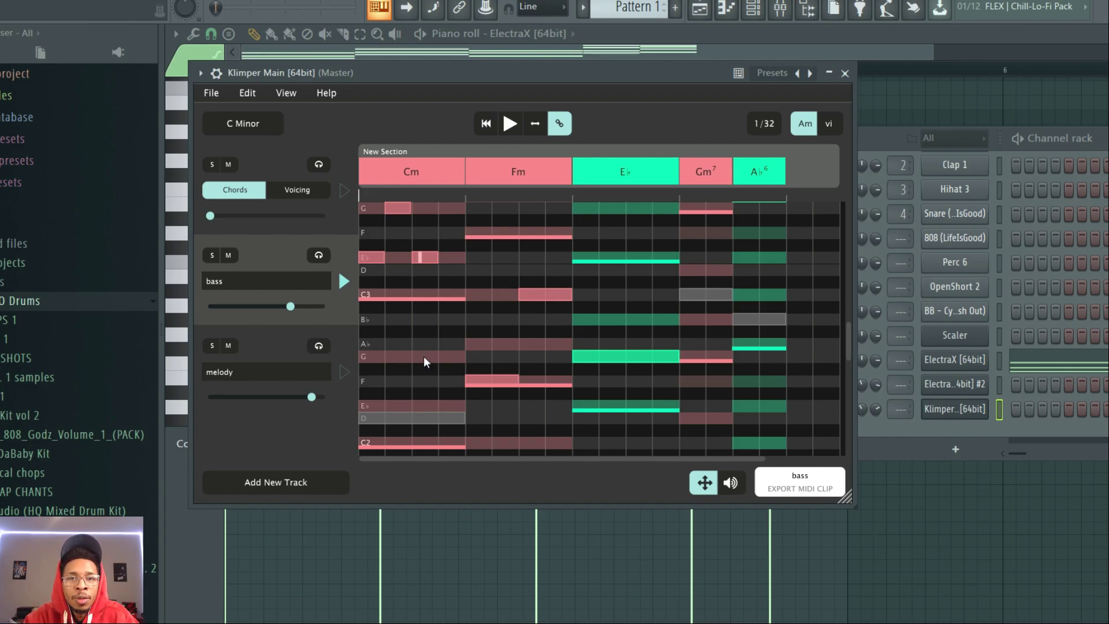
pyautogui.moveTo(504, 66); pyautogui.dragTo(476, 281)
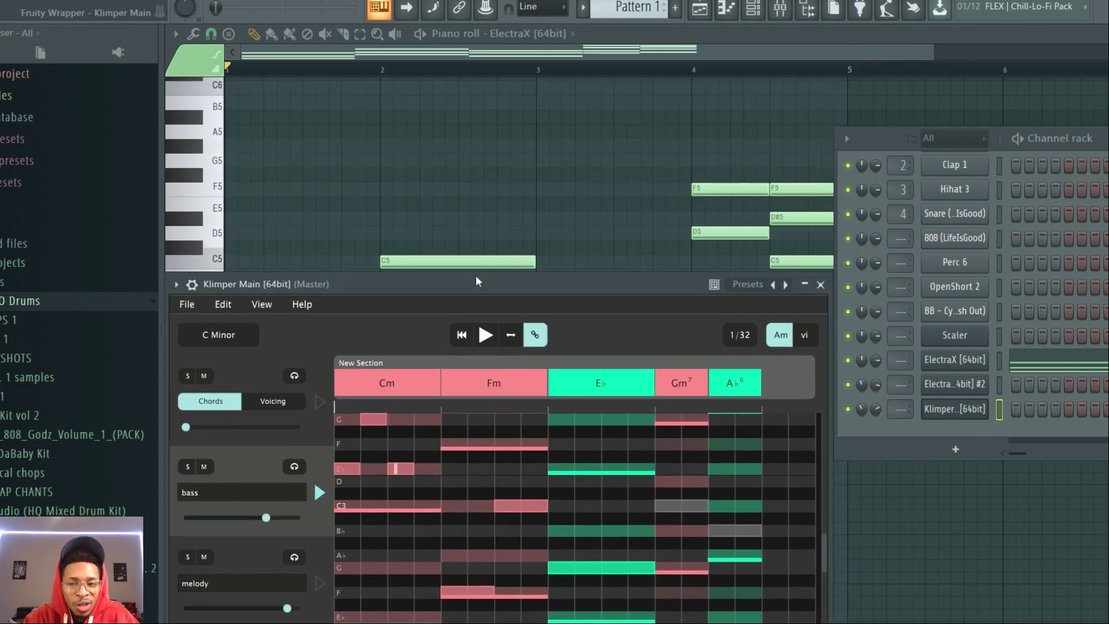